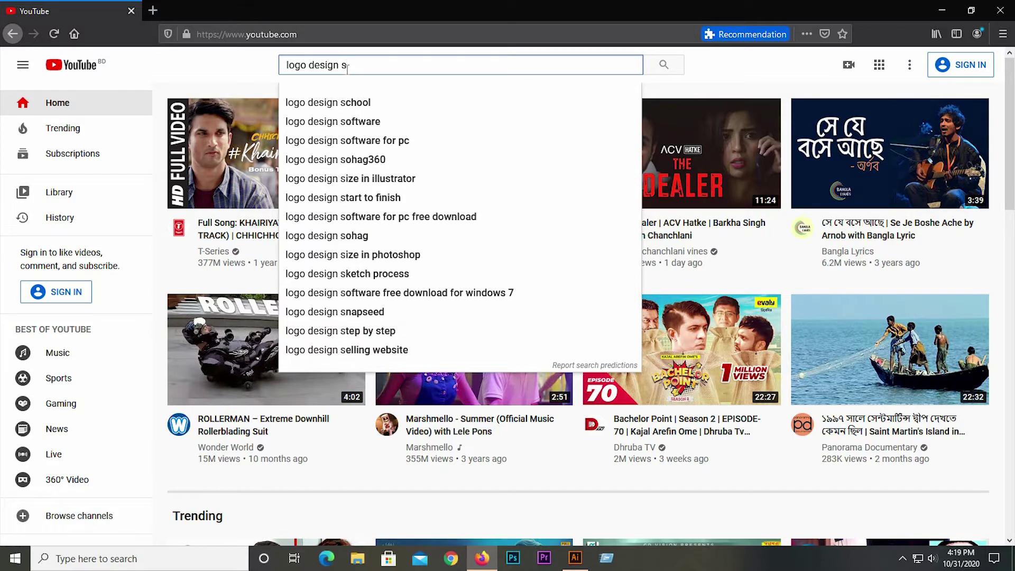
Step: Search YouTube for the "logo design school" channel and close the browser to return to Illustrator
{"action": "left_click", "coordinate": [373, 102]}
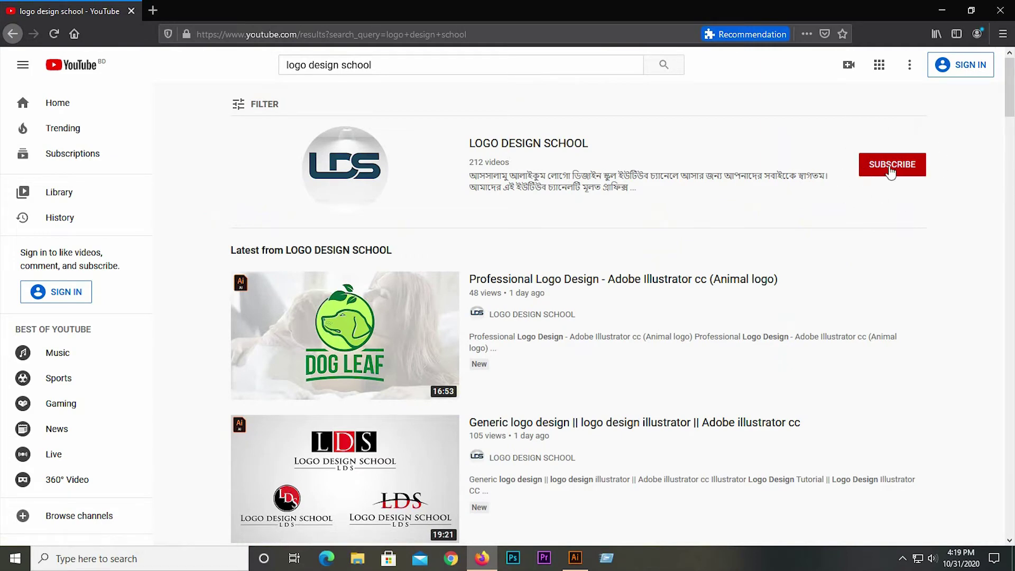
{"action": "left_click", "coordinate": [999, 10]}
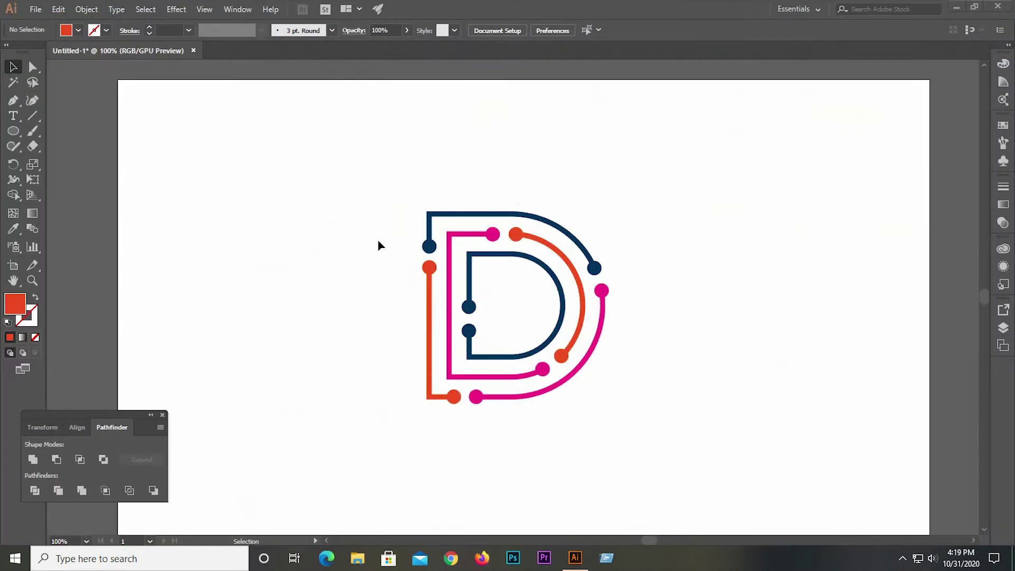
Step: Move the finished D circuit logo to the right part of the artboard and deselect it
{"action": "scroll", "coordinate": [238, 317], "scroll_direction": "down", "scroll_amount": 3}
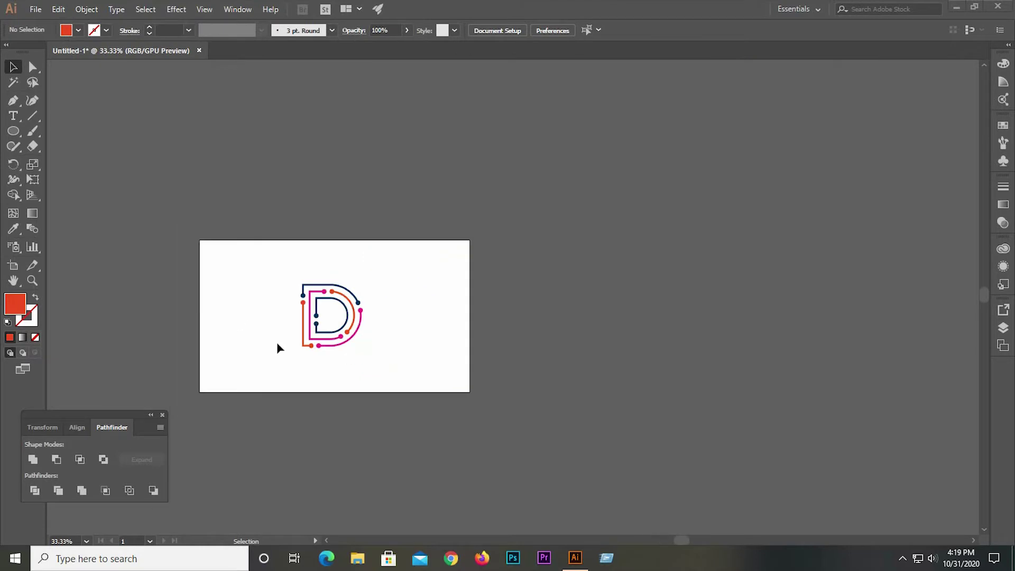
{"action": "scroll", "coordinate": [276, 341], "scroll_direction": "up", "scroll_amount": 3}
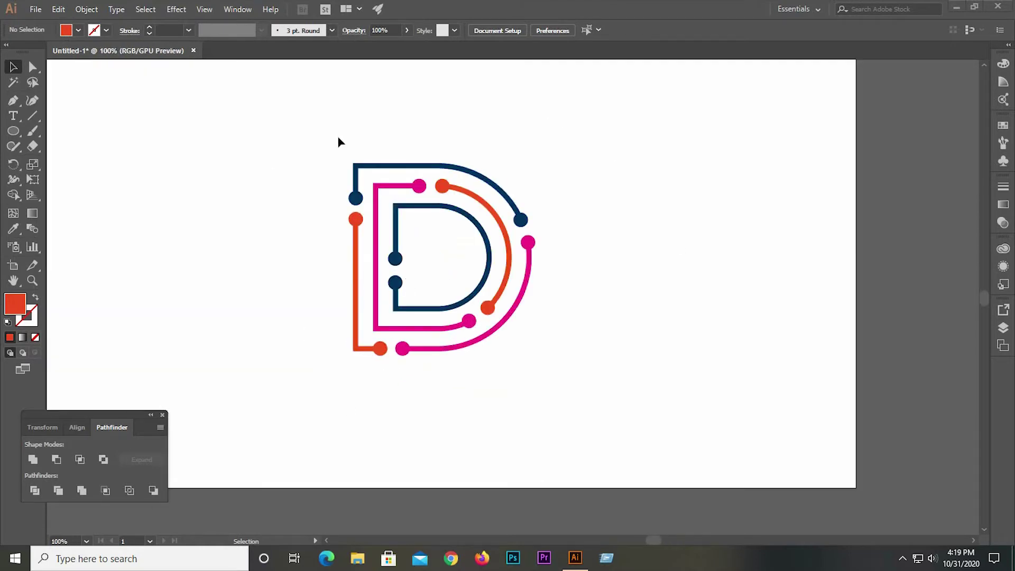
{"action": "scroll", "coordinate": [294, 188], "scroll_direction": "down", "scroll_amount": 1}
{"action": "left_click", "coordinate": [459, 259]}
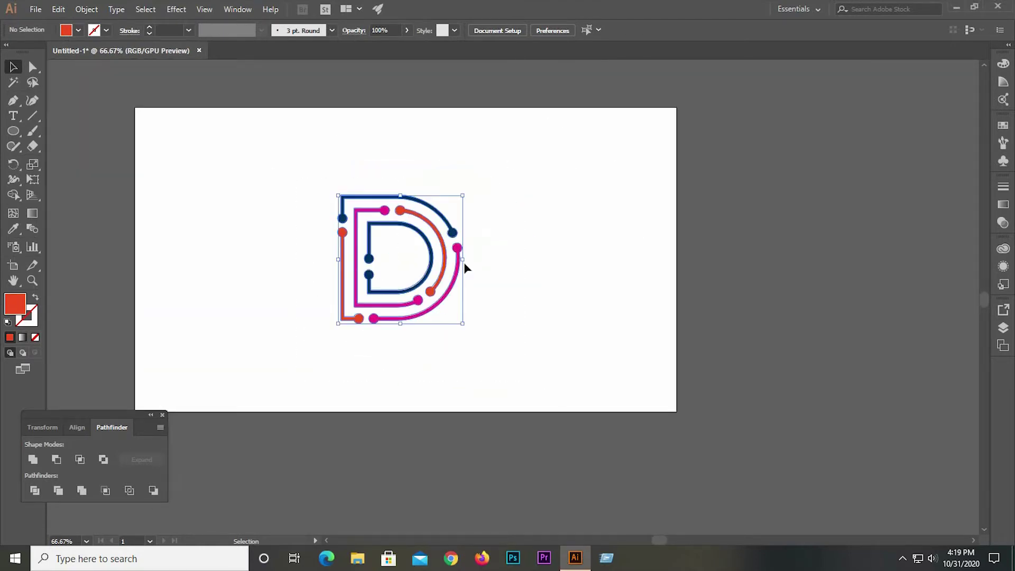
{"action": "right_click", "coordinate": [436, 247]}
{"action": "left_click_drag", "start_coordinate": [458, 234], "coordinate": [649, 244]}
{"action": "left_click_drag", "start_coordinate": [590, 254], "coordinate": [591, 254]}
{"action": "left_click", "coordinate": [404, 317]}
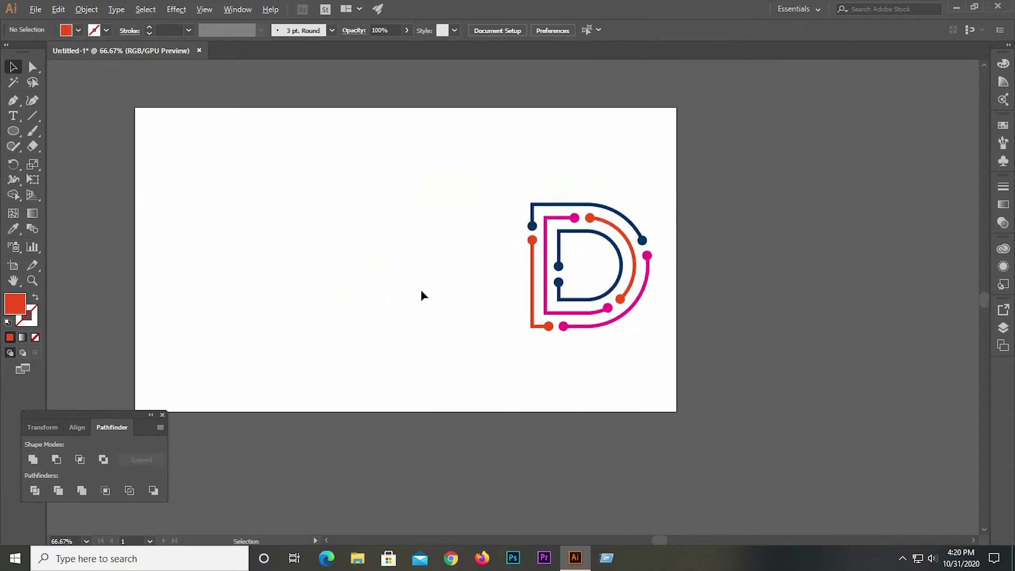
Step: Nudge the finished D logo slightly upward near the artboard's right edge
{"action": "scroll", "coordinate": [422, 291], "scroll_direction": "up", "scroll_amount": 1}
{"action": "scroll", "coordinate": [697, 203], "scroll_direction": "down", "scroll_amount": 4}
{"action": "scroll", "coordinate": [690, 232], "scroll_direction": "up", "scroll_amount": 1}
{"action": "scroll", "coordinate": [751, 284], "scroll_direction": "down", "scroll_amount": 2}
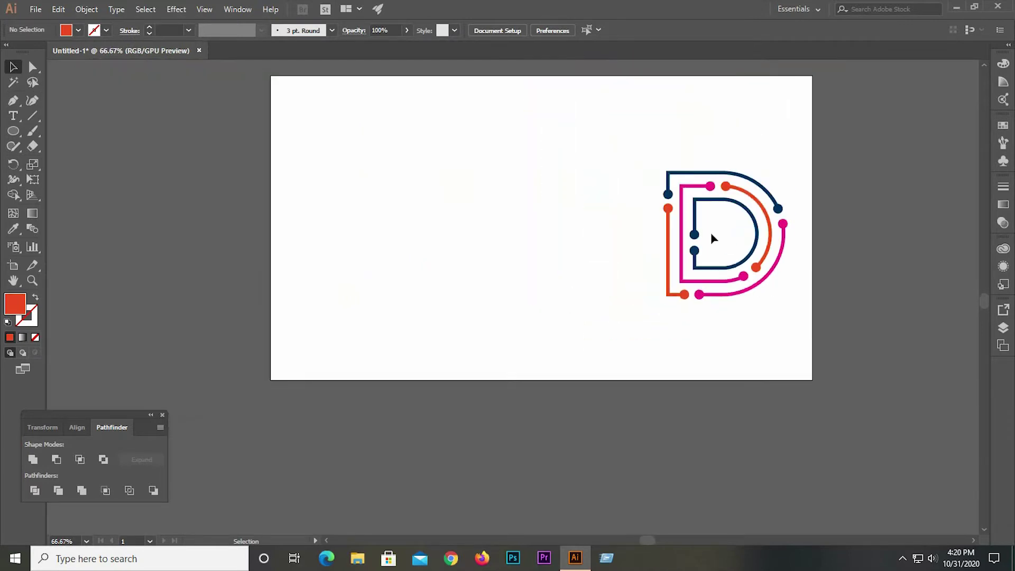
{"action": "left_click_drag", "start_coordinate": [698, 234], "coordinate": [696, 223]}
{"action": "scroll", "coordinate": [504, 212], "scroll_direction": "up", "scroll_amount": 1}
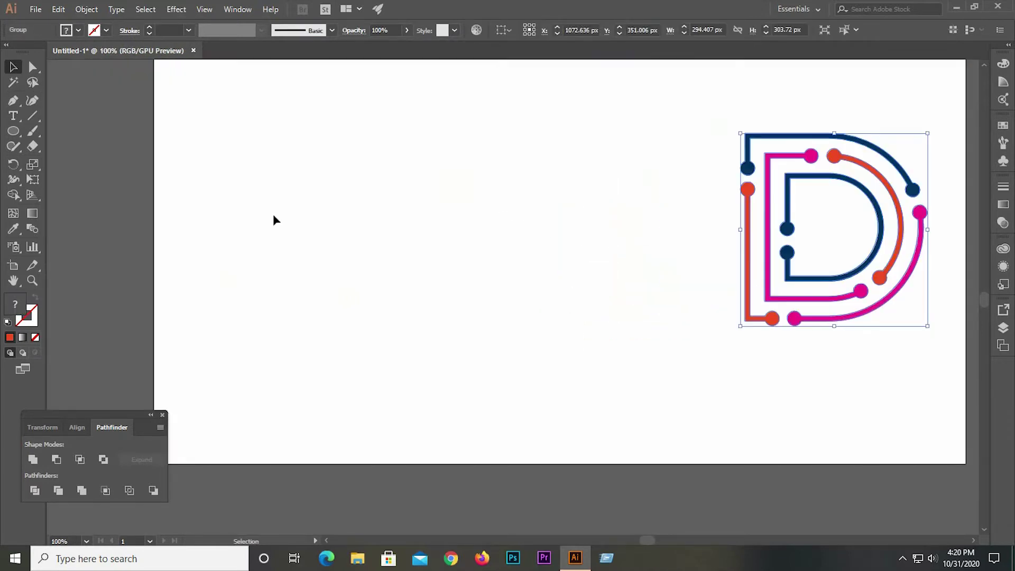
Step: Draw a red rectangle about 323 px wide and 306 px high to the left of the D logo
{"action": "left_click", "coordinate": [16, 132]}
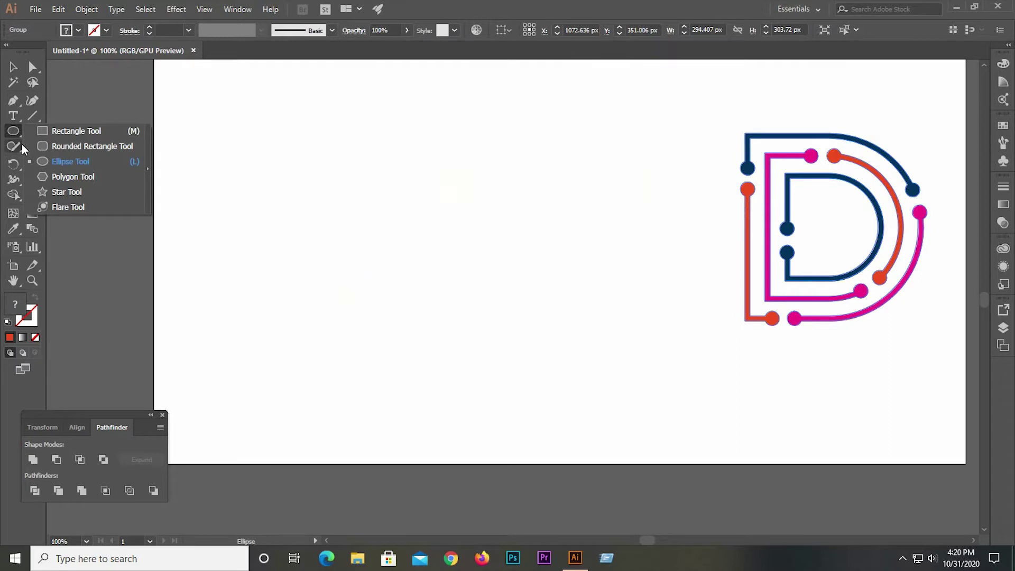
{"action": "left_click", "coordinate": [72, 132]}
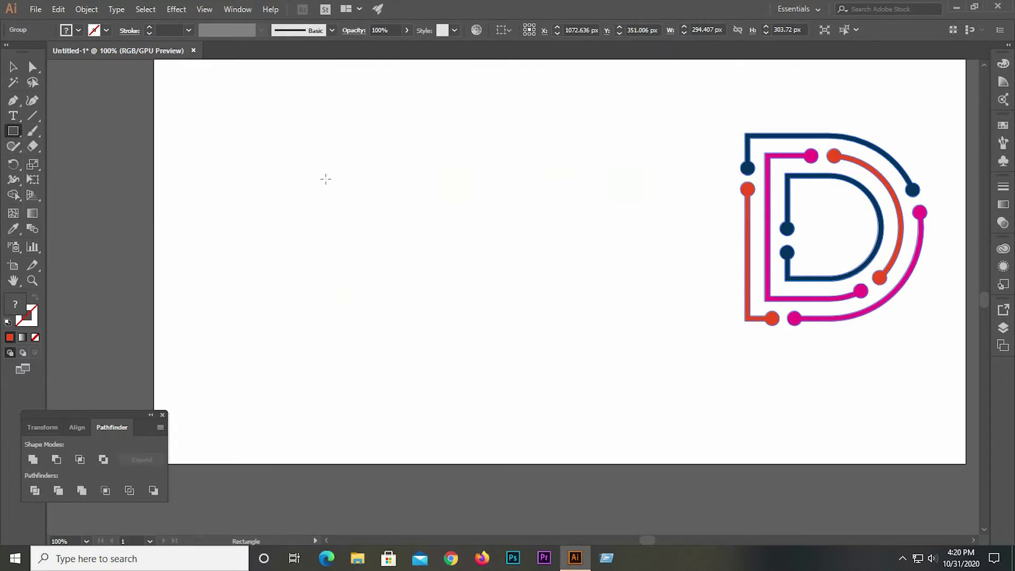
{"action": "left_click_drag", "start_coordinate": [312, 153], "coordinate": [516, 347]}
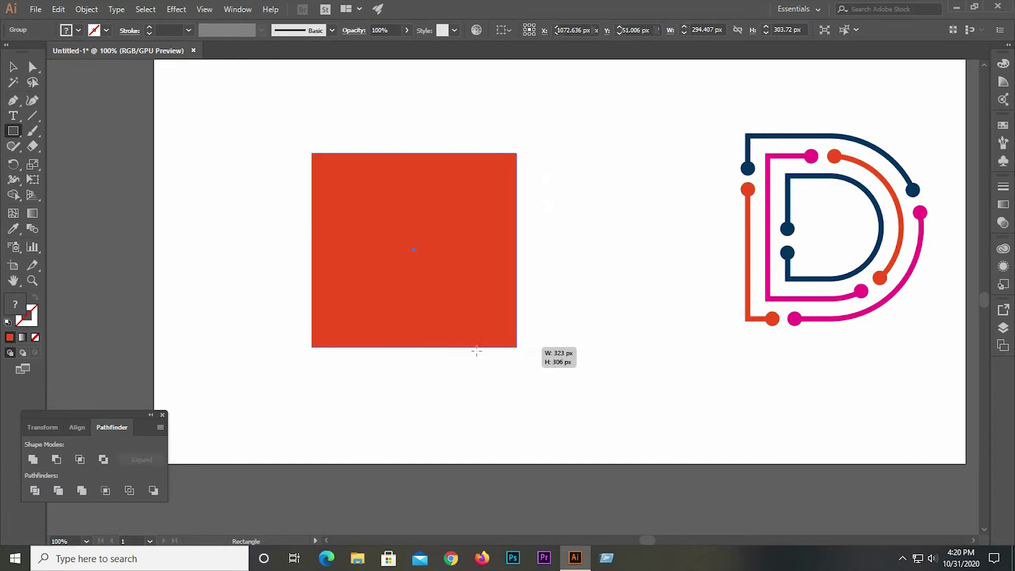
Step: Narrow the red rectangle to about 281 px wide and place it back to the left of the D logo
{"action": "left_click", "coordinate": [13, 67]}
{"action": "left_click_drag", "start_coordinate": [479, 260], "coordinate": [925, 233]}
{"action": "left_click_drag", "start_coordinate": [809, 246], "coordinate": [395, 261]}
{"action": "left_click", "coordinate": [587, 352]}
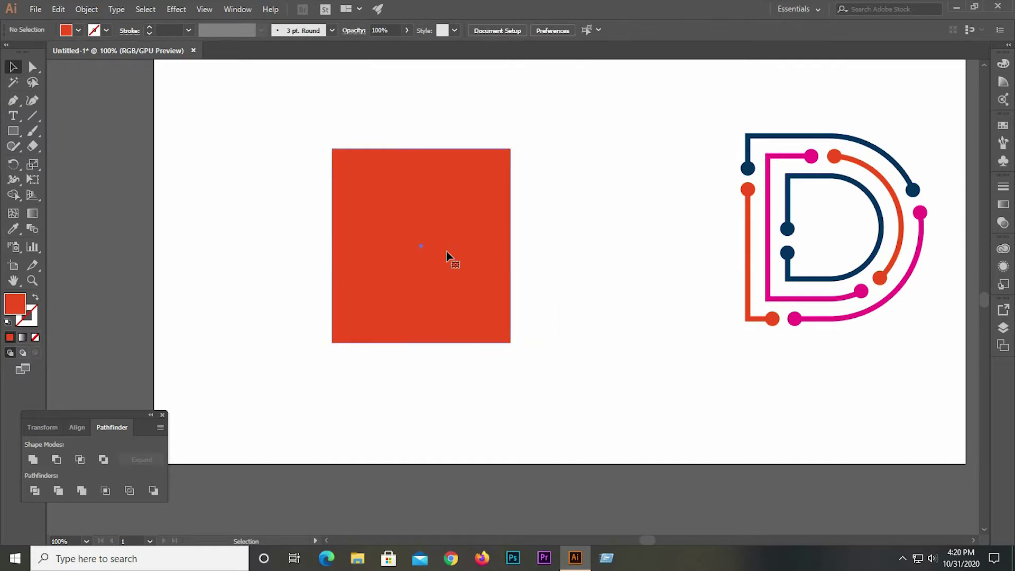
Step: Round the rectangle's two right corners to the maximum radius to form a solid D shape
{"action": "left_click", "coordinate": [446, 252]}
{"action": "left_click", "coordinate": [32, 67]}
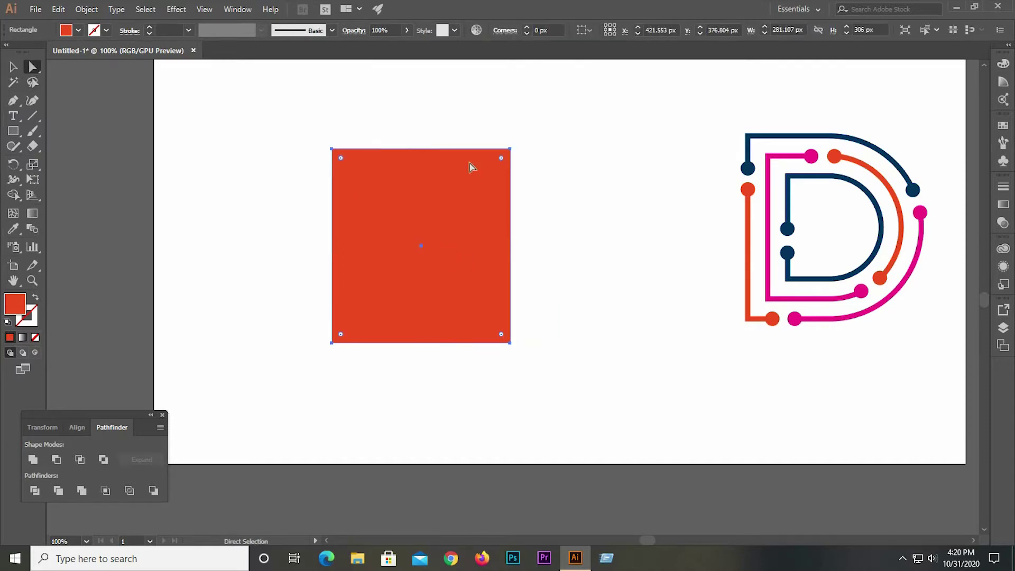
{"action": "left_click", "coordinate": [501, 159]}
{"action": "left_click_drag", "start_coordinate": [501, 334], "coordinate": [174, 341]}
{"action": "left_click", "coordinate": [224, 165]}
{"action": "left_click", "coordinate": [429, 227]}
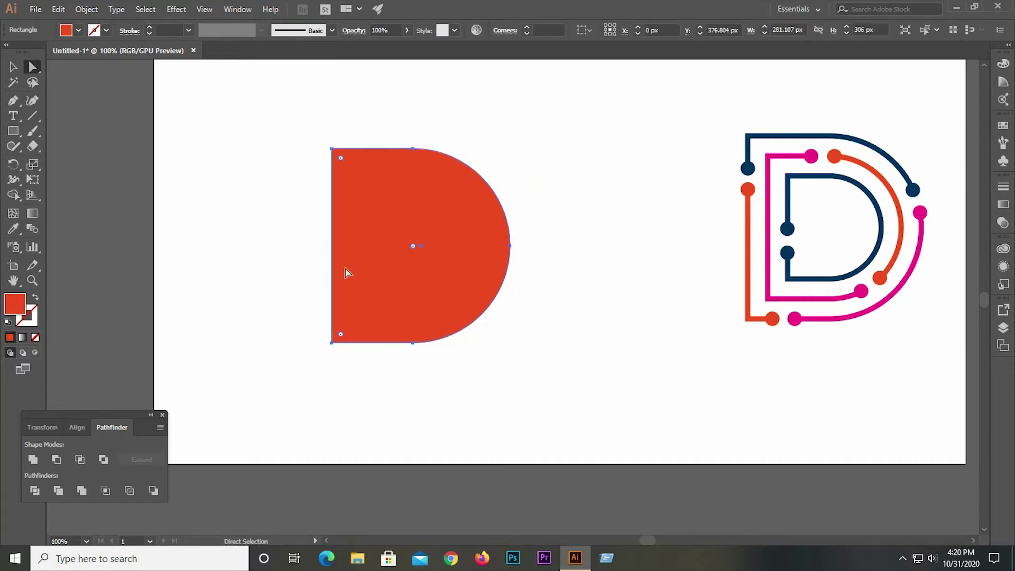
Step: Swap the D shape's red fill to its stroke and set the stroke weight to 79 pt
{"action": "left_click", "coordinate": [35, 300]}
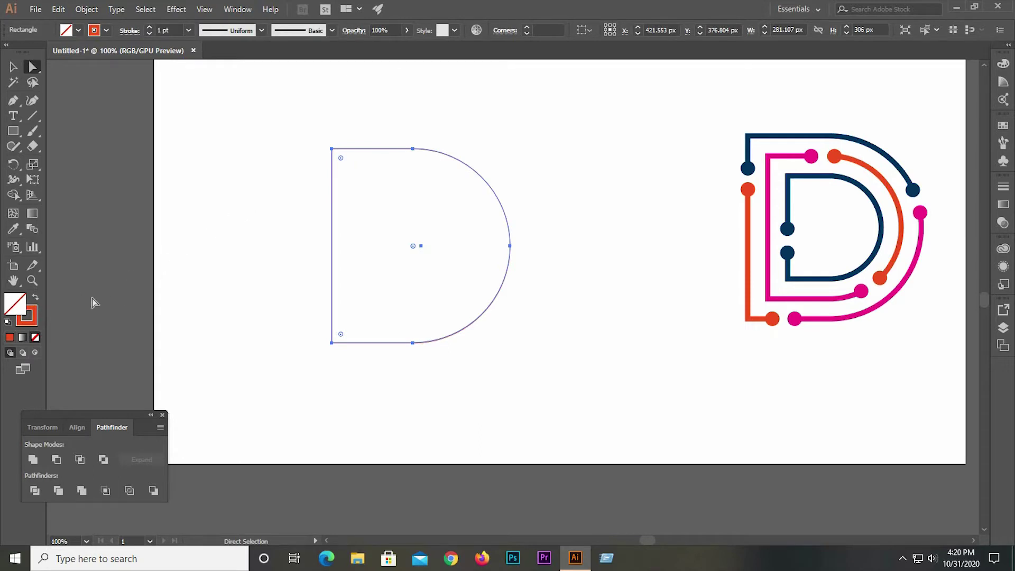
{"action": "left_click", "coordinate": [36, 315]}
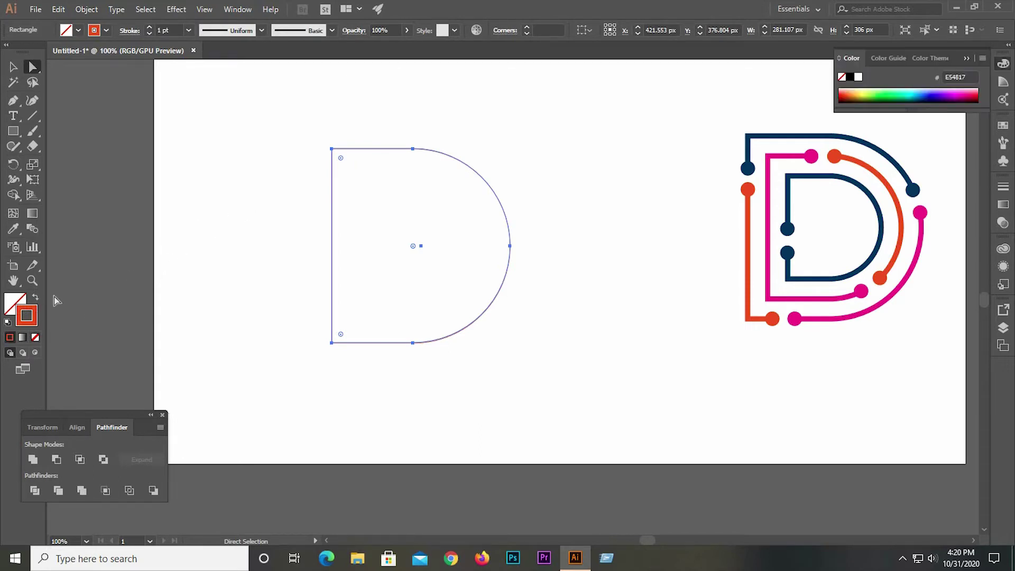
{"action": "left_click", "coordinate": [150, 27]}
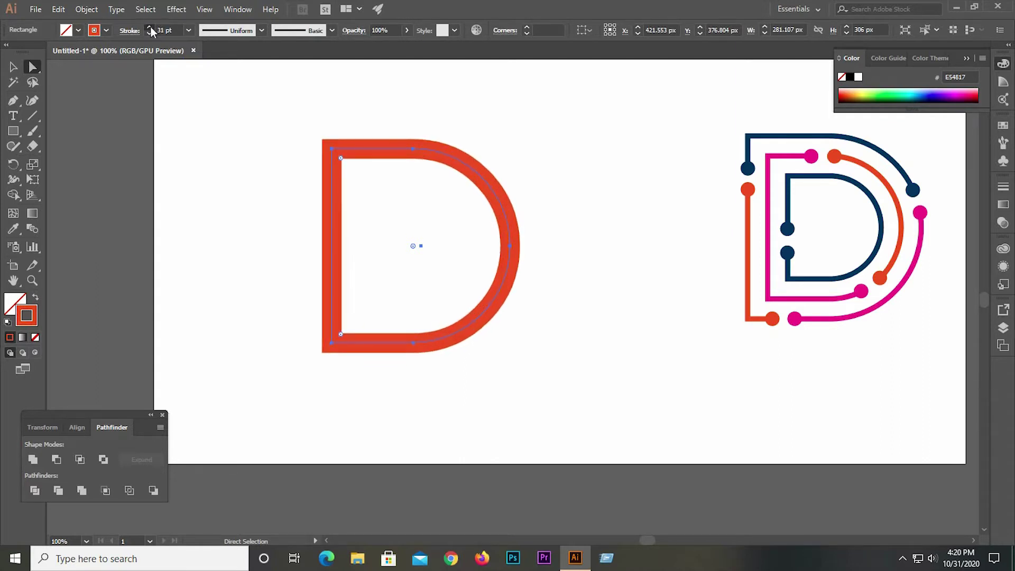
{"action": "left_click", "coordinate": [151, 27]}
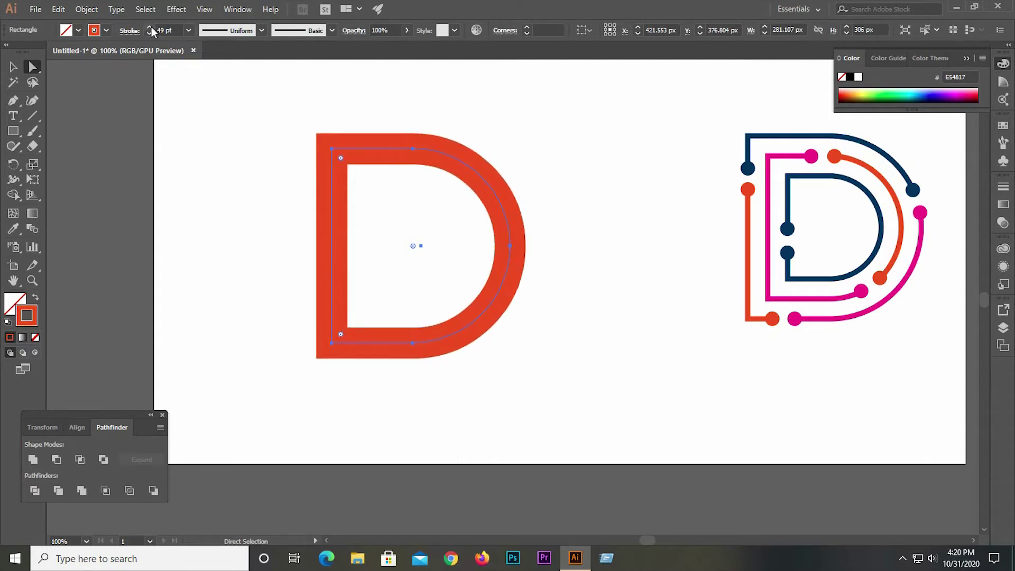
{"action": "left_click", "coordinate": [151, 27]}
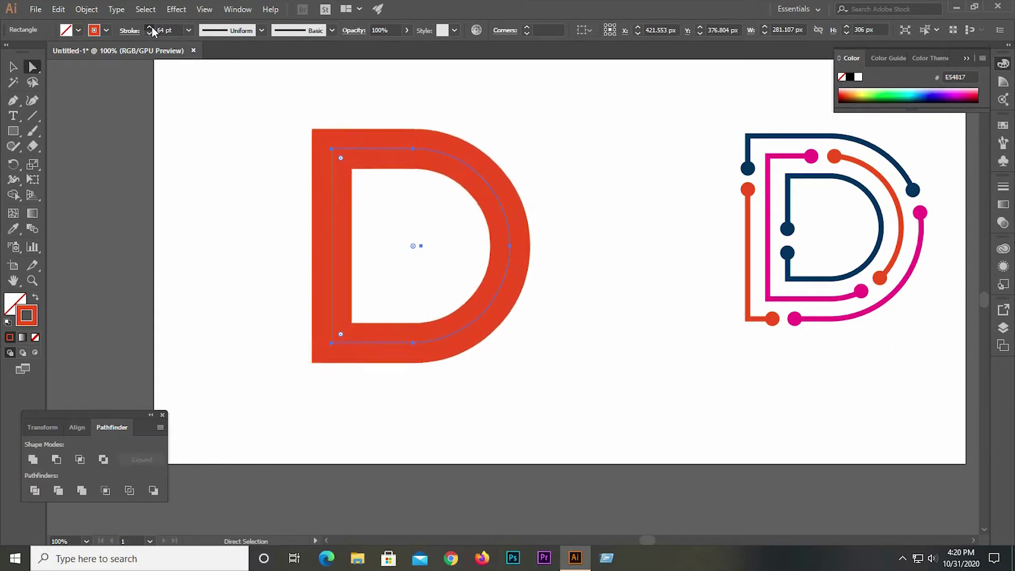
{"action": "left_click", "coordinate": [150, 27]}
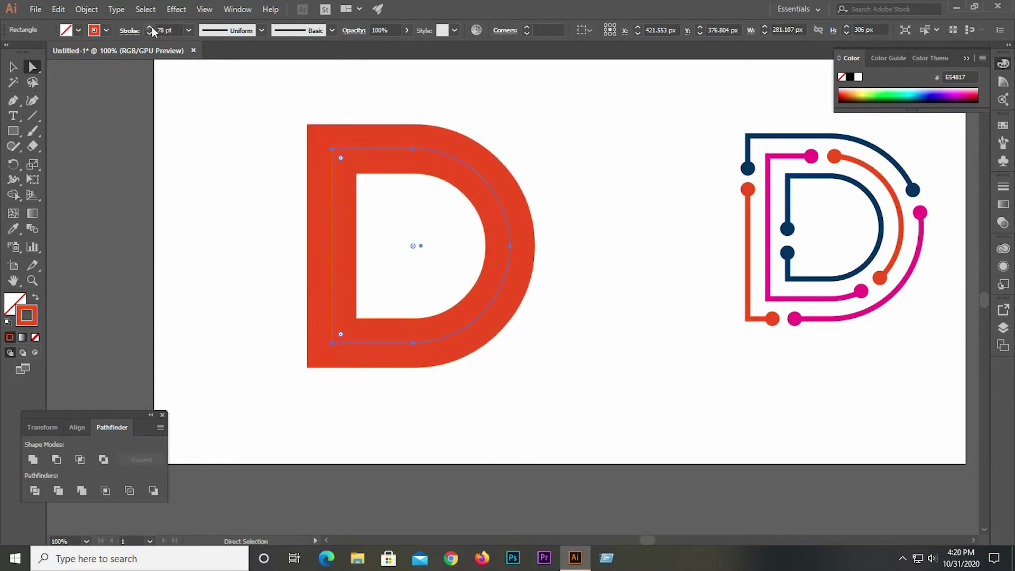
{"action": "left_click", "coordinate": [150, 27]}
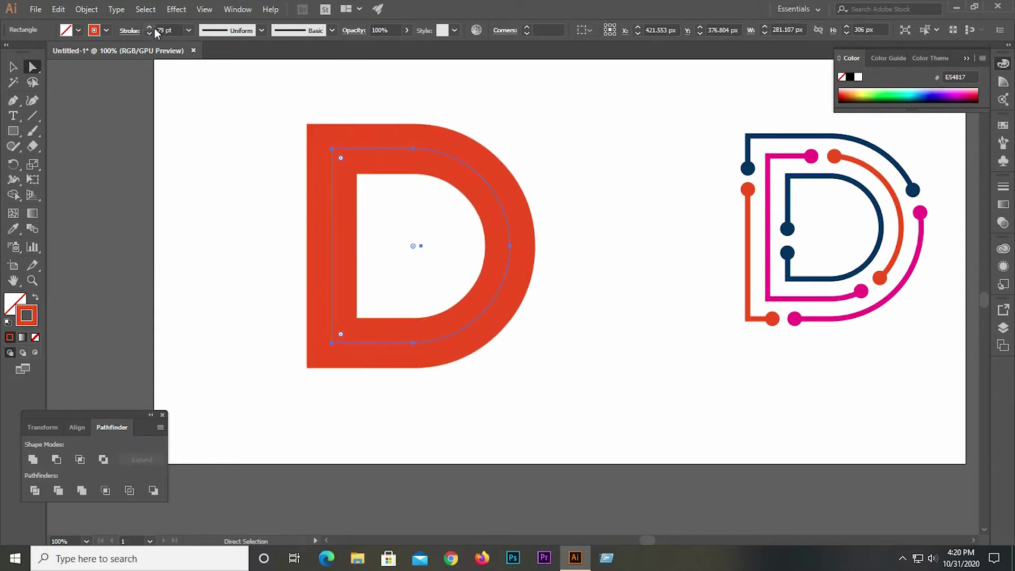
{"action": "left_click", "coordinate": [150, 28]}
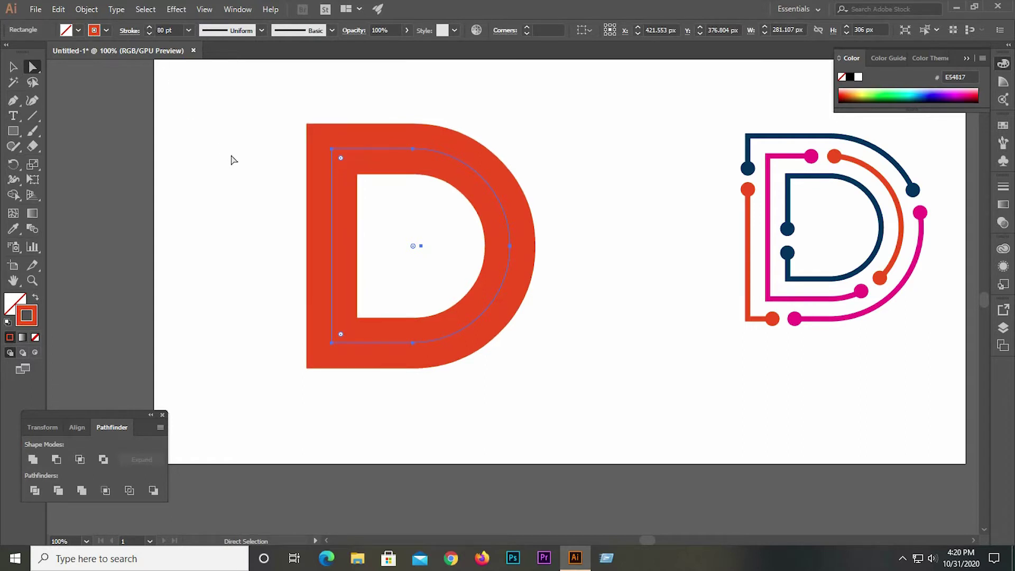
{"action": "left_click", "coordinate": [150, 34]}
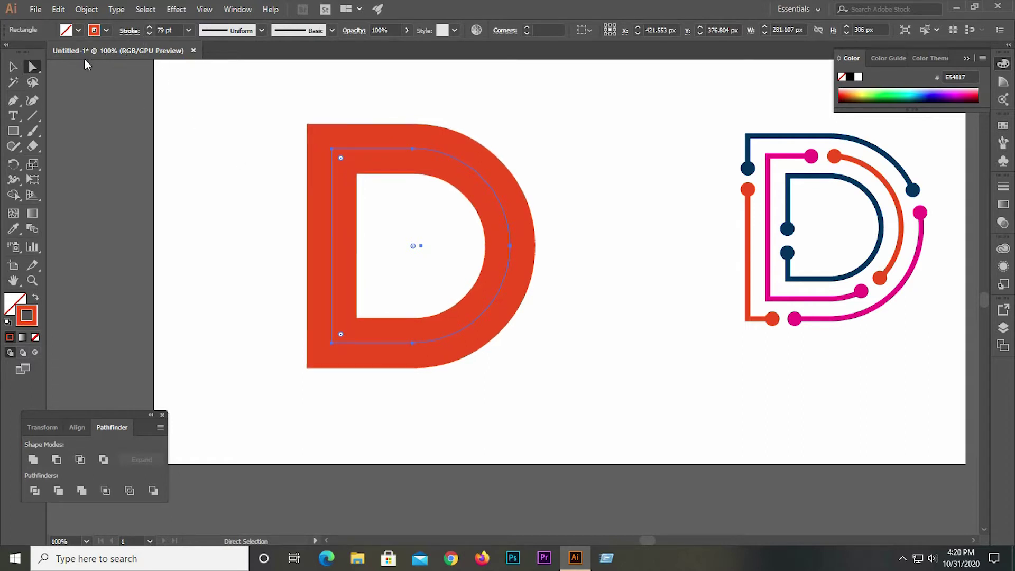
Step: Expand the thick D stroke into a filled shape with default expand options
{"action": "left_click", "coordinate": [14, 67]}
{"action": "left_click", "coordinate": [206, 148]}
{"action": "left_click_drag", "start_coordinate": [236, 130], "coordinate": [579, 327]}
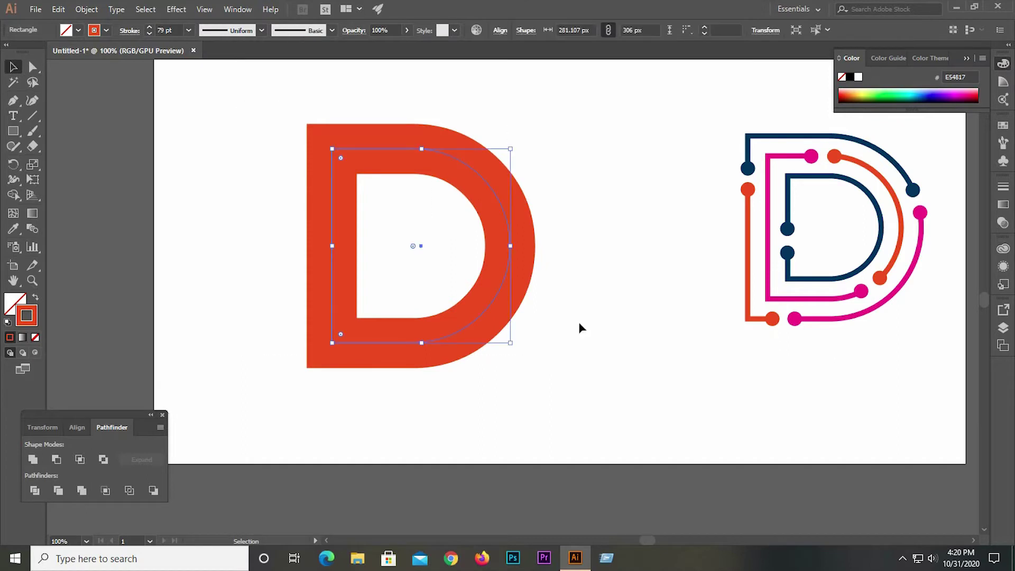
{"action": "left_click", "coordinate": [86, 9]}
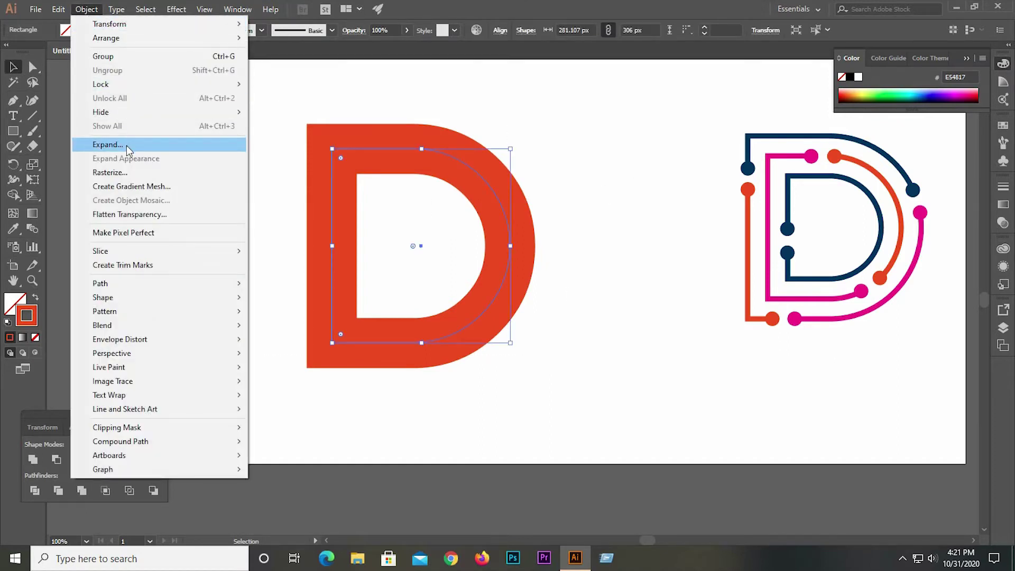
{"action": "left_click", "coordinate": [126, 145]}
{"action": "left_click", "coordinate": [494, 355]}
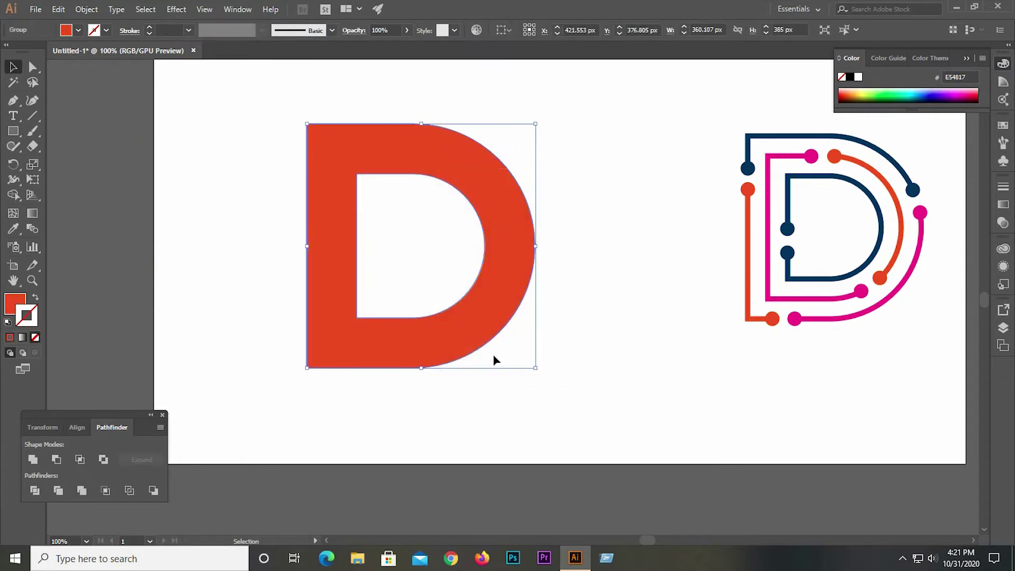
{"action": "left_click", "coordinate": [494, 358]}
{"action": "left_click", "coordinate": [494, 236]}
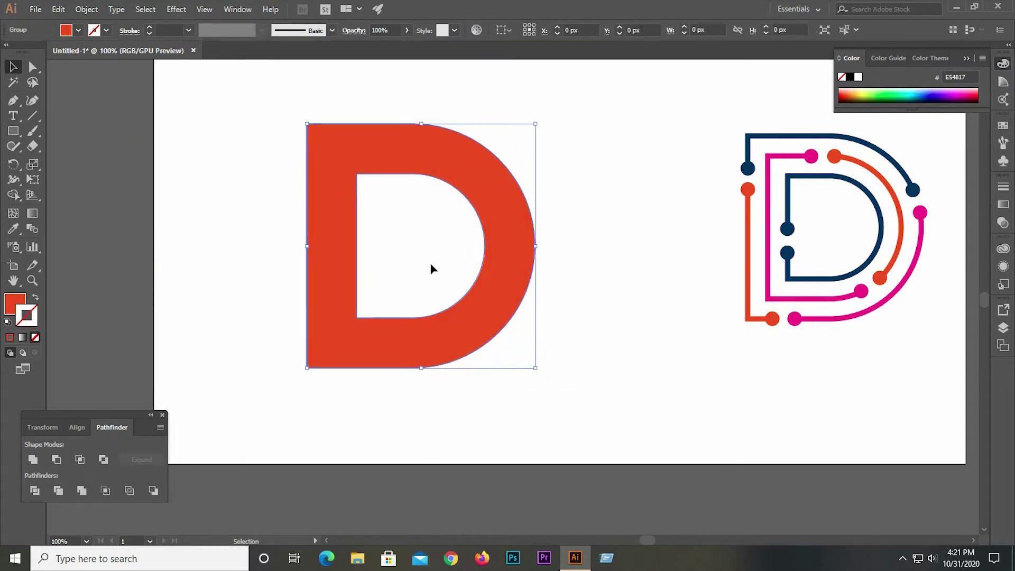
Step: Swap the expanded D's red fill to its stroke, leaving an inner and an outer outline
{"action": "left_click", "coordinate": [35, 298]}
{"action": "left_click", "coordinate": [195, 164]}
{"action": "left_click_drag", "start_coordinate": [195, 142], "coordinate": [559, 346]}
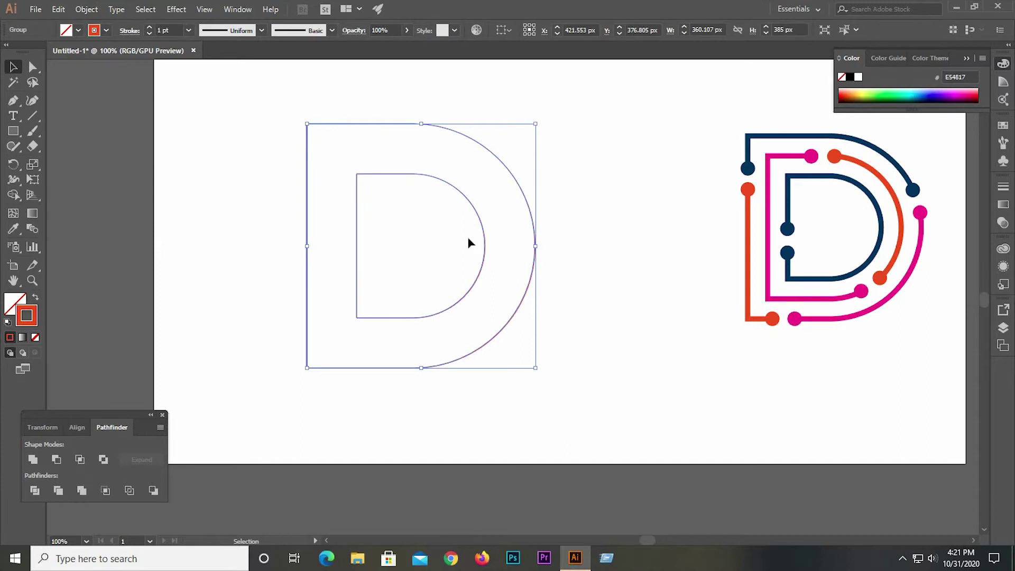
Step: Set the stroke weight of the inner and outer D outlines to 15 pt
{"action": "left_click", "coordinate": [149, 29]}
{"action": "left_click", "coordinate": [149, 29]}
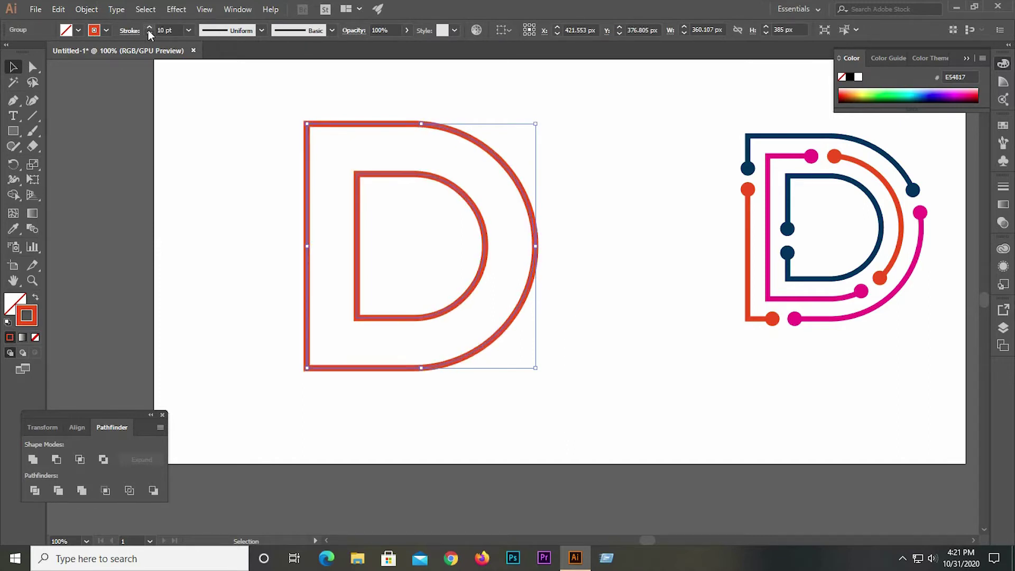
{"action": "left_click", "coordinate": [149, 29]}
{"action": "left_click", "coordinate": [149, 29]}
{"action": "left_click", "coordinate": [149, 29]}
{"action": "left_click", "coordinate": [149, 29]}
{"action": "left_click", "coordinate": [218, 160]}
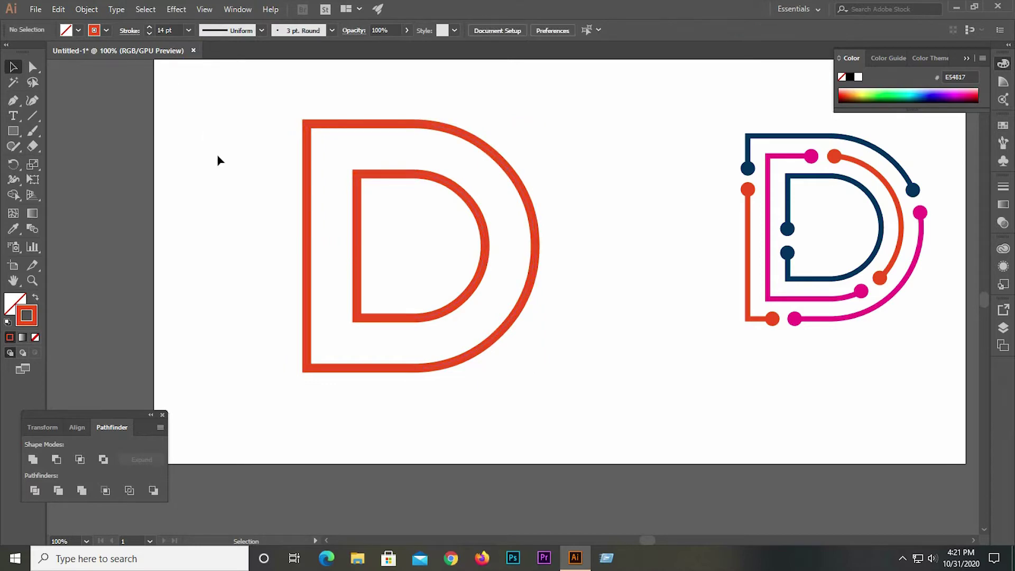
{"action": "left_click_drag", "start_coordinate": [224, 143], "coordinate": [344, 229]}
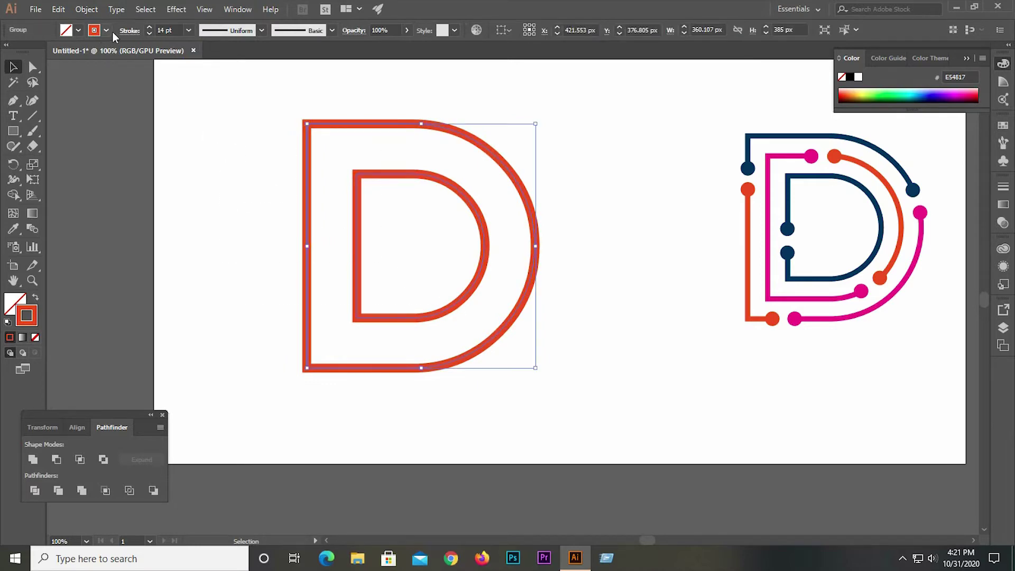
{"action": "left_click", "coordinate": [149, 28]}
{"action": "left_click", "coordinate": [222, 153]}
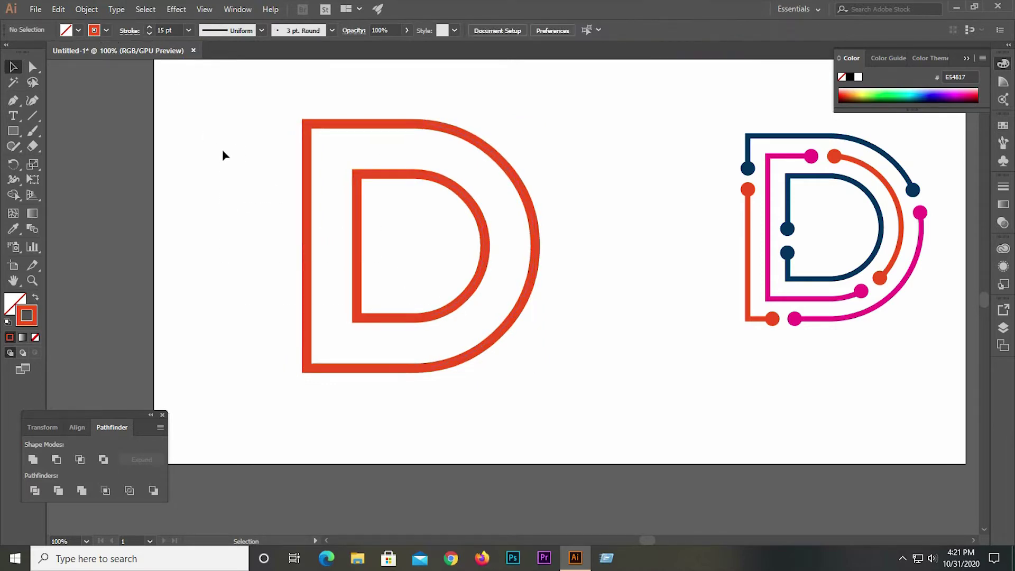
Step: Isolate the D group's compound path and move the inner D outline out to the right of the outer one
{"action": "left_click_drag", "start_coordinate": [252, 161], "coordinate": [604, 227]}
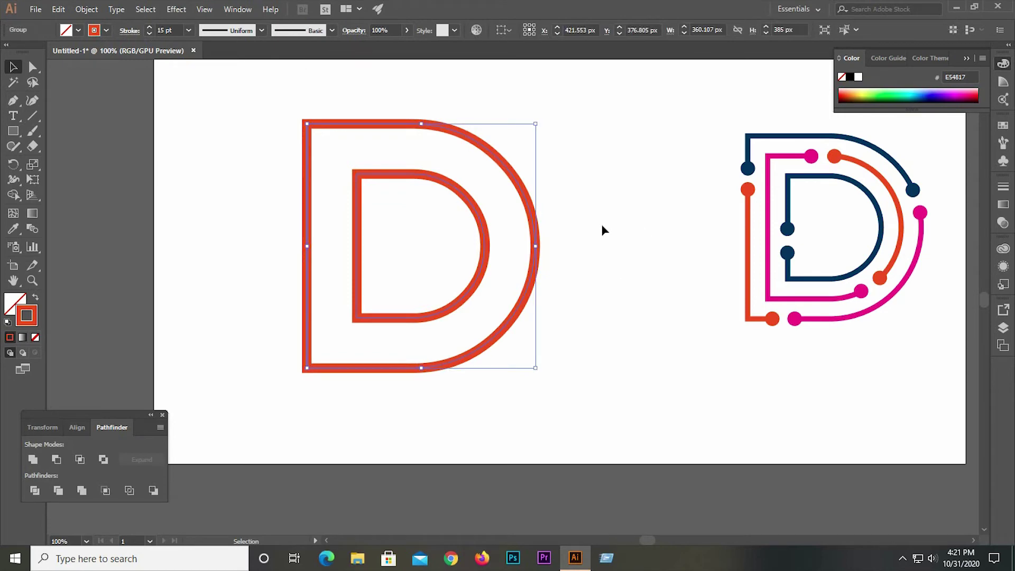
{"action": "double_click", "coordinate": [458, 196]}
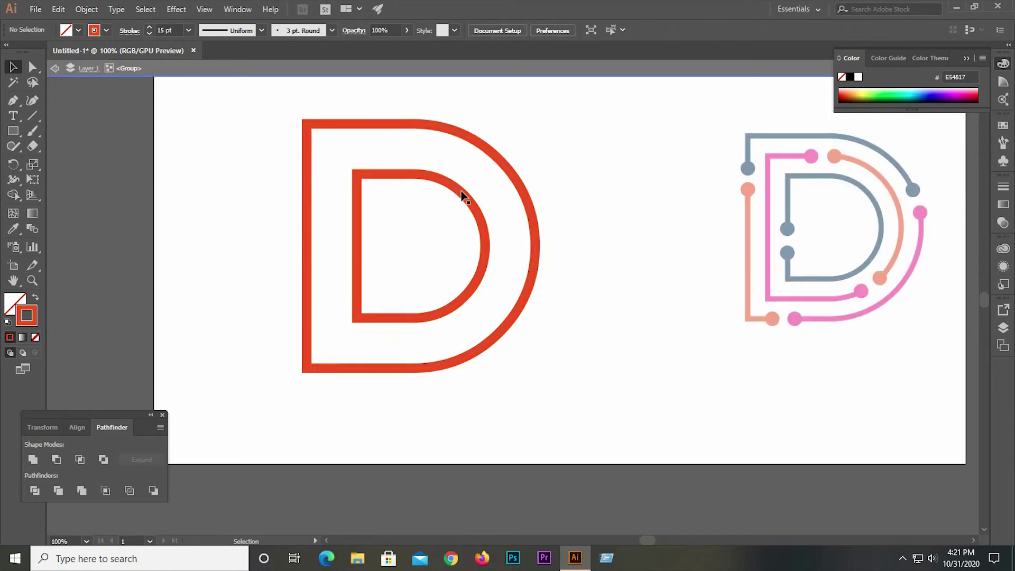
{"action": "double_click", "coordinate": [459, 195]}
{"action": "left_click_drag", "start_coordinate": [334, 232], "coordinate": [592, 220]}
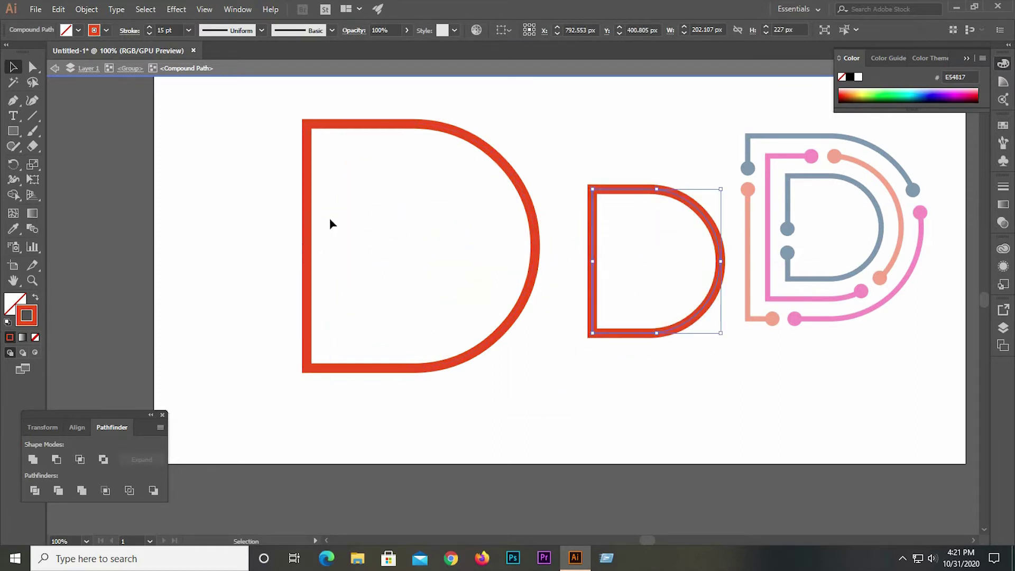
Step: Leave isolation mode and ungroup the large and small D outlines
{"action": "left_click", "coordinate": [229, 203]}
{"action": "double_click", "coordinate": [229, 151]}
{"action": "left_click_drag", "start_coordinate": [215, 108], "coordinate": [585, 385]}
{"action": "right_click", "coordinate": [608, 258]}
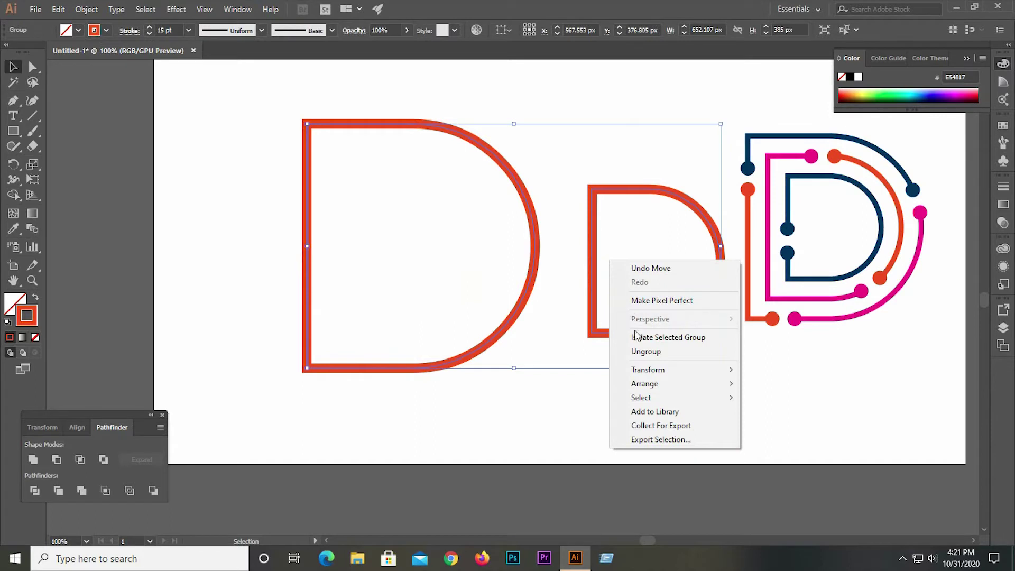
{"action": "left_click", "coordinate": [652, 352]}
{"action": "left_click", "coordinate": [474, 195]}
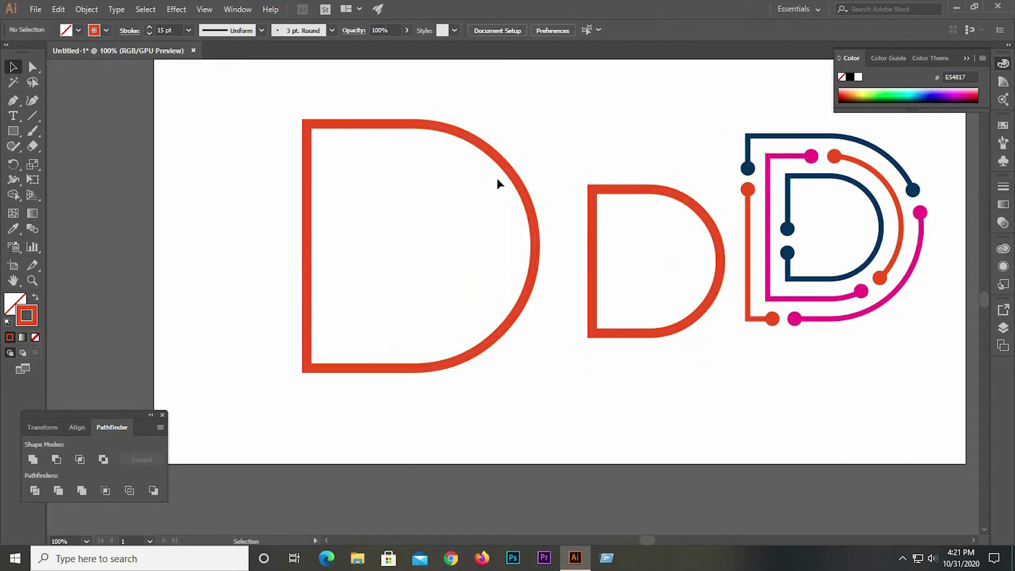
Step: Release the compound path that joins the large and small D outlines into separate paths
{"action": "left_click", "coordinate": [512, 174]}
{"action": "right_click", "coordinate": [512, 174]}
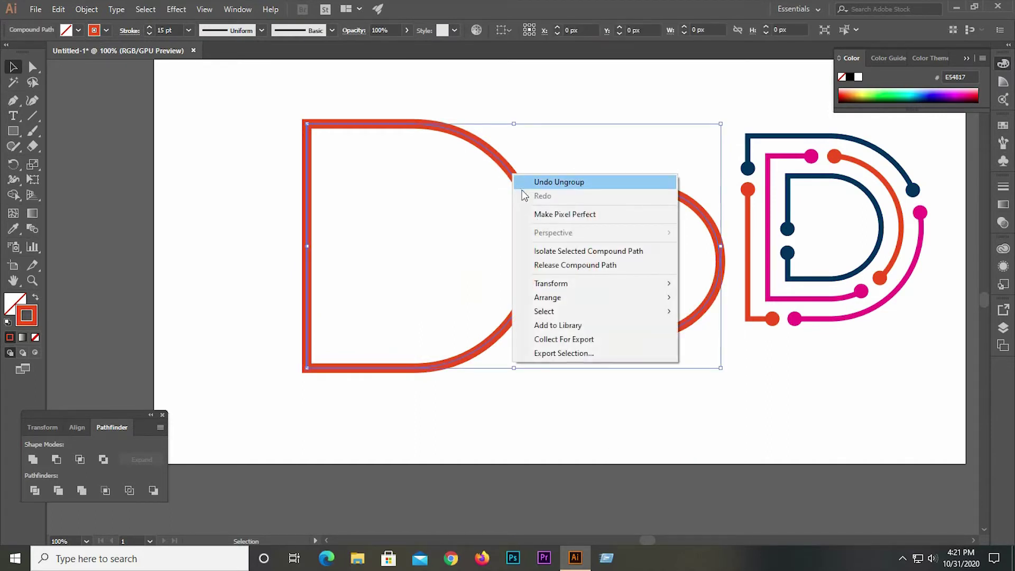
{"action": "left_click", "coordinate": [554, 269]}
{"action": "left_click", "coordinate": [244, 184]}
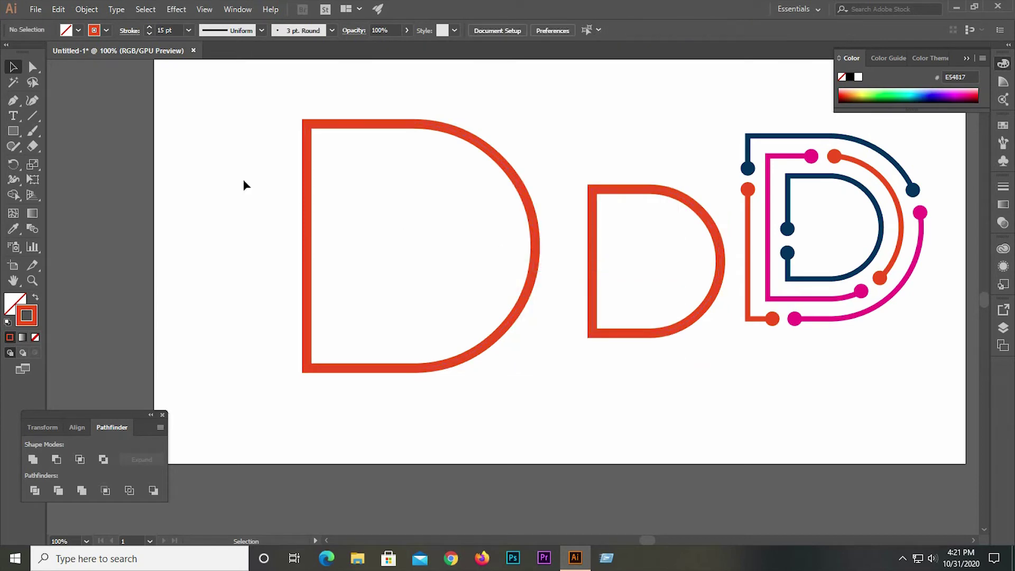
Step: Centre the large and small D outlines on each other horizontally and vertically
{"action": "left_click_drag", "start_coordinate": [245, 154], "coordinate": [607, 353]}
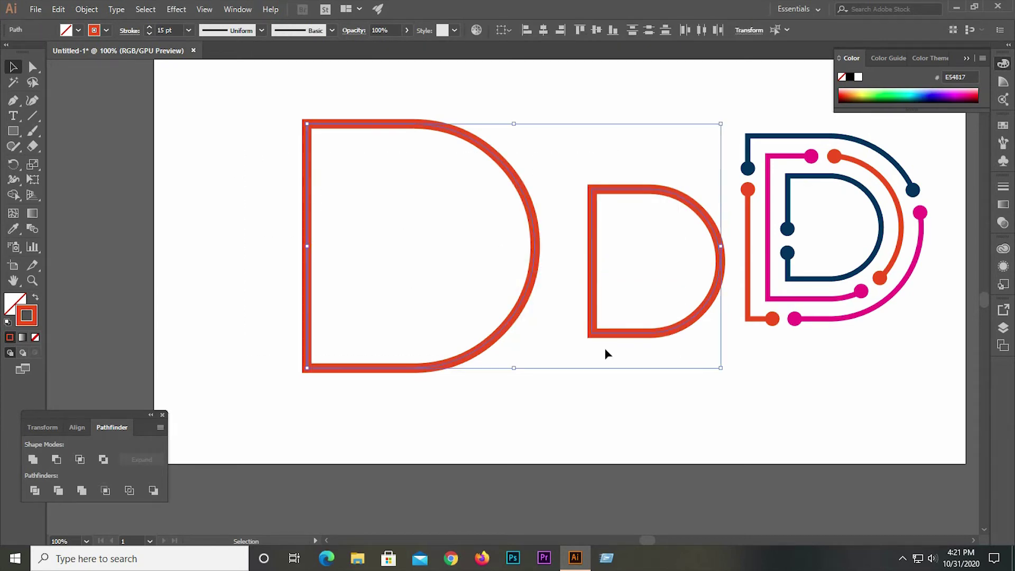
{"action": "left_click", "coordinate": [76, 427]}
{"action": "left_click", "coordinate": [55, 458]}
{"action": "left_click", "coordinate": [133, 460]}
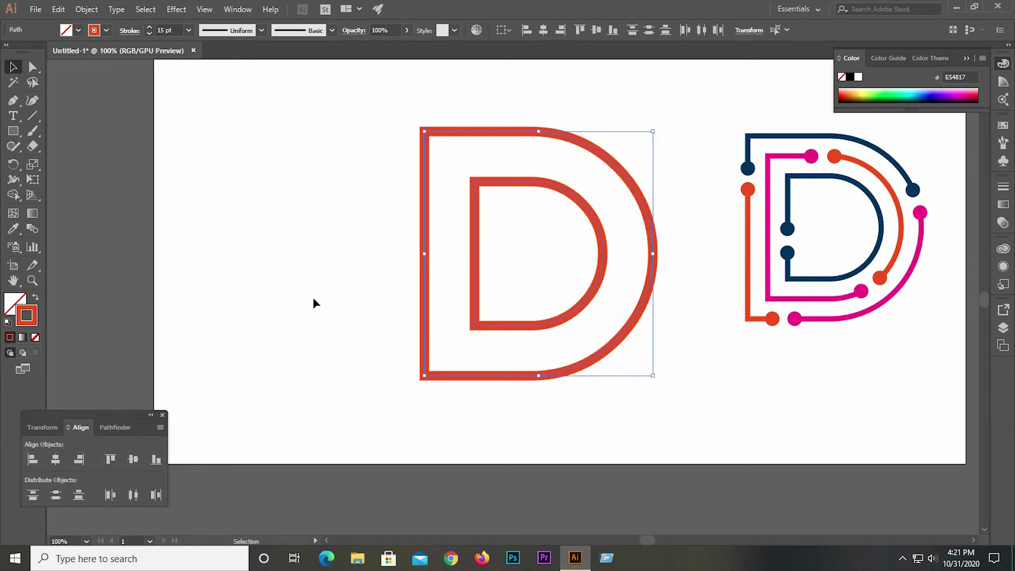
{"action": "left_click", "coordinate": [317, 296]}
Step: Blend the inner D outline with the outer one at their upper-left corner points, producing one intermediate outline between them
{"action": "left_click_drag", "start_coordinate": [335, 136], "coordinate": [516, 338]}
{"action": "left_click", "coordinate": [33, 228]}
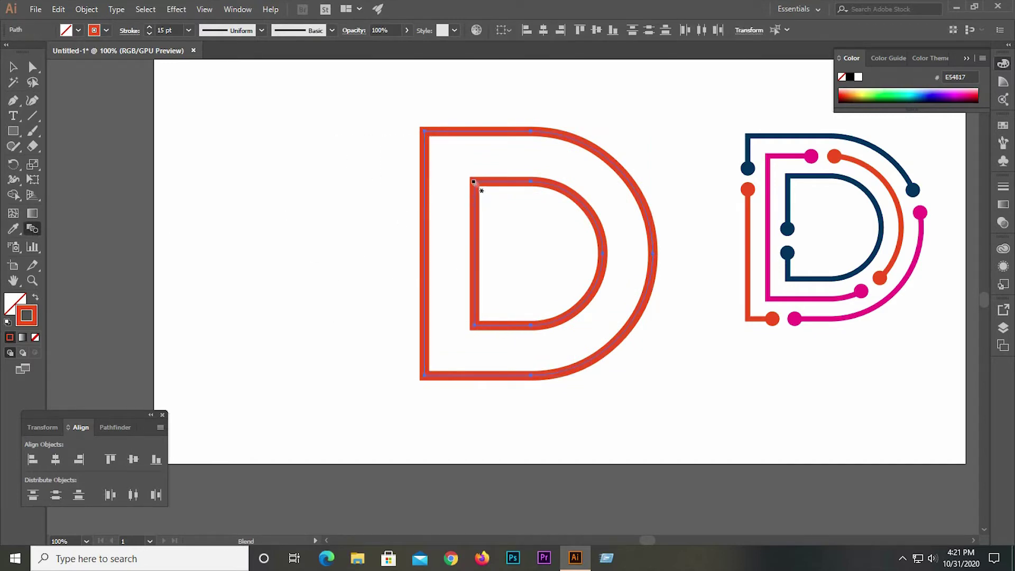
{"action": "left_click", "coordinate": [425, 133]}
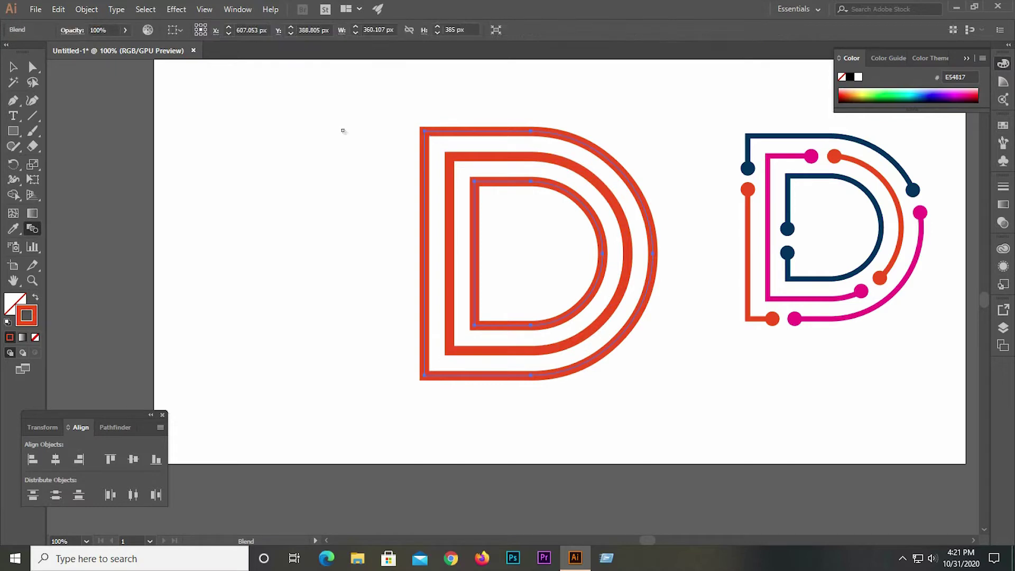
{"action": "left_click", "coordinate": [14, 67]}
{"action": "left_click", "coordinate": [317, 207]}
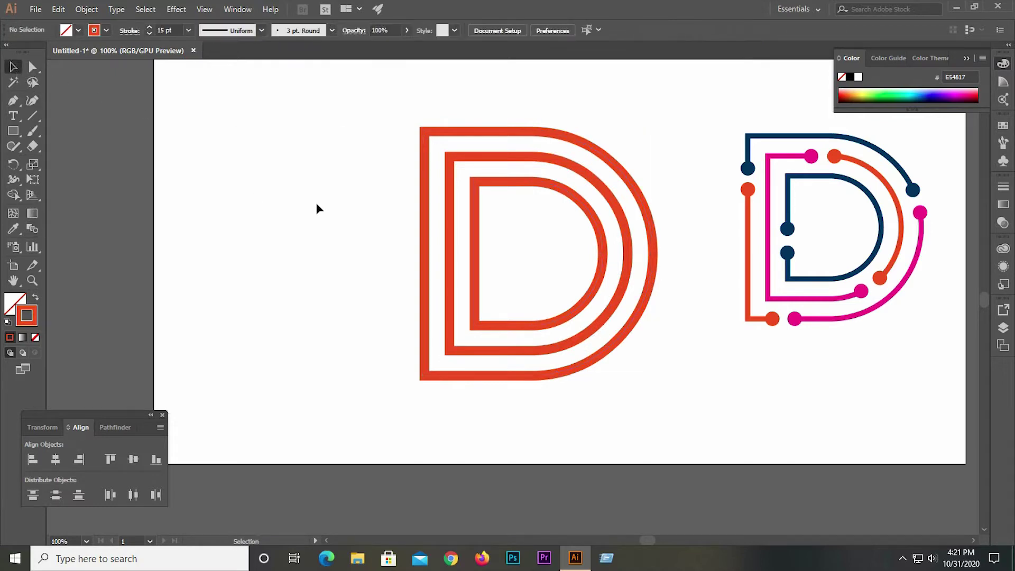
Step: Try scaling the D blend down to about 246 by 263 px, and undo the scaling
{"action": "left_click_drag", "start_coordinate": [318, 181], "coordinate": [586, 333]}
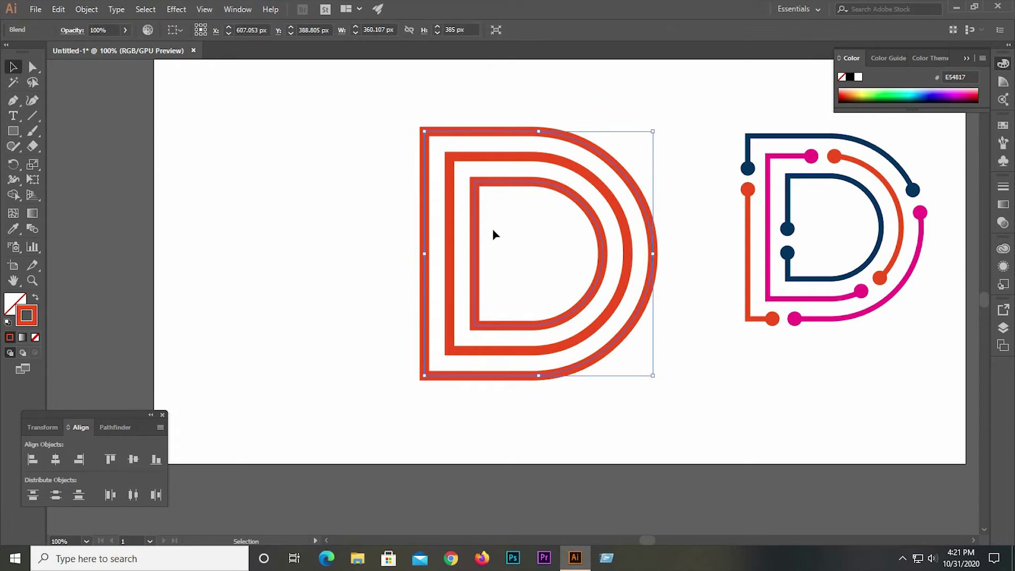
{"action": "scroll", "coordinate": [348, 248], "scroll_direction": "down", "scroll_amount": 1}
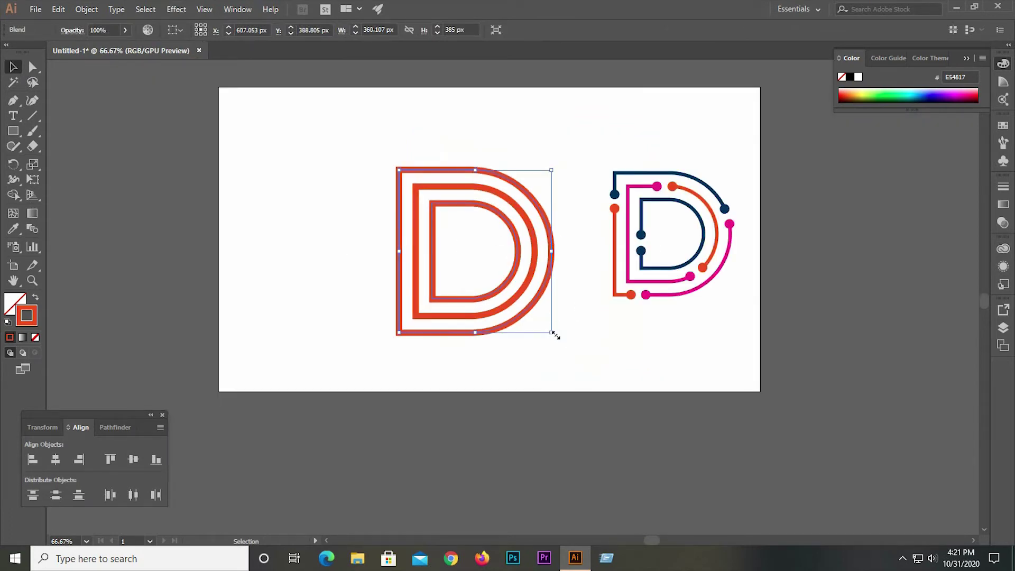
{"action": "left_click_drag", "start_coordinate": [555, 334], "coordinate": [526, 306]}
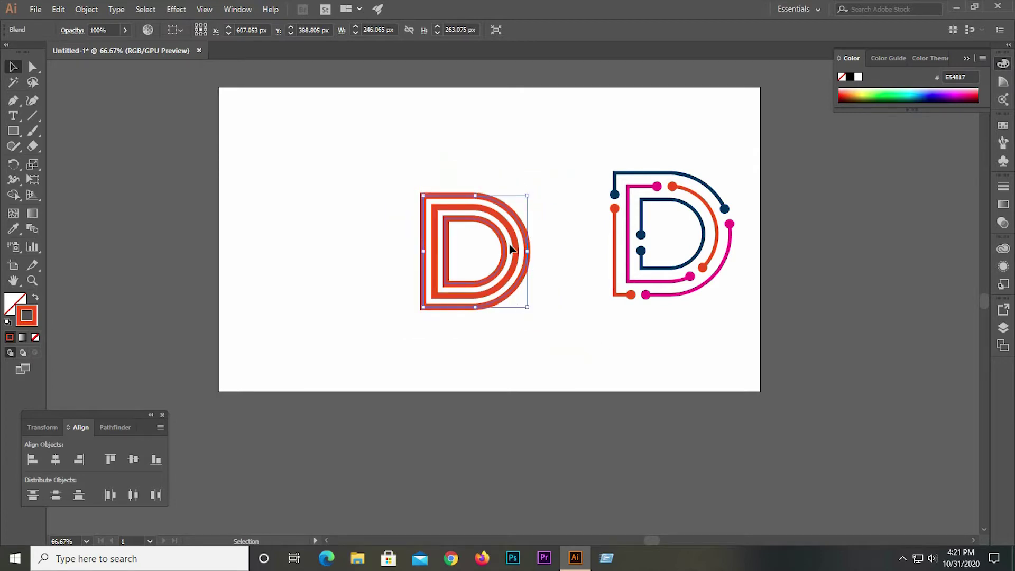
{"action": "scroll", "coordinate": [509, 244], "scroll_direction": "up", "scroll_amount": 2}
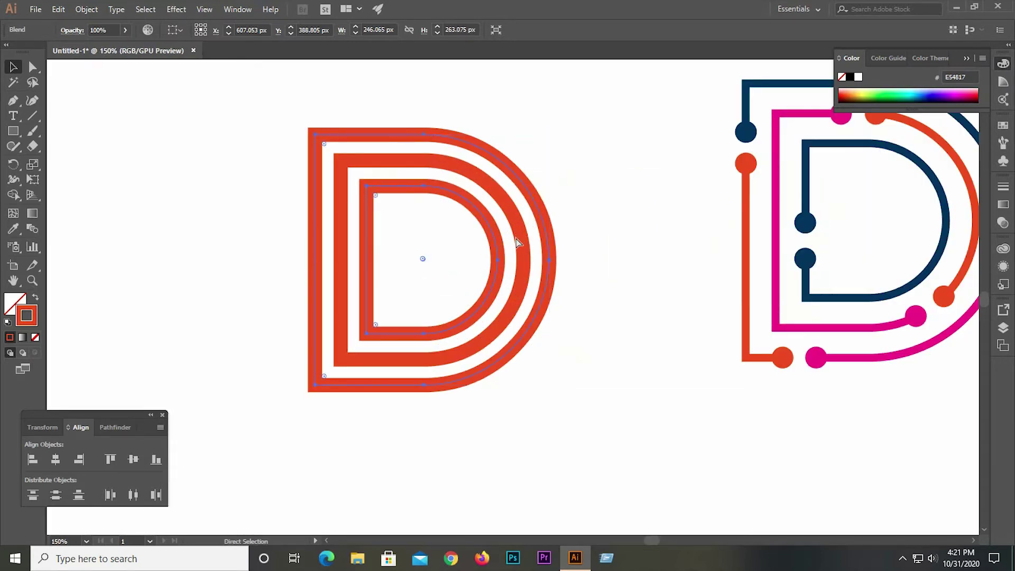
{"action": "key", "text": "ctrl+z"}
{"action": "scroll", "coordinate": [486, 261], "scroll_direction": "down", "scroll_amount": 1}
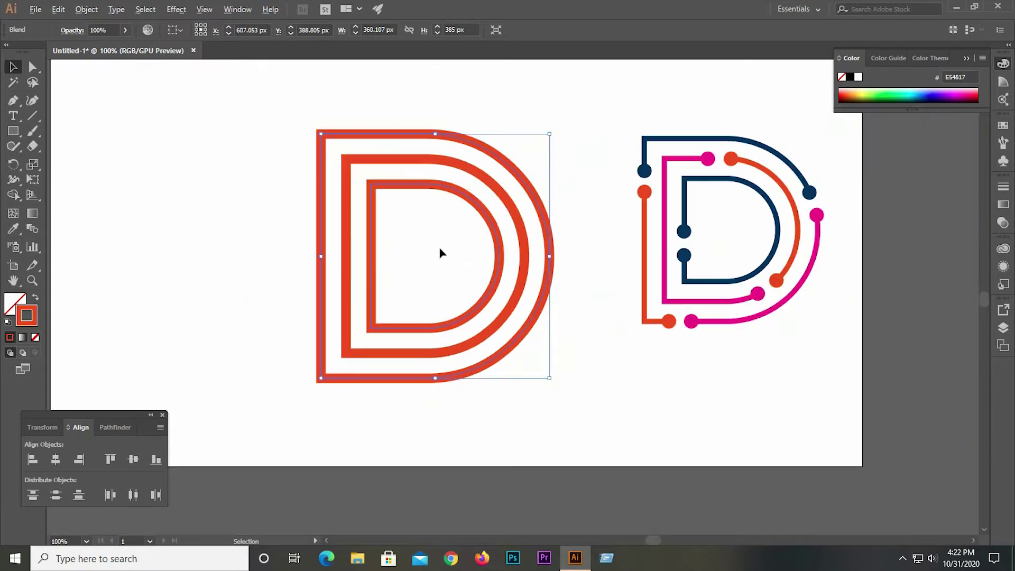
Step: Expand the D blend into three separate outlines, with object, fill and stroke included
{"action": "left_click_drag", "start_coordinate": [227, 170], "coordinate": [472, 353]}
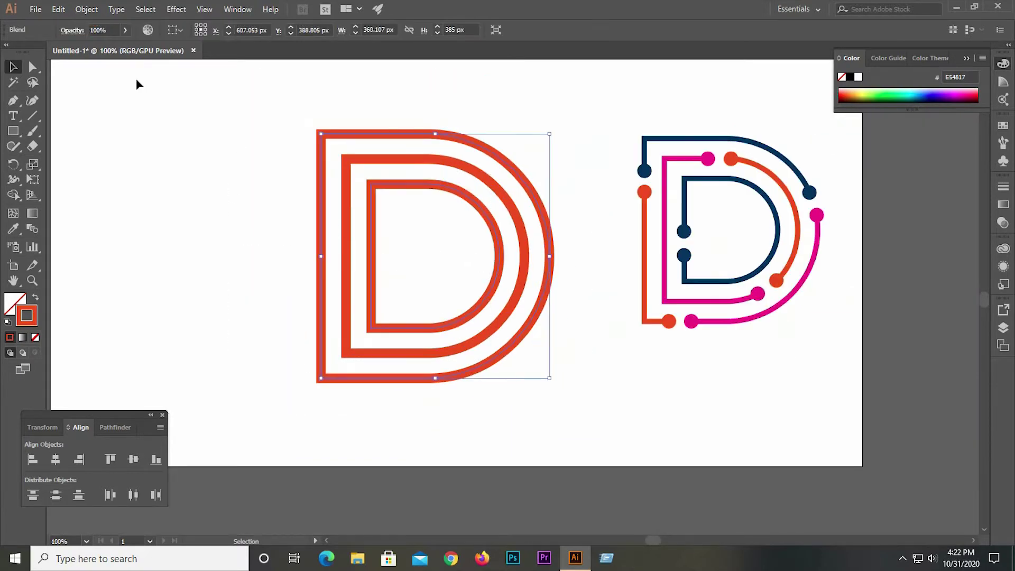
{"action": "left_click", "coordinate": [87, 16]}
{"action": "left_click", "coordinate": [100, 145]}
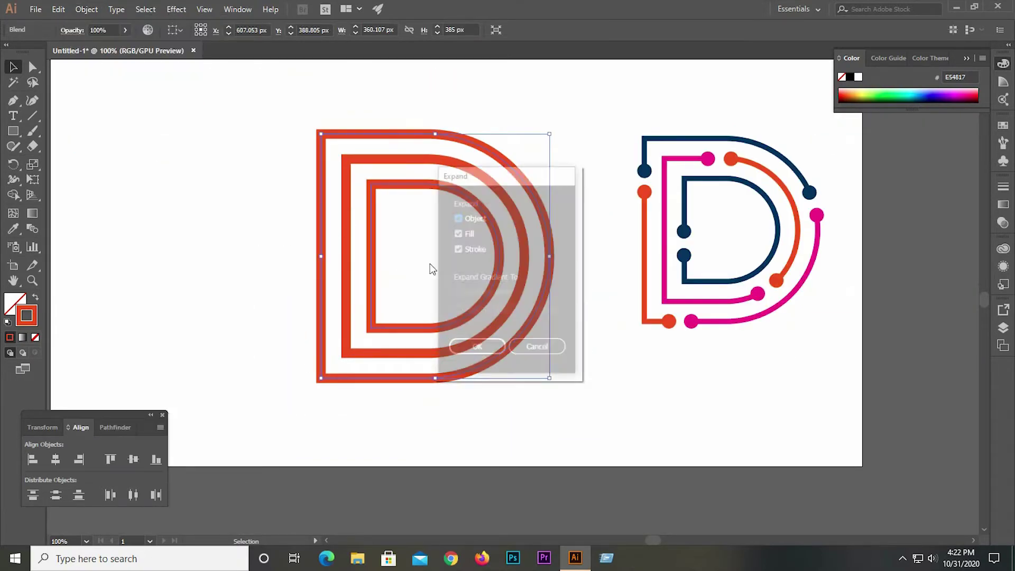
{"action": "left_click", "coordinate": [472, 346]}
{"action": "left_click", "coordinate": [241, 170]}
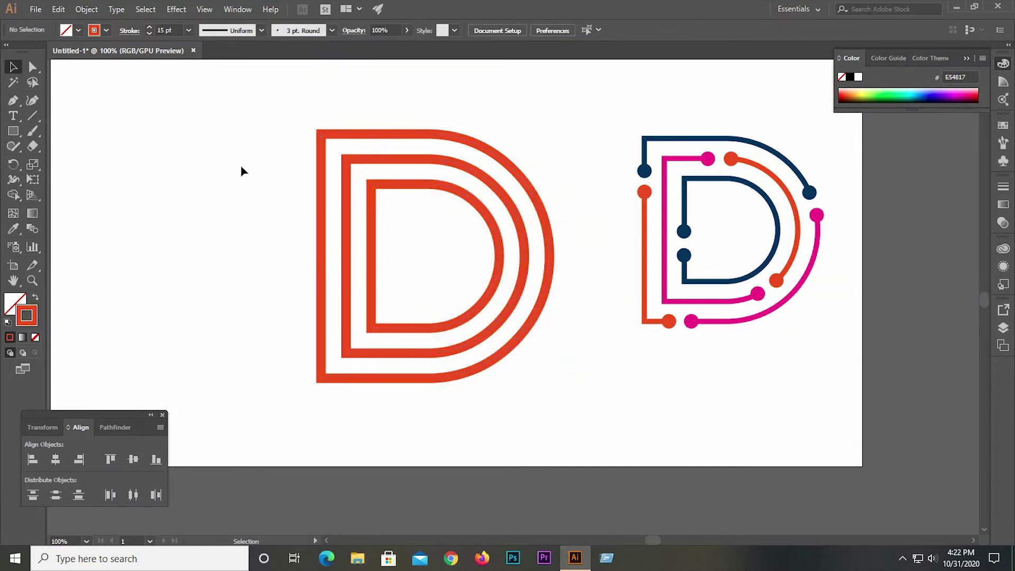
Step: Set the stroke weight of the three D outlines to 13 pt
{"action": "left_click_drag", "start_coordinate": [241, 170], "coordinate": [442, 308]}
{"action": "left_click", "coordinate": [148, 34]}
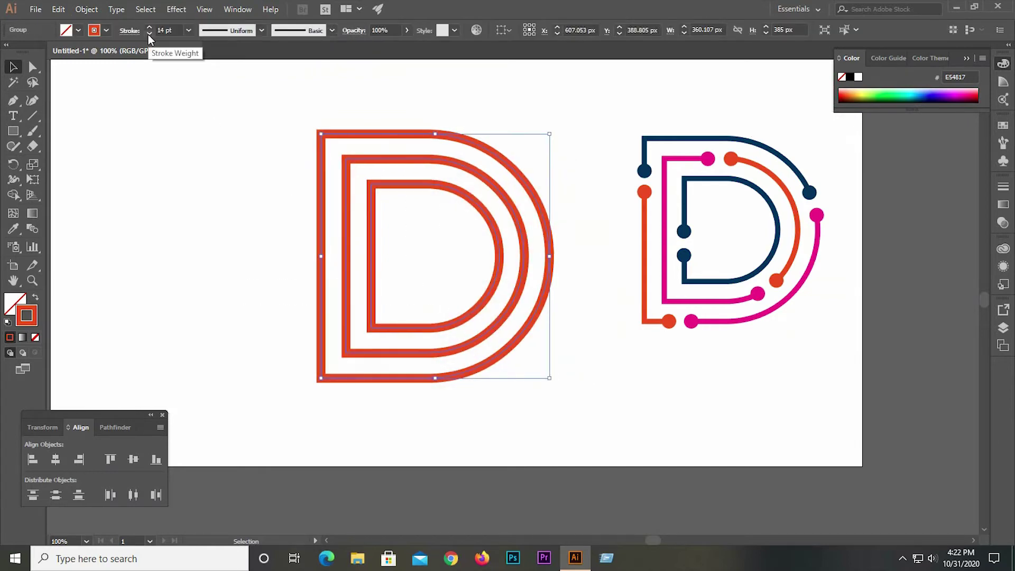
{"action": "left_click", "coordinate": [148, 34]}
{"action": "left_click", "coordinate": [189, 107]}
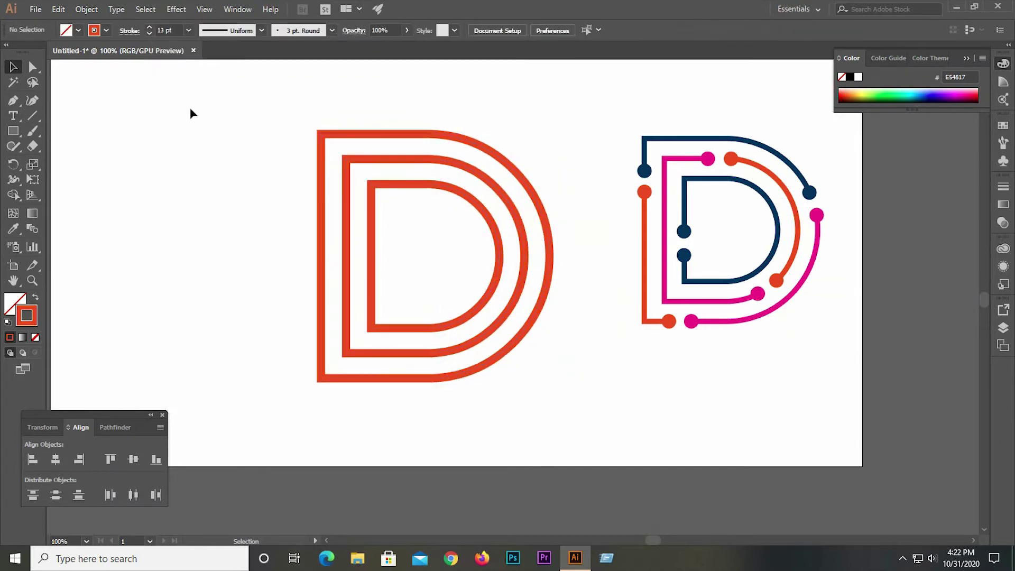
Step: Move the D group away from the reference logo and scale it down proportionally to about 281 by 301 px
{"action": "left_click", "coordinate": [369, 245]}
{"action": "left_click_drag", "start_coordinate": [321, 240], "coordinate": [201, 222]}
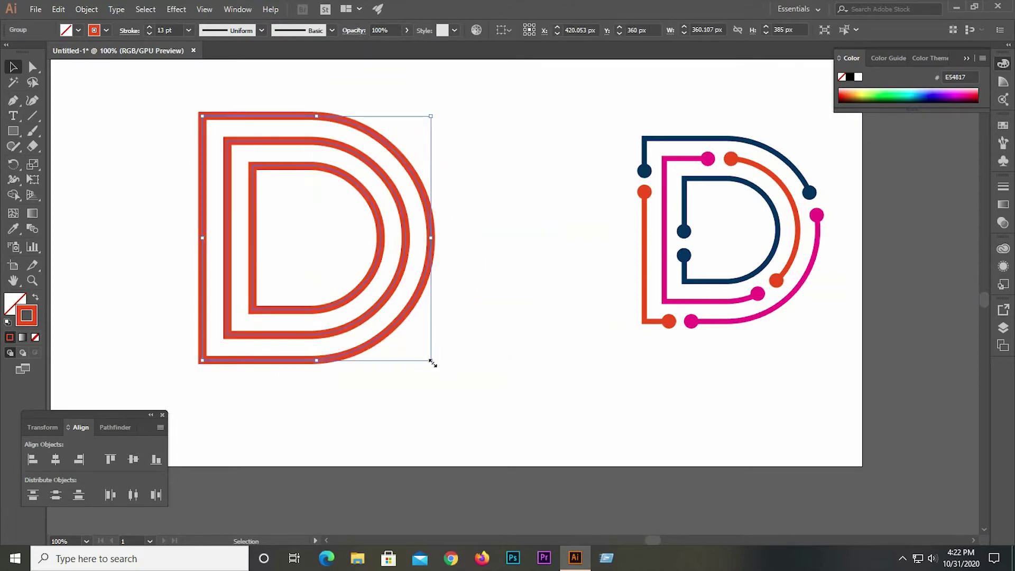
{"action": "left_click_drag", "start_coordinate": [431, 363], "coordinate": [408, 340]}
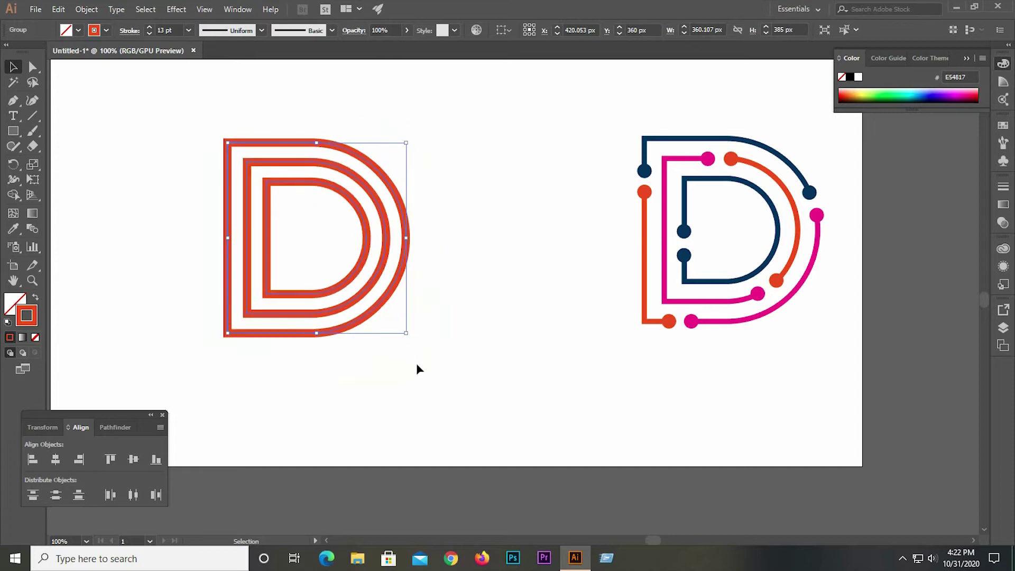
{"action": "left_click", "coordinate": [416, 365]}
Step: Reduce the stroke weight of the scaled D outlines to 11 pt
{"action": "scroll", "coordinate": [344, 294], "scroll_direction": "up", "scroll_amount": 1}
{"action": "right_click", "coordinate": [358, 282]}
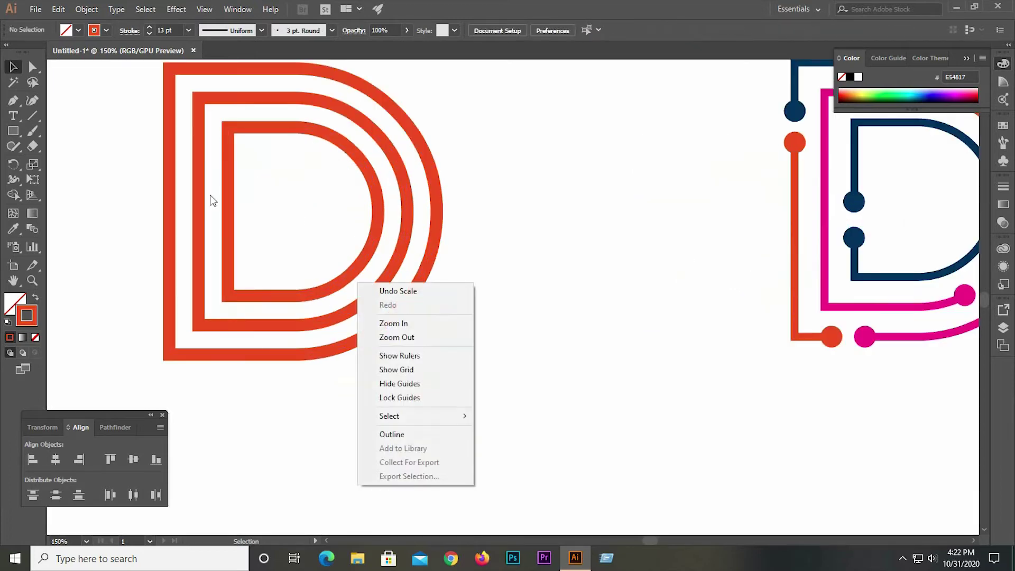
{"action": "left_click", "coordinate": [101, 177]}
{"action": "left_click_drag", "start_coordinate": [101, 176], "coordinate": [366, 321]}
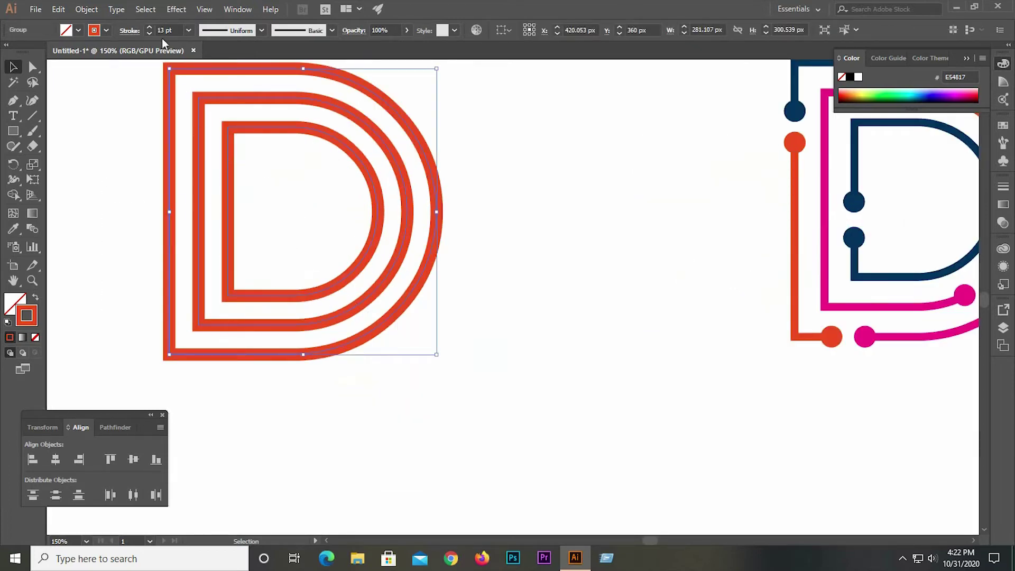
{"action": "left_click", "coordinate": [148, 34]}
{"action": "left_click", "coordinate": [148, 34]}
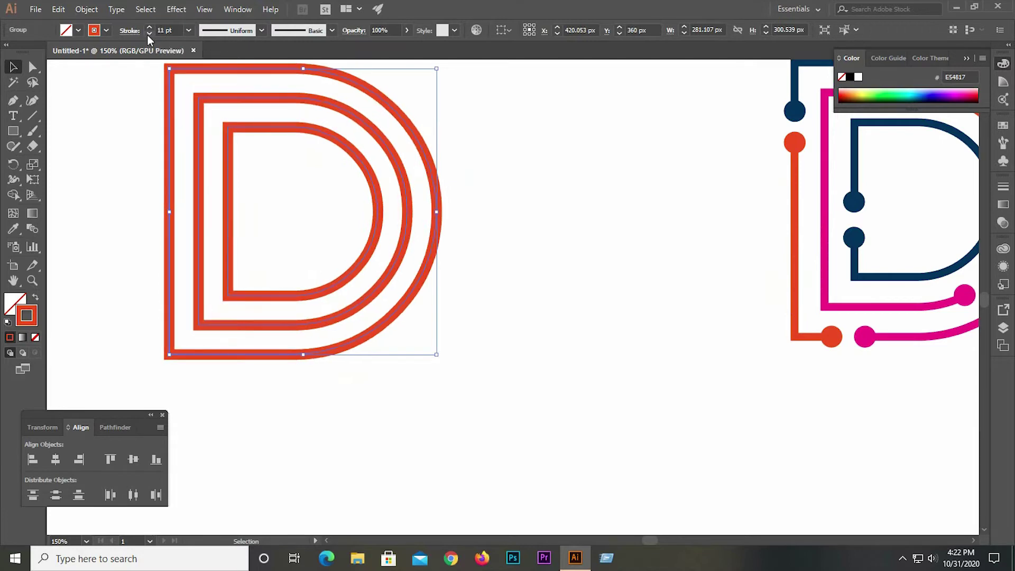
{"action": "left_click", "coordinate": [338, 272]}
Step: Expand the fill and stroke of the three D outlines into filled shapes
{"action": "left_click", "coordinate": [271, 123]}
{"action": "scroll", "coordinate": [271, 133], "scroll_direction": "up", "scroll_amount": 3}
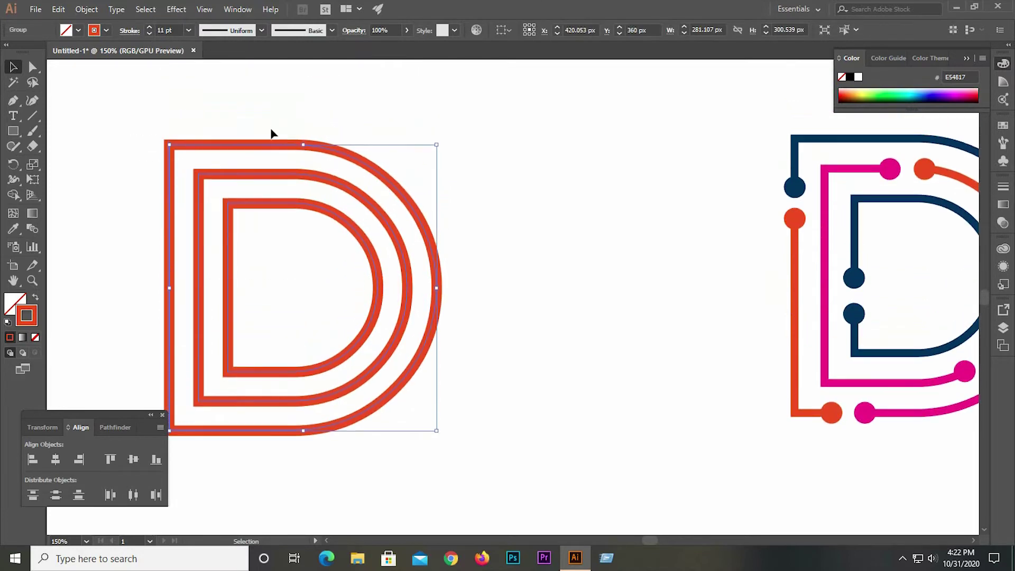
{"action": "left_click", "coordinate": [87, 9]}
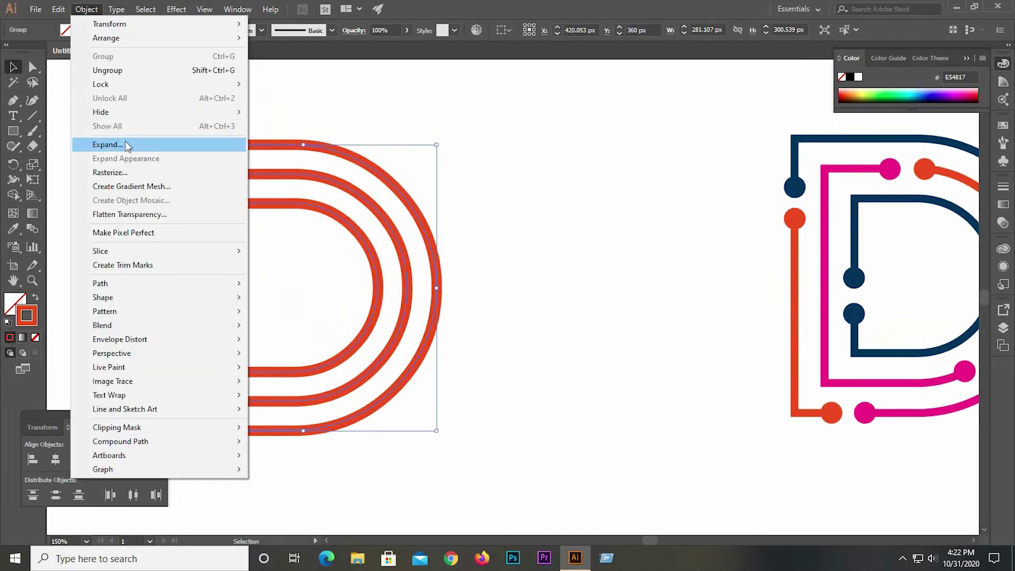
{"action": "left_click", "coordinate": [106, 144]}
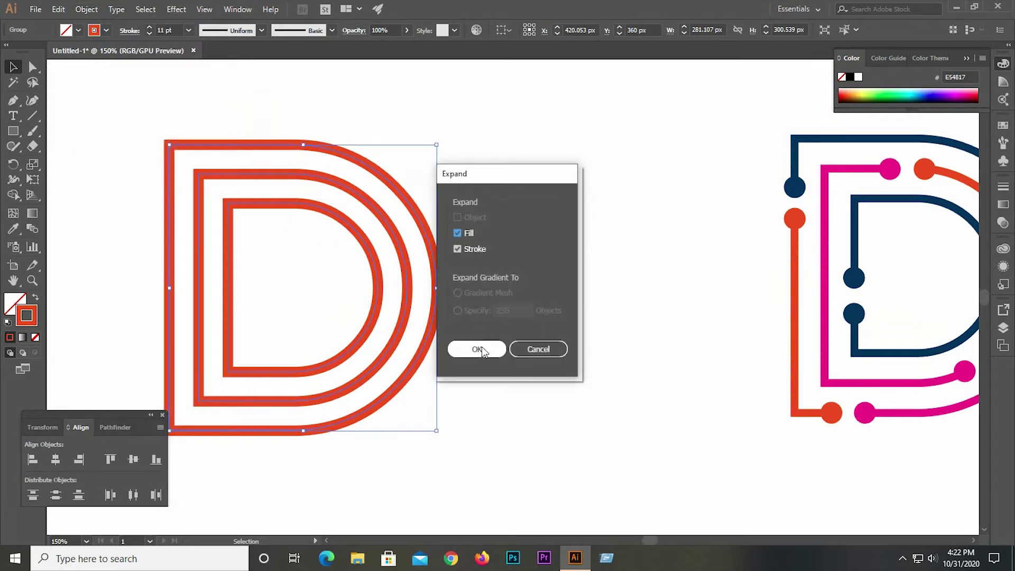
{"action": "left_click", "coordinate": [478, 348]}
Step: Move the expanded D group slightly to the right and up on the artboard
{"action": "left_click_drag", "start_coordinate": [304, 273], "coordinate": [458, 334]}
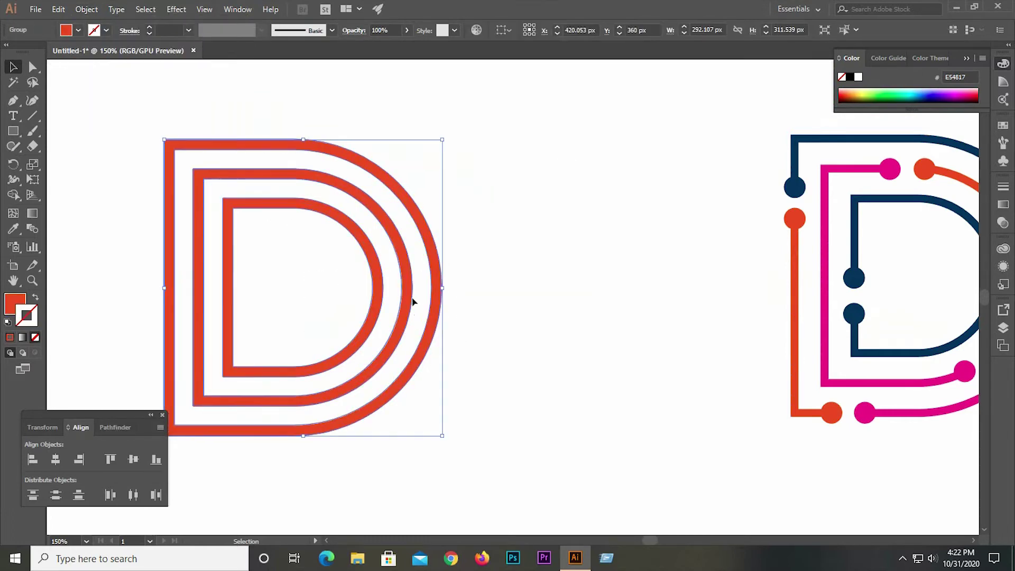
{"action": "left_click_drag", "start_coordinate": [411, 296], "coordinate": [473, 281]}
{"action": "left_click", "coordinate": [160, 216]}
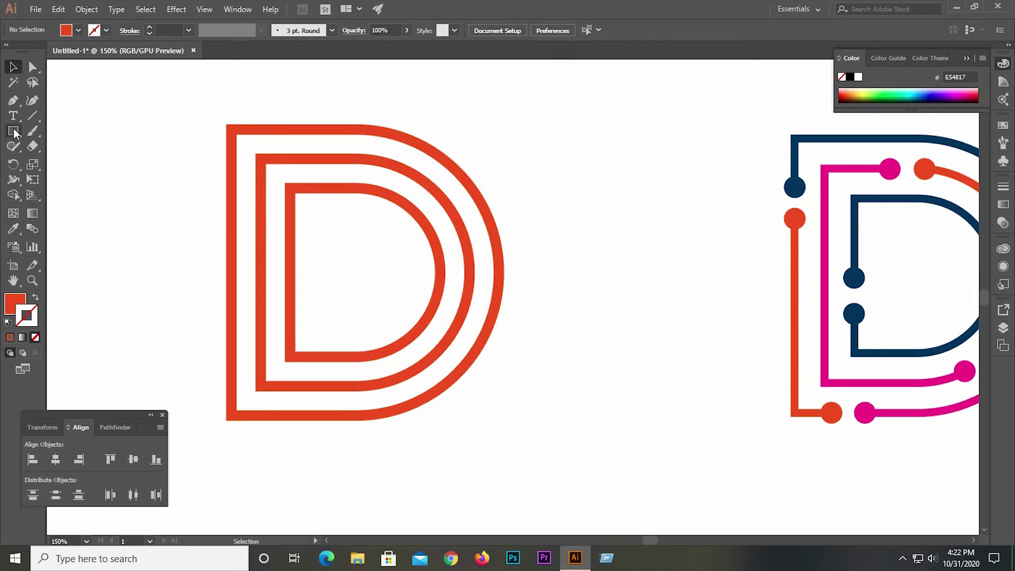
Step: Draw a red circle about 29 px in diameter on the outer D's left vertical line with the Ellipse tool
{"action": "left_click_drag", "start_coordinate": [13, 131], "coordinate": [53, 161]}
{"action": "left_click_drag", "start_coordinate": [233, 245], "coordinate": [241, 254]}
{"action": "left_click", "coordinate": [15, 67]}
{"action": "left_click", "coordinate": [114, 260]}
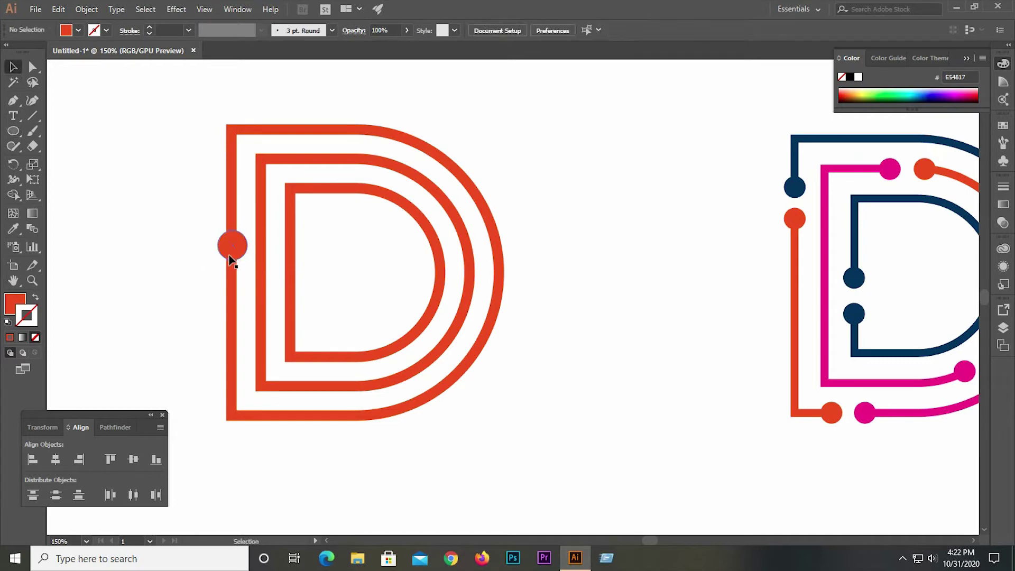
Step: Adjust the circle's position so it sits centred on the outer D's left vertical line
{"action": "left_click", "coordinate": [231, 255]}
{"action": "scroll", "coordinate": [232, 254], "scroll_direction": "up", "scroll_amount": 3}
{"action": "left_click_drag", "start_coordinate": [274, 272], "coordinate": [267, 267]}
{"action": "left_click", "coordinate": [161, 273]}
{"action": "scroll", "coordinate": [323, 274], "scroll_direction": "down", "scroll_amount": 5}
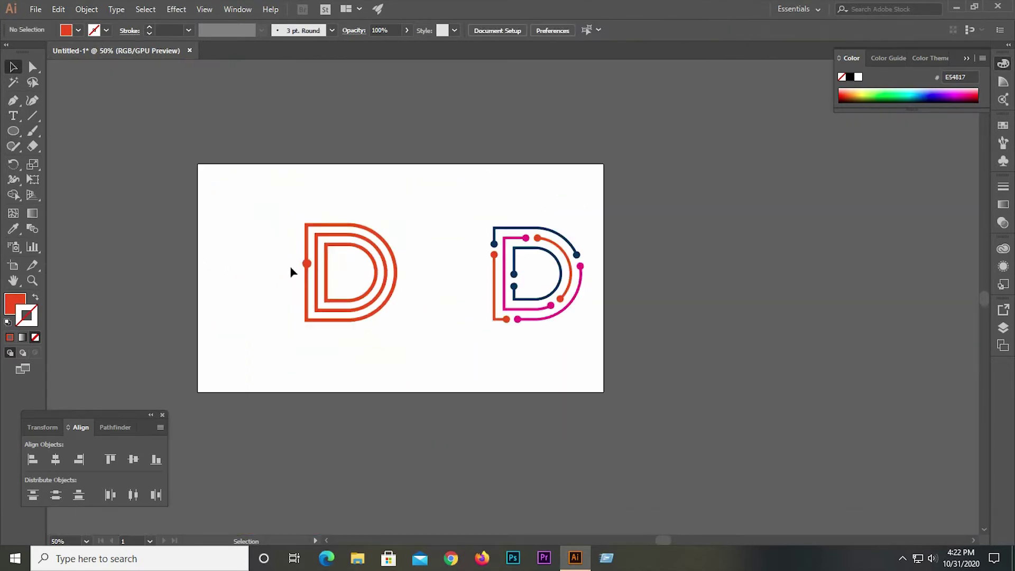
{"action": "scroll", "coordinate": [310, 270], "scroll_direction": "up", "scroll_amount": 5}
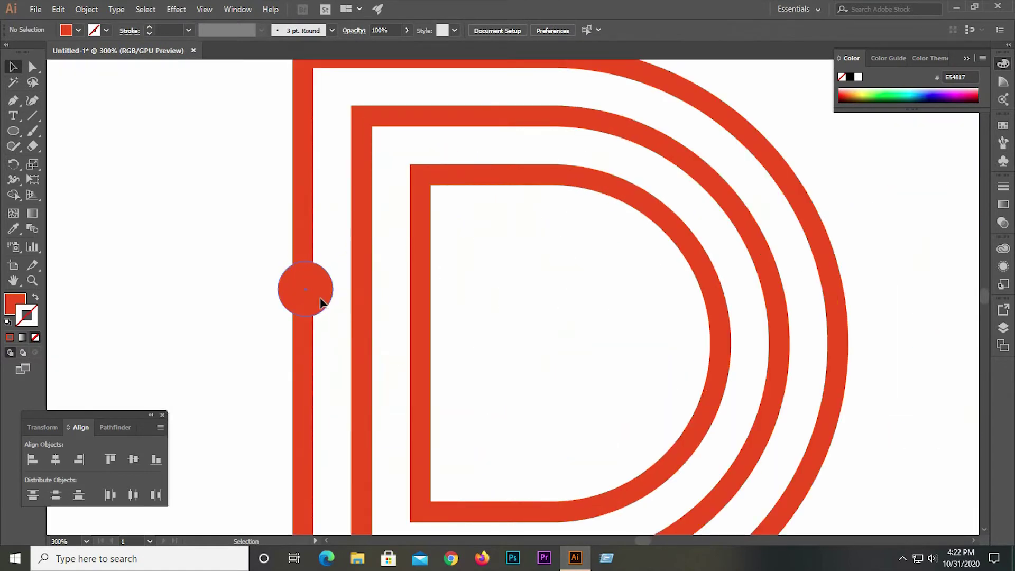
{"action": "left_click_drag", "start_coordinate": [316, 297], "coordinate": [313, 299]}
{"action": "scroll", "coordinate": [312, 301], "scroll_direction": "up", "scroll_amount": 4}
{"action": "left_click", "coordinate": [290, 306]}
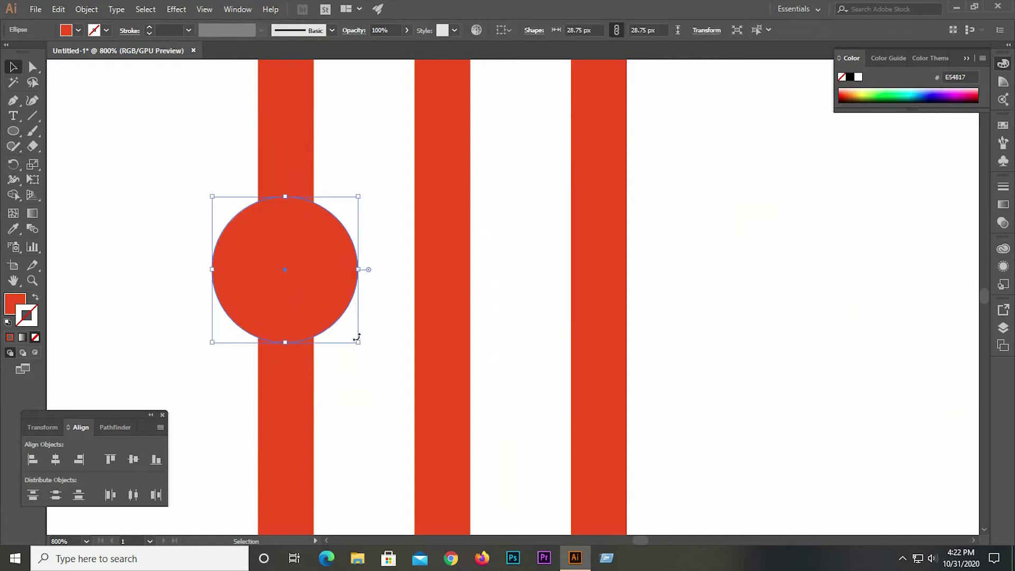
Step: Enlarge the circle on the outer D's left vertical line very slightly
{"action": "left_click_drag", "start_coordinate": [358, 341], "coordinate": [362, 345]}
{"action": "left_click", "coordinate": [355, 369]}
{"action": "scroll", "coordinate": [286, 310], "scroll_direction": "down", "scroll_amount": 3}
{"action": "scroll", "coordinate": [214, 255], "scroll_direction": "down", "scroll_amount": 2}
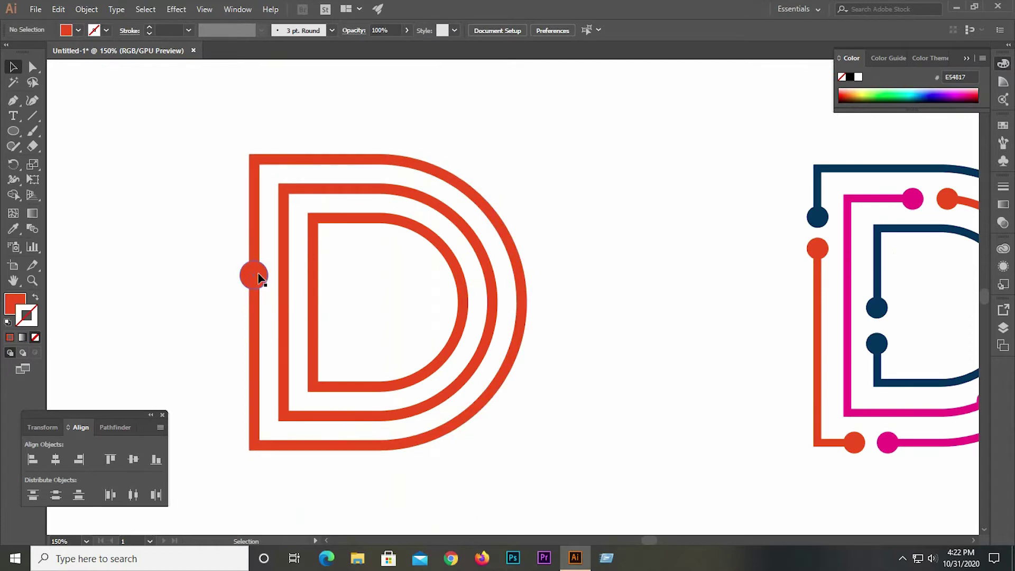
Step: Move the circle up along the outer D's left vertical line and place a copy of it just below
{"action": "left_click_drag", "start_coordinate": [259, 275], "coordinate": [258, 245]}
{"action": "left_click_drag", "start_coordinate": [260, 243], "coordinate": [278, 291]}
{"action": "left_click", "coordinate": [227, 251]}
{"action": "left_click", "coordinate": [231, 280]}
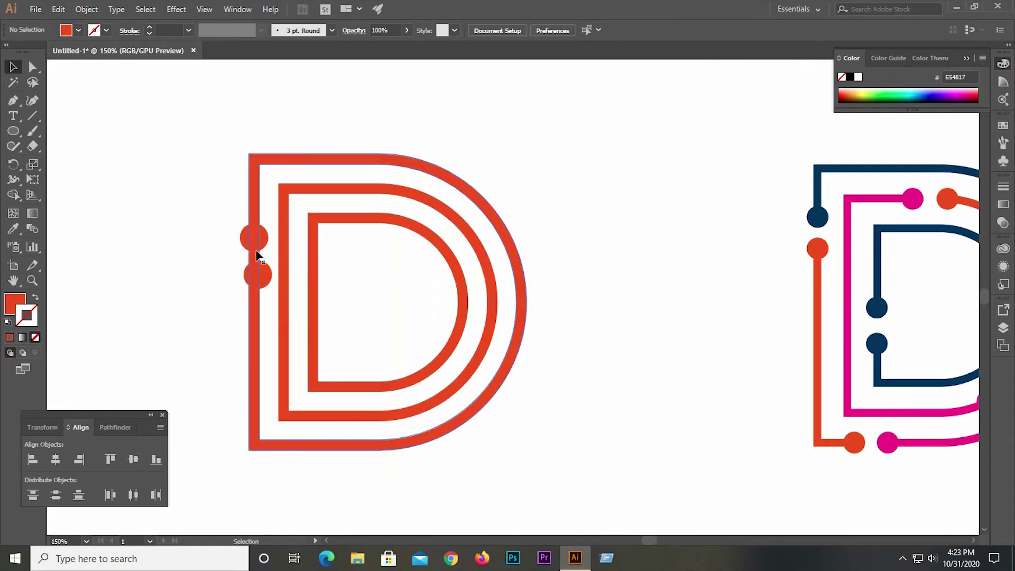
Step: Align the two circles on the outer D's left vertical line to a common horizontal centre and move them further up the line
{"action": "left_click", "coordinate": [261, 245]}
{"action": "left_click", "coordinate": [264, 272], "text": "shift"}
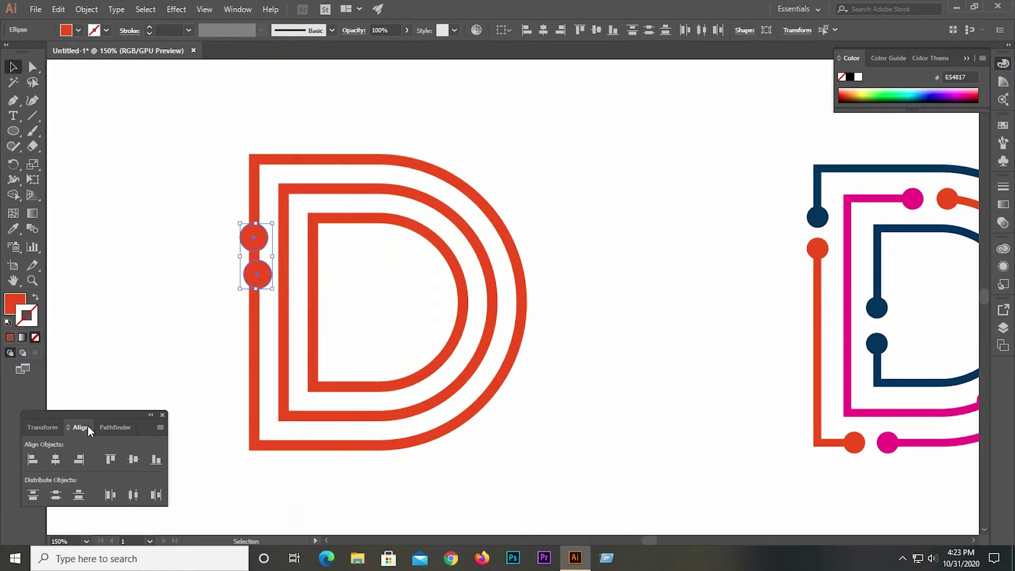
{"action": "left_click", "coordinate": [55, 460]}
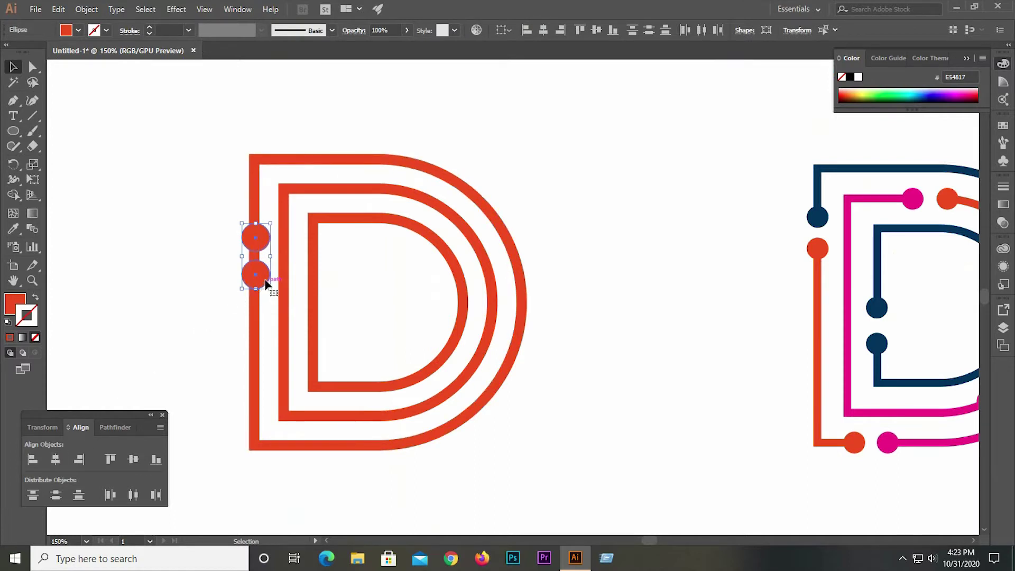
{"action": "left_click_drag", "start_coordinate": [266, 283], "coordinate": [264, 253]}
{"action": "left_click", "coordinate": [198, 297]}
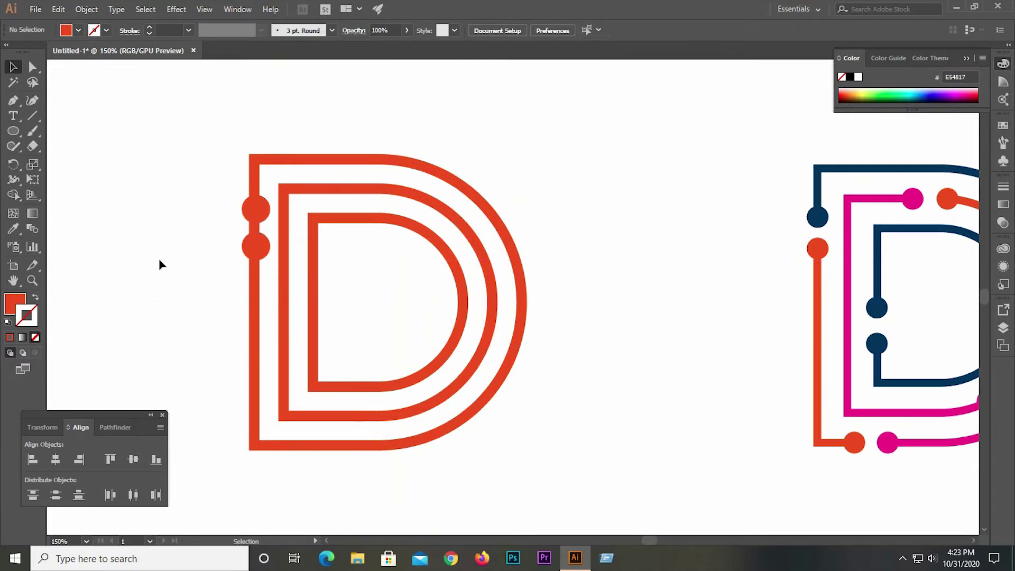
Step: Place a copy of the circle pair, rotated to lie horizontally, near the left end of the outer D's bottom line
{"action": "left_click", "coordinate": [264, 248]}
{"action": "left_click", "coordinate": [263, 216]}
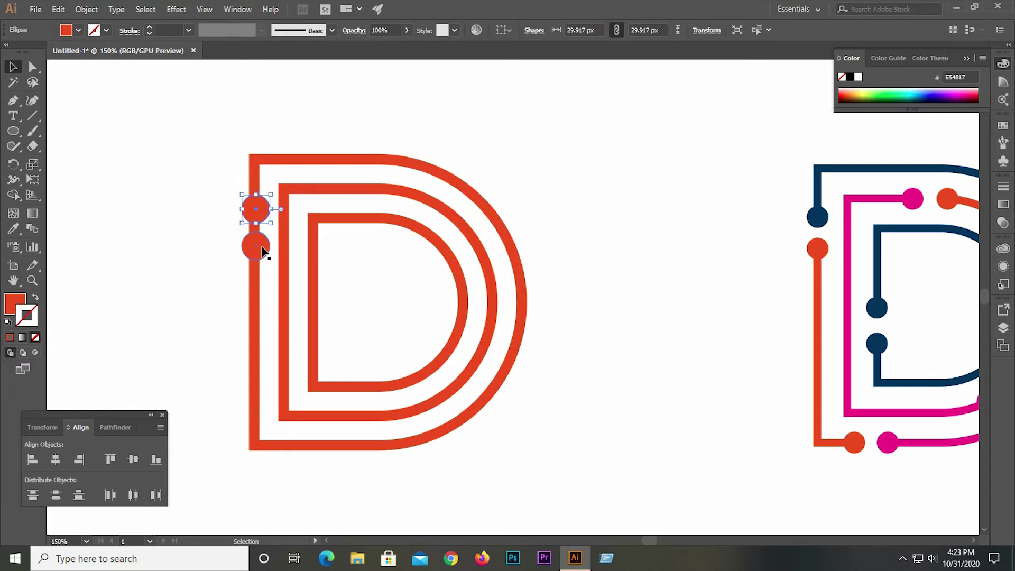
{"action": "left_click", "coordinate": [263, 251], "text": "shift"}
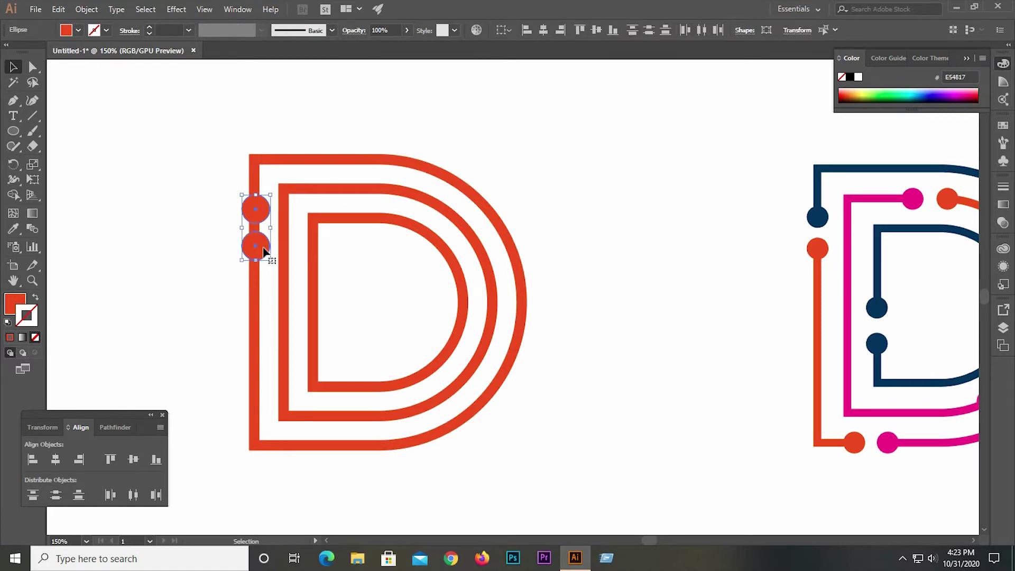
{"action": "mouse_move", "coordinate": [264, 251]}
{"action": "left_mouse_down"}
{"action": "mouse_move", "coordinate": [170, 276]}
{"action": "mouse_move", "coordinate": [181, 283]}
{"action": "mouse_move", "coordinate": [185, 265]}
{"action": "mouse_move", "coordinate": [217, 238]}
{"action": "mouse_move", "coordinate": [390, 440]}
{"action": "mouse_move", "coordinate": [388, 449]}
{"action": "mouse_move", "coordinate": [340, 451]}
{"action": "left_mouse_up"}
{"action": "left_click", "coordinate": [352, 478]}
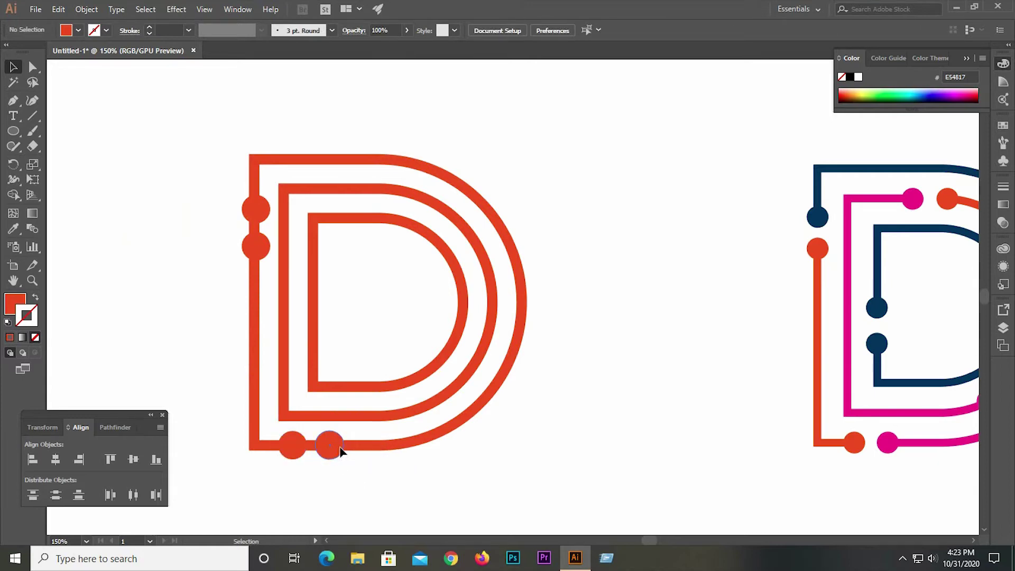
Step: Group the two circles on the outer D's bottom line
{"action": "left_click_drag", "start_coordinate": [341, 452], "coordinate": [389, 438]}
{"action": "key", "text": "ctrl+z"}
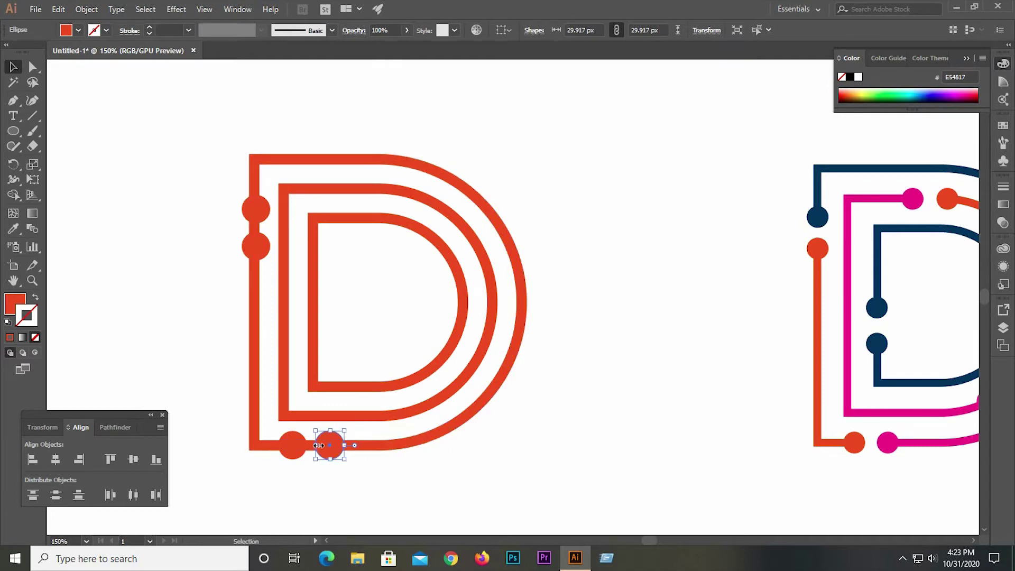
{"action": "left_click", "coordinate": [296, 457], "text": "shift"}
{"action": "right_click", "coordinate": [330, 458]}
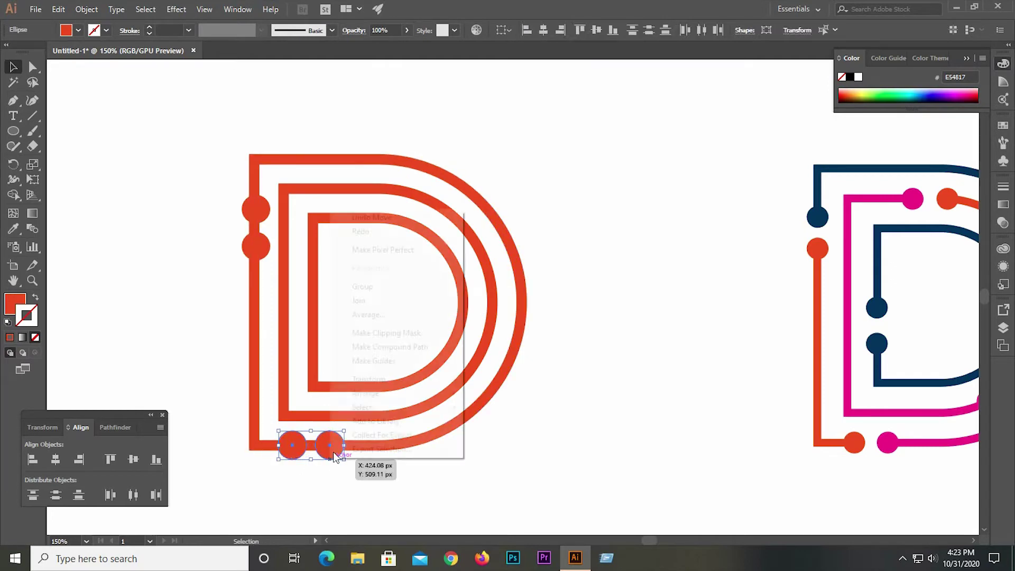
{"action": "left_click", "coordinate": [383, 288]}
{"action": "left_click", "coordinate": [406, 466]}
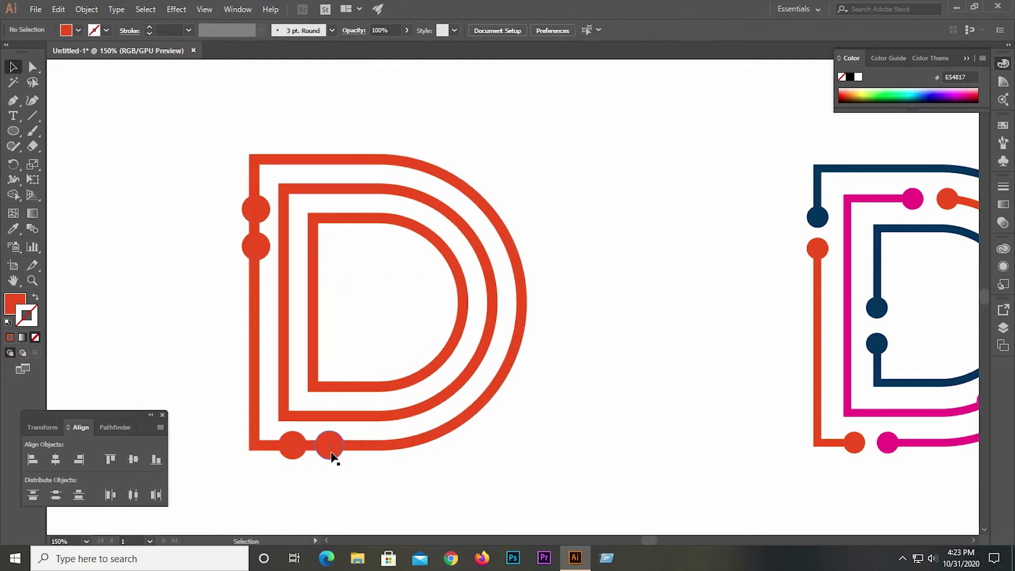
Step: Copy the grouped circle pair onto the middle D's top line and tilt it slightly to follow the start of the curve
{"action": "mouse_move", "coordinate": [332, 453]}
{"action": "left_mouse_down"}
{"action": "mouse_move", "coordinate": [587, 354]}
{"action": "mouse_move", "coordinate": [543, 152]}
{"action": "mouse_move", "coordinate": [559, 133]}
{"action": "mouse_move", "coordinate": [500, 175]}
{"action": "mouse_move", "coordinate": [421, 196]}
{"action": "mouse_move", "coordinate": [399, 186]}
{"action": "mouse_move", "coordinate": [401, 197]}
{"action": "left_mouse_up"}
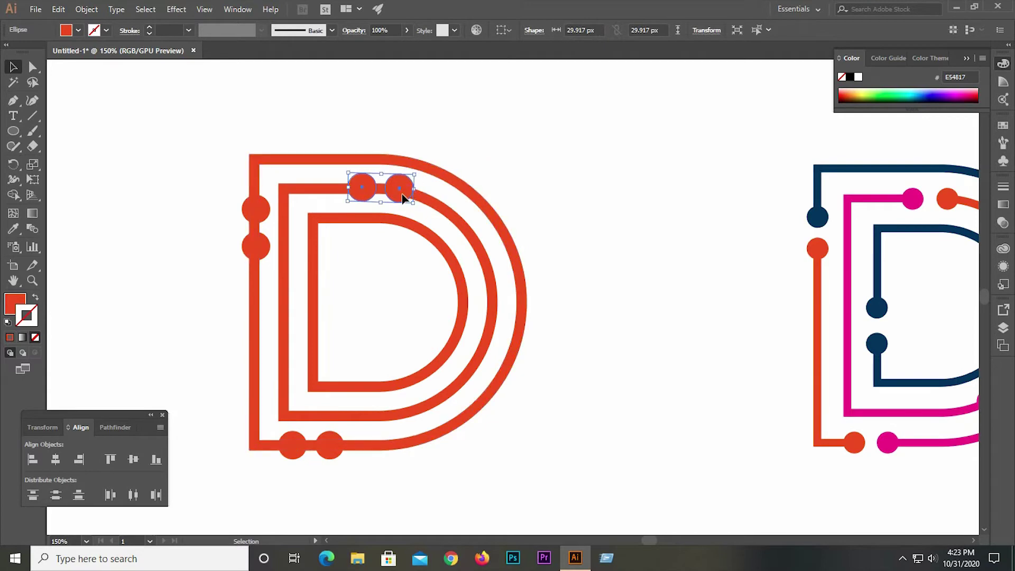
{"action": "scroll", "coordinate": [410, 197], "scroll_direction": "up", "scroll_amount": 2}
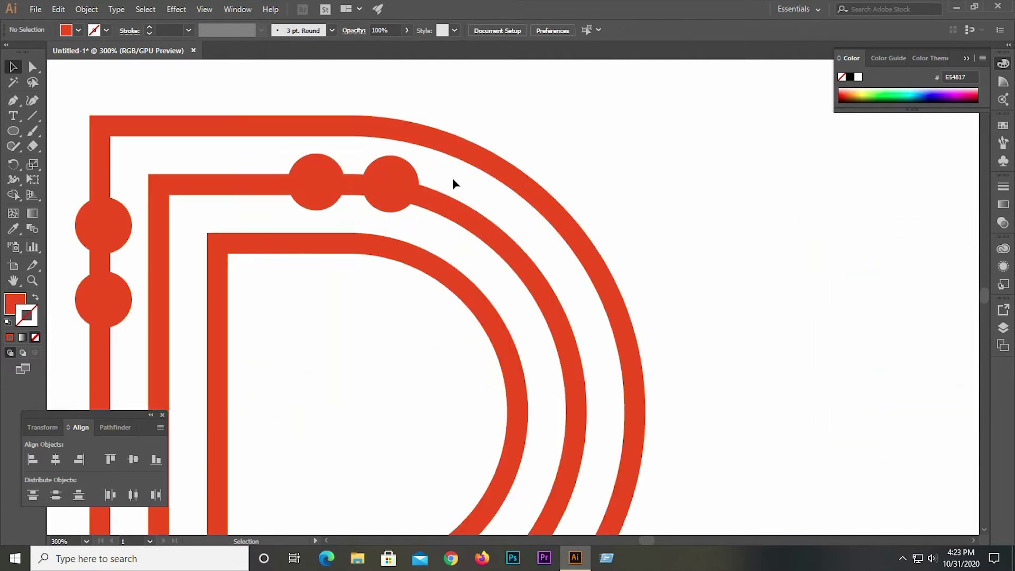
{"action": "scroll", "coordinate": [385, 185], "scroll_direction": "up", "scroll_amount": 3}
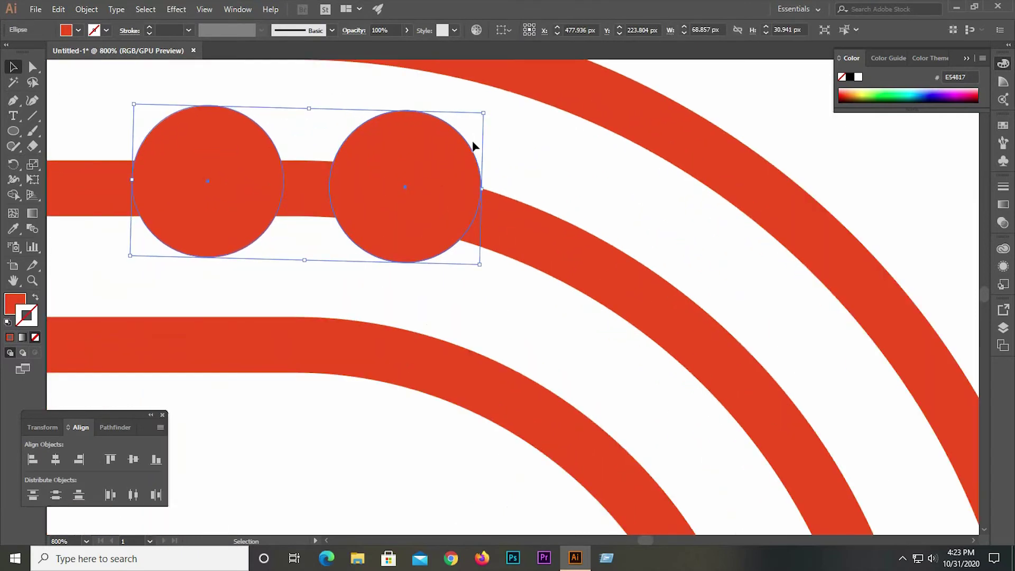
{"action": "left_click_drag", "start_coordinate": [487, 105], "coordinate": [491, 111]}
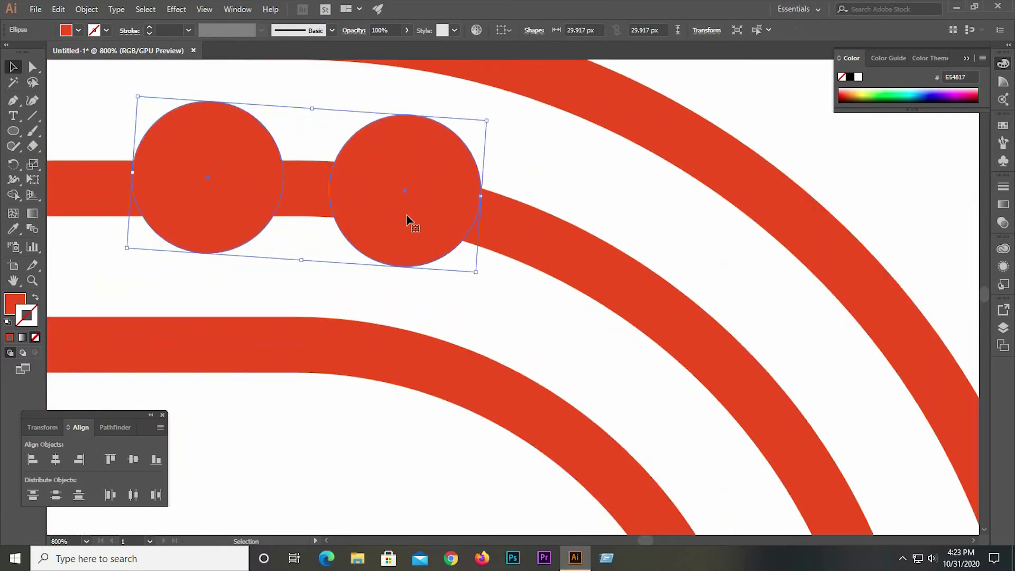
{"action": "left_click_drag", "start_coordinate": [411, 219], "coordinate": [408, 220]}
{"action": "scroll", "coordinate": [408, 220], "scroll_direction": "down", "scroll_amount": 4}
{"action": "left_click", "coordinate": [563, 181]}
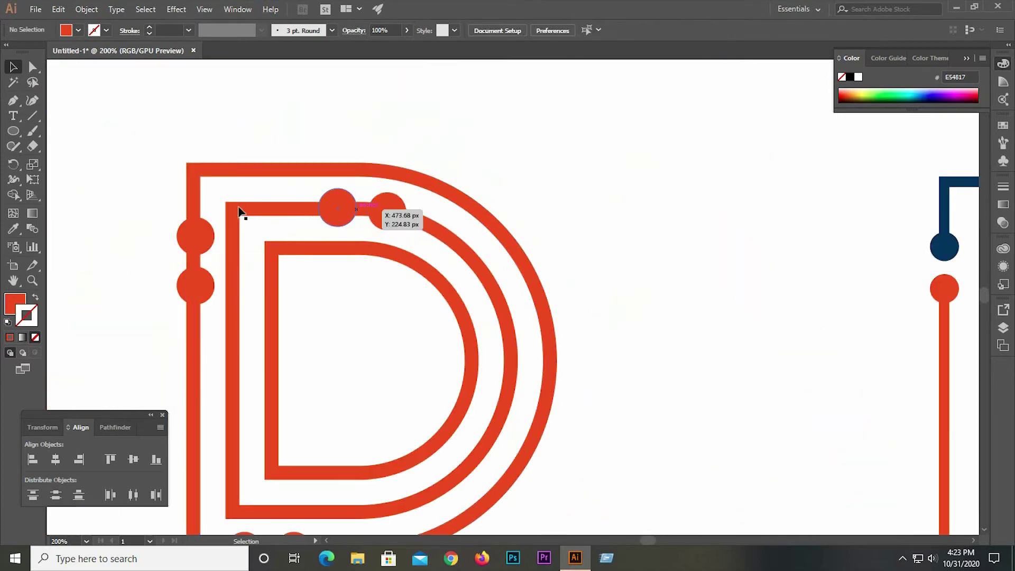
Step: Place a copy of the bottom circle pair, rotated to stand vertically, on the inner D's left vertical line
{"action": "scroll", "coordinate": [243, 212], "scroll_direction": "down", "scroll_amount": 1}
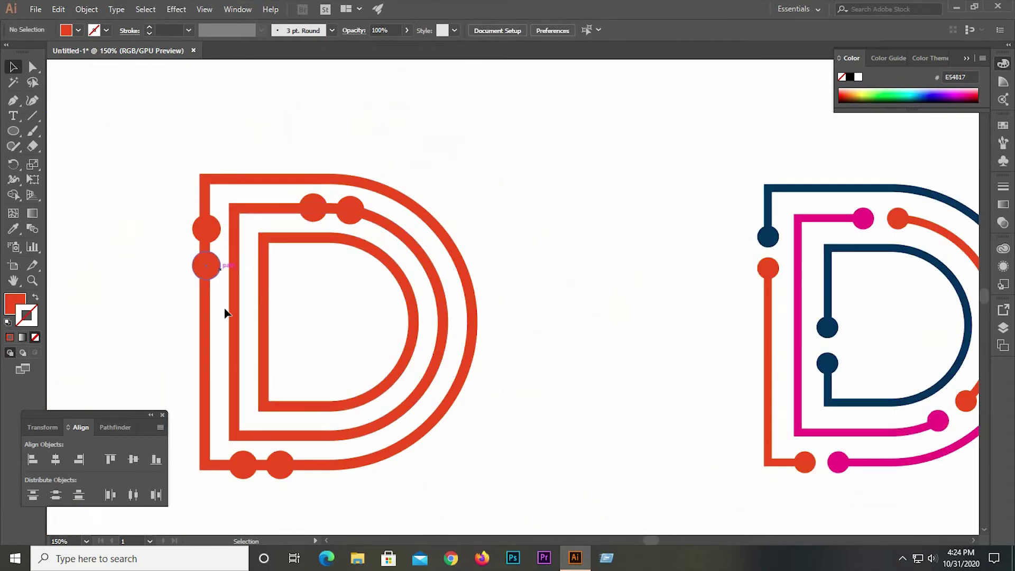
{"action": "left_click_drag", "start_coordinate": [239, 461], "coordinate": [298, 390]}
{"action": "key", "text": "ctrl+z"}
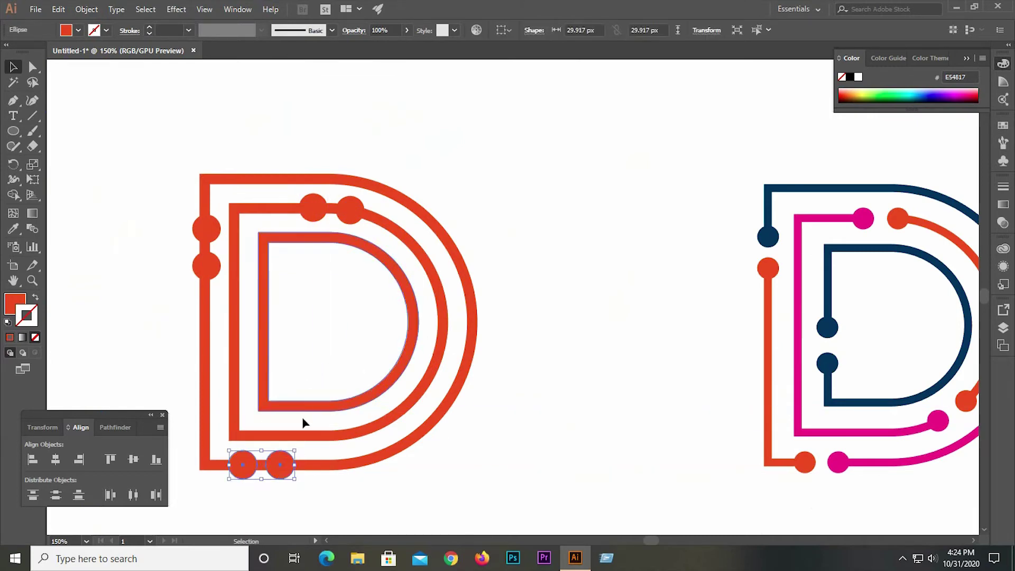
{"action": "mouse_move", "coordinate": [286, 465]}
{"action": "left_mouse_down"}
{"action": "mouse_move", "coordinate": [303, 352]}
{"action": "mouse_move", "coordinate": [340, 328]}
{"action": "mouse_move", "coordinate": [320, 368]}
{"action": "mouse_move", "coordinate": [289, 355]}
{"action": "mouse_move", "coordinate": [263, 364]}
{"action": "left_mouse_up"}
{"action": "left_click", "coordinate": [324, 337]}
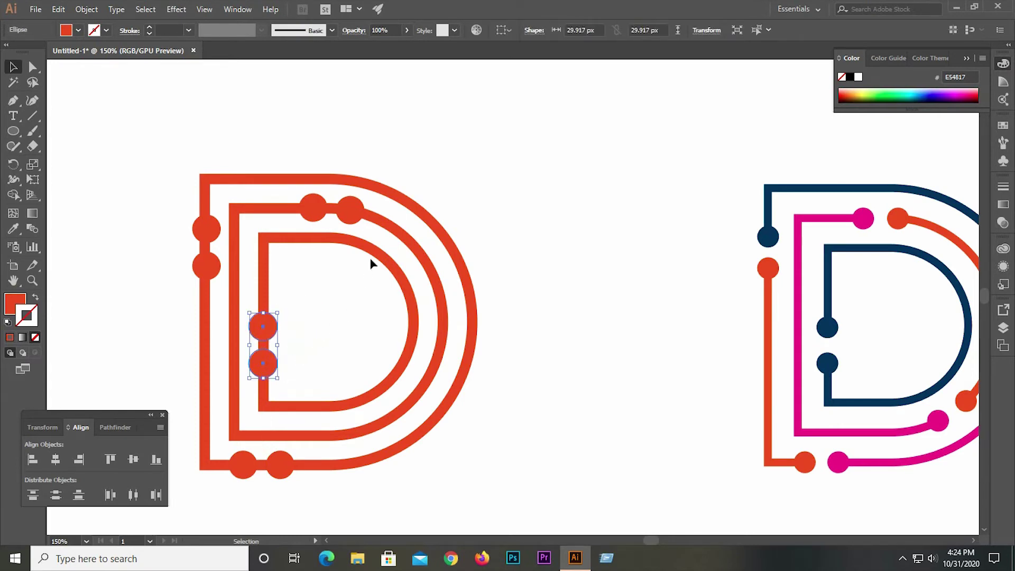
Step: Nudge the circle pair slightly upward along the inner D's left vertical line
{"action": "key", "text": "Up"}
{"action": "key", "text": "Up"}
{"action": "key", "text": "Up"}
{"action": "key", "text": "Up"}
{"action": "key", "text": "Up"}
{"action": "key", "text": "Up"}
{"action": "key", "text": "Up"}
{"action": "key", "text": "Up"}
{"action": "key", "text": "Up"}
{"action": "key", "text": "Up"}
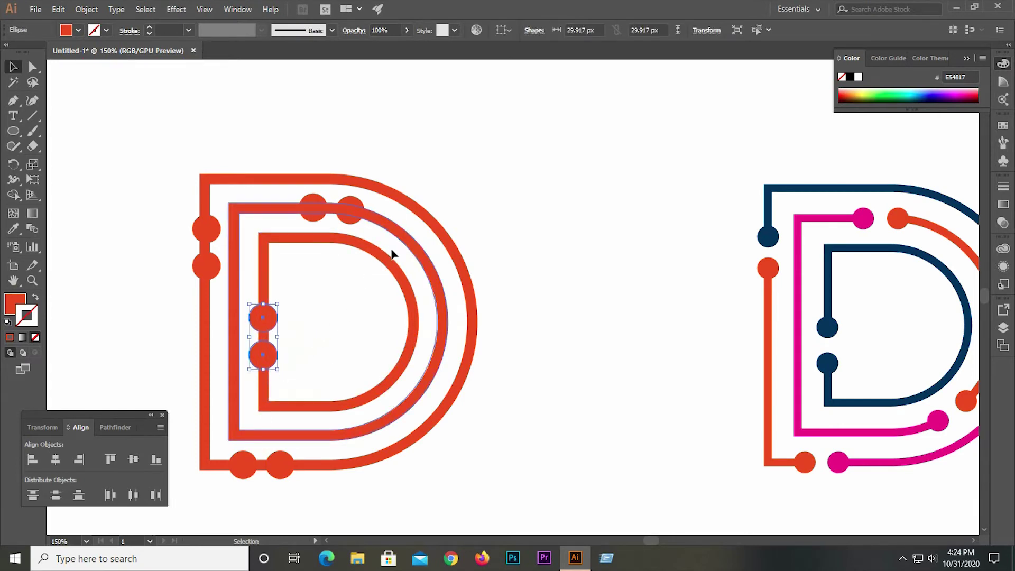
{"action": "left_click", "coordinate": [362, 323]}
Step: Copy the inner D's circle pair, rotate the copy diagonally, and fit it onto the middle D's lower-right curve
{"action": "scroll", "coordinate": [174, 342], "scroll_direction": "down", "scroll_amount": 1}
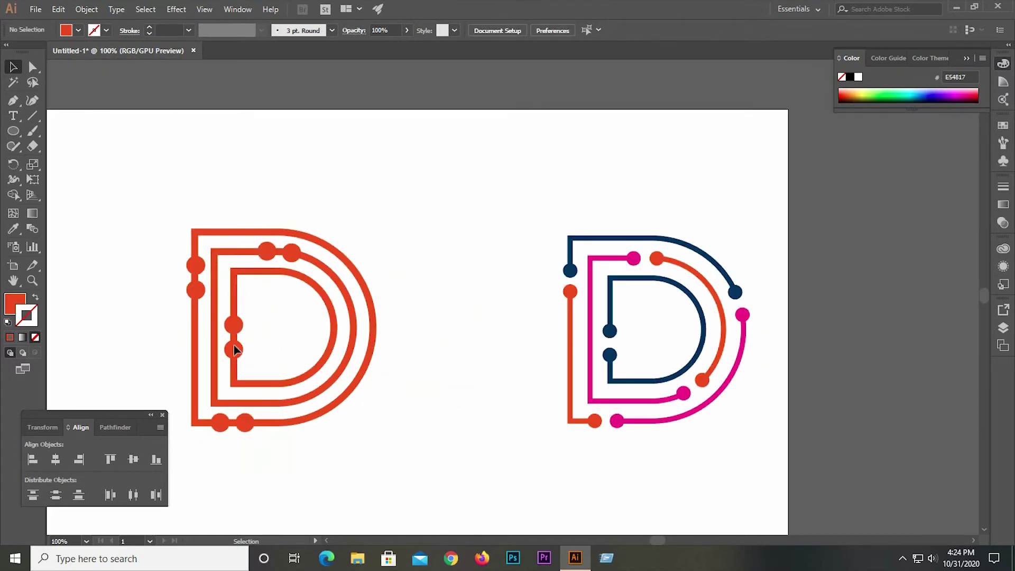
{"action": "left_click_drag", "start_coordinate": [238, 354], "coordinate": [470, 344]}
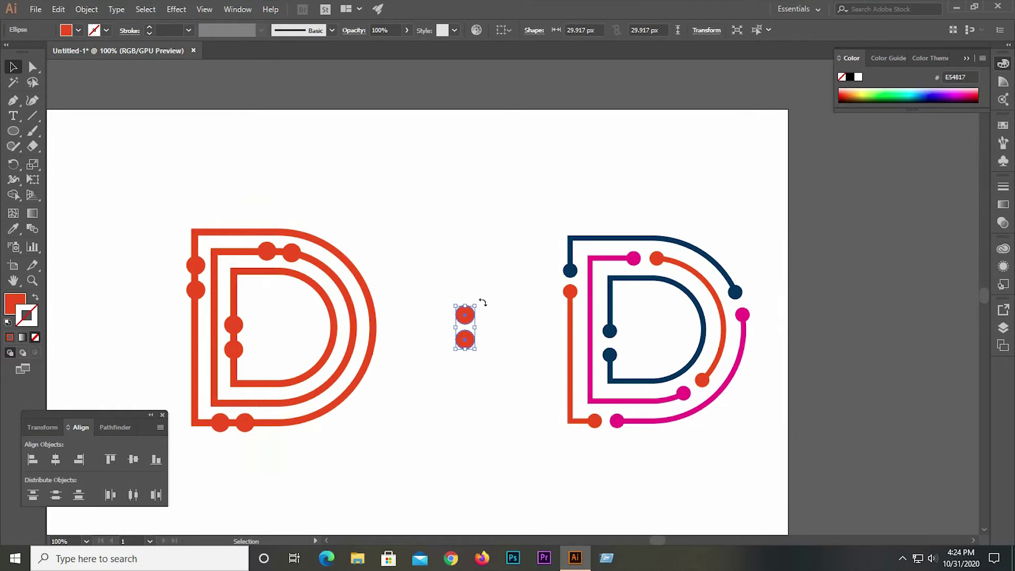
{"action": "left_click_drag", "start_coordinate": [483, 302], "coordinate": [446, 356]}
{"action": "scroll", "coordinate": [326, 364], "scroll_direction": "up", "scroll_amount": 1}
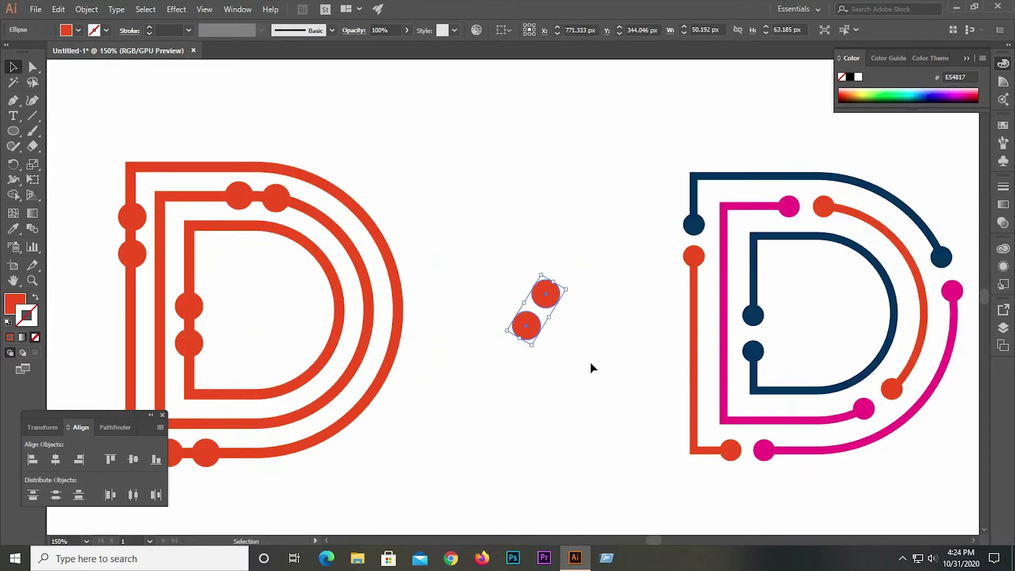
{"action": "left_click_drag", "start_coordinate": [535, 334], "coordinate": [311, 417]}
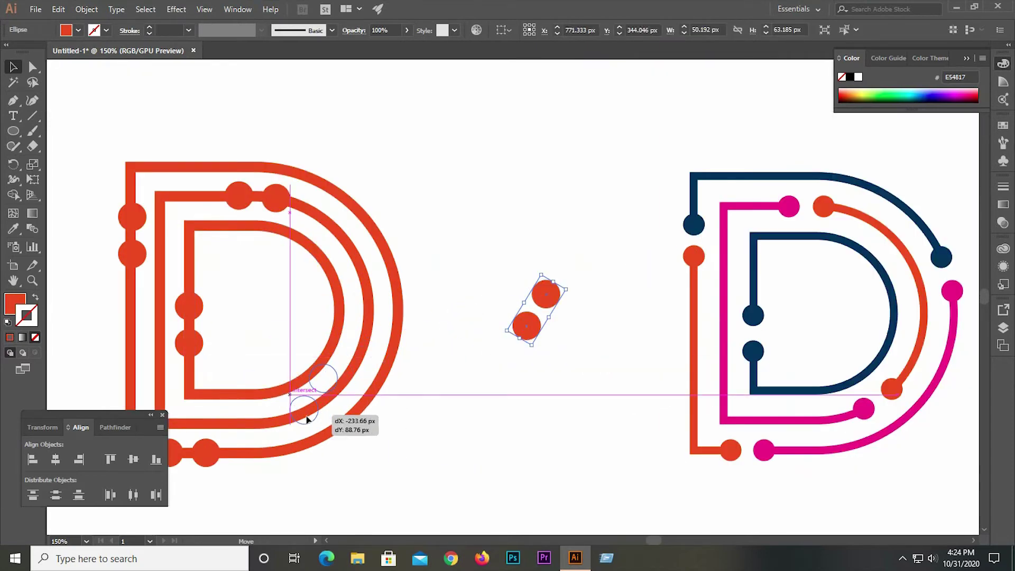
{"action": "scroll", "coordinate": [278, 414], "scroll_direction": "up", "scroll_amount": 2}
{"action": "left_click_drag", "start_coordinate": [397, 346], "coordinate": [463, 377]}
{"action": "left_click", "coordinate": [607, 369]}
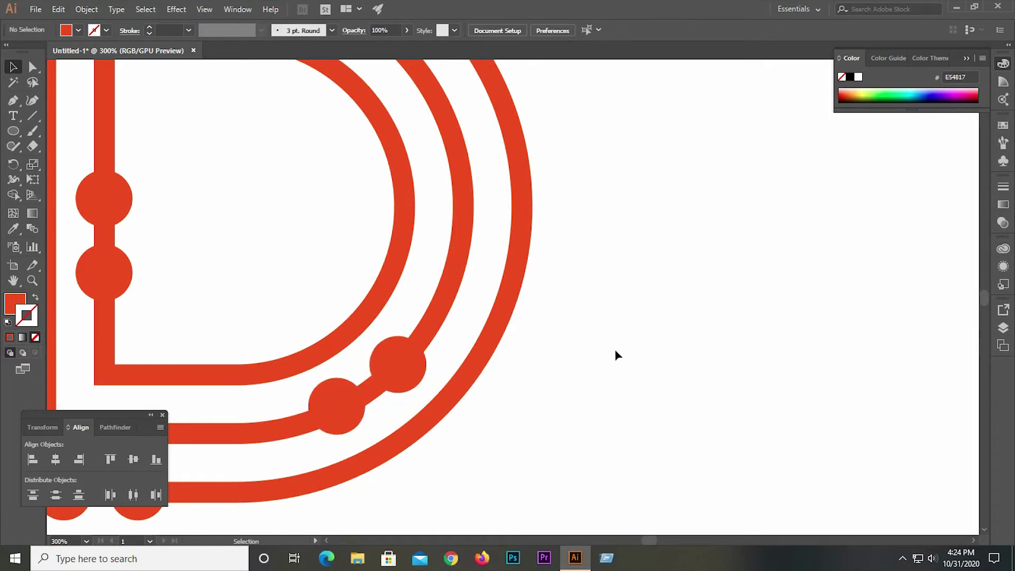
Step: Move the inner D's circle pair onto the outer D's upper-right curve and rotate it to follow the line
{"action": "scroll", "coordinate": [615, 350], "scroll_direction": "down", "scroll_amount": 2}
{"action": "scroll", "coordinate": [367, 300], "scroll_direction": "down", "scroll_amount": 1}
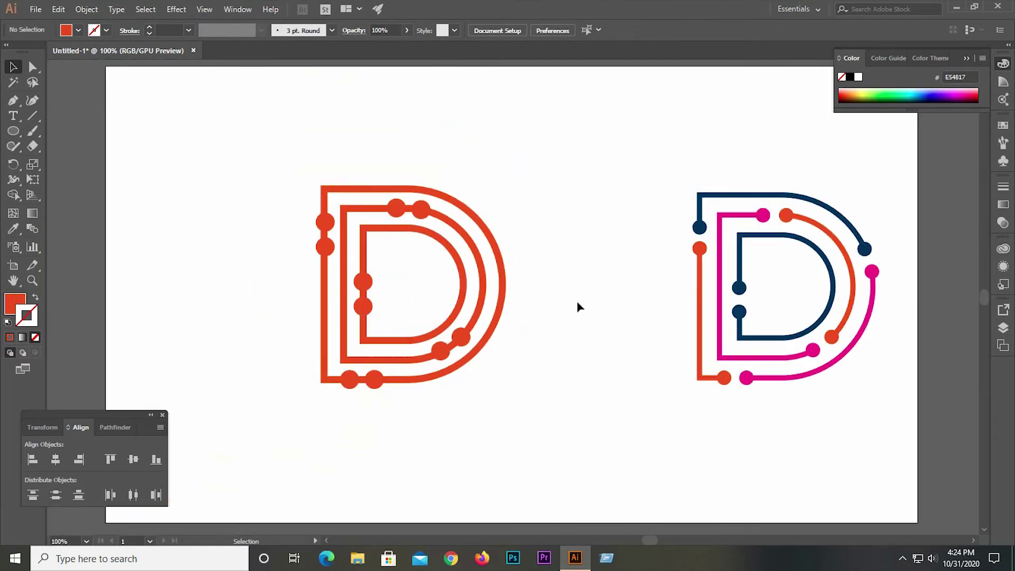
{"action": "left_click_drag", "start_coordinate": [369, 288], "coordinate": [461, 259]}
{"action": "scroll", "coordinate": [553, 265], "scroll_direction": "up", "scroll_amount": 1}
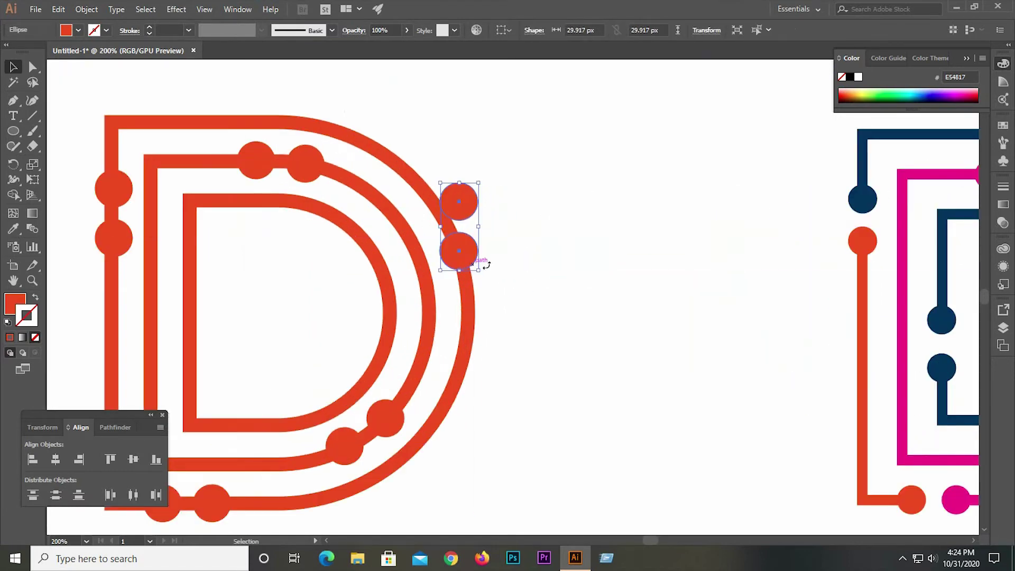
{"action": "left_click_drag", "start_coordinate": [484, 183], "coordinate": [458, 177]}
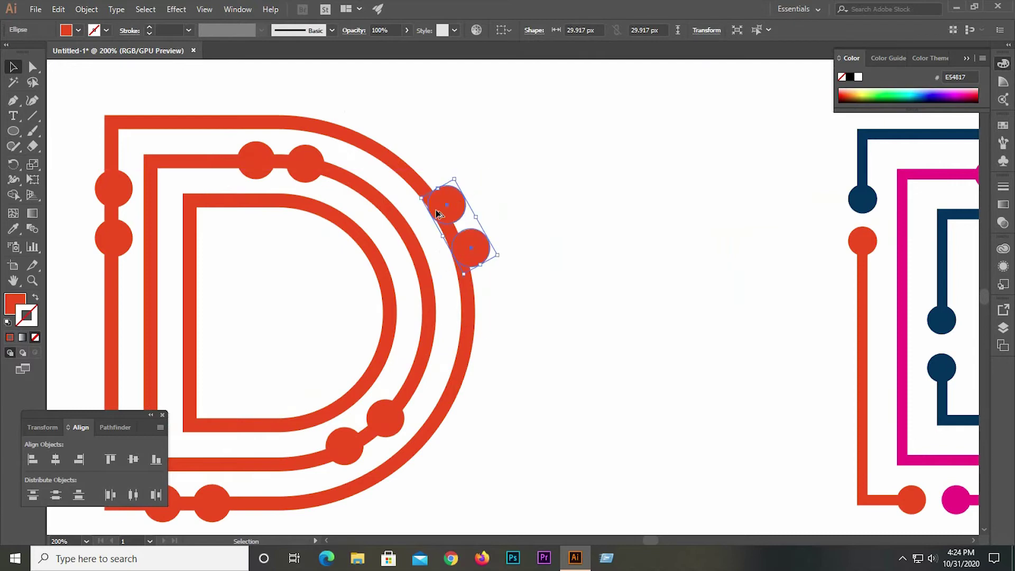
{"action": "scroll", "coordinate": [523, 301], "scroll_direction": "up", "scroll_amount": 3}
{"action": "left_click_drag", "start_coordinate": [523, 323], "coordinate": [488, 312]}
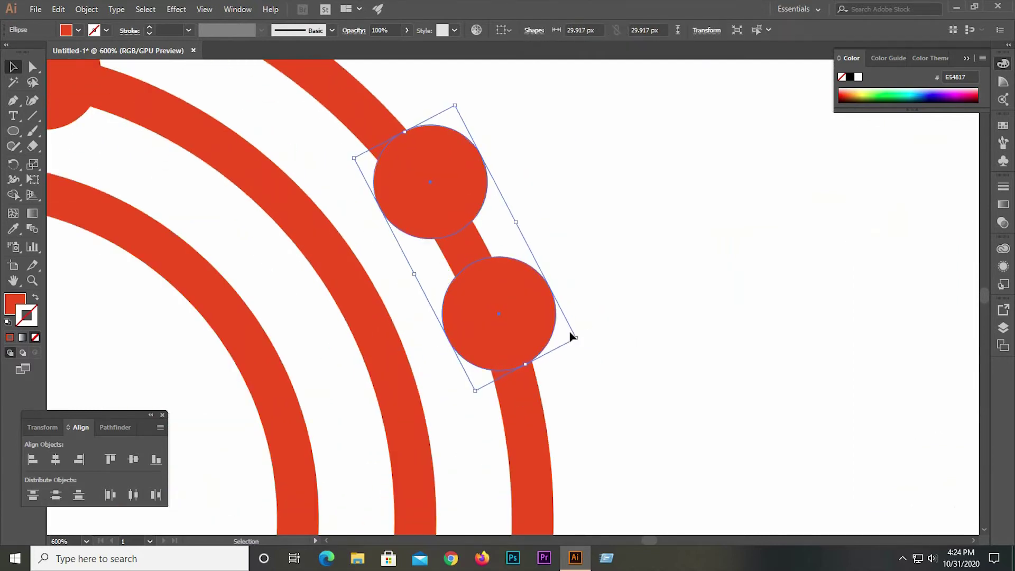
{"action": "left_click_drag", "start_coordinate": [537, 333], "coordinate": [534, 340]}
{"action": "left_click", "coordinate": [608, 321]}
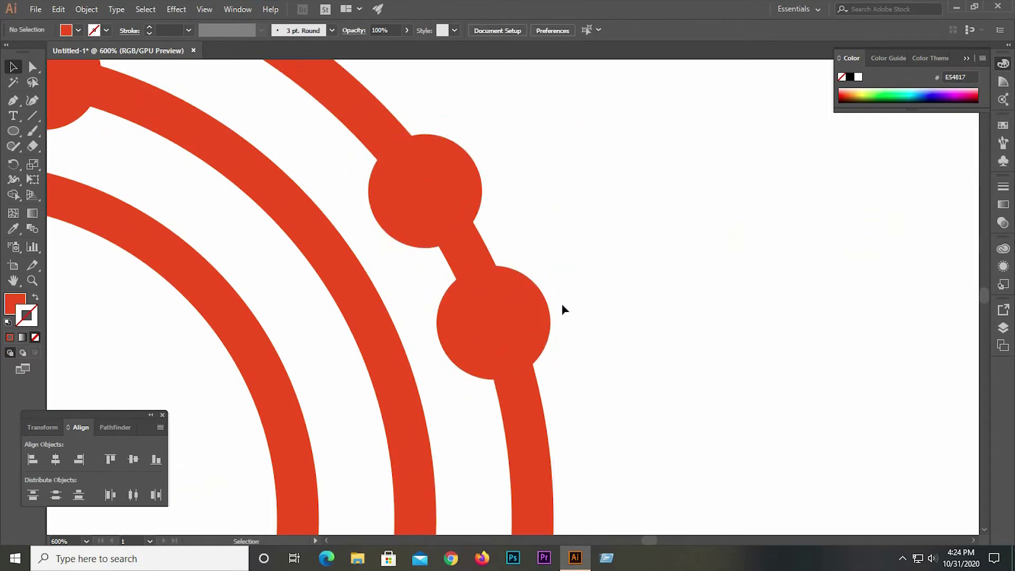
Step: Nudge the circle pair on the middle D's top line slightly left and reduce its tilt to match the line
{"action": "key", "text": "ctrl+1"}
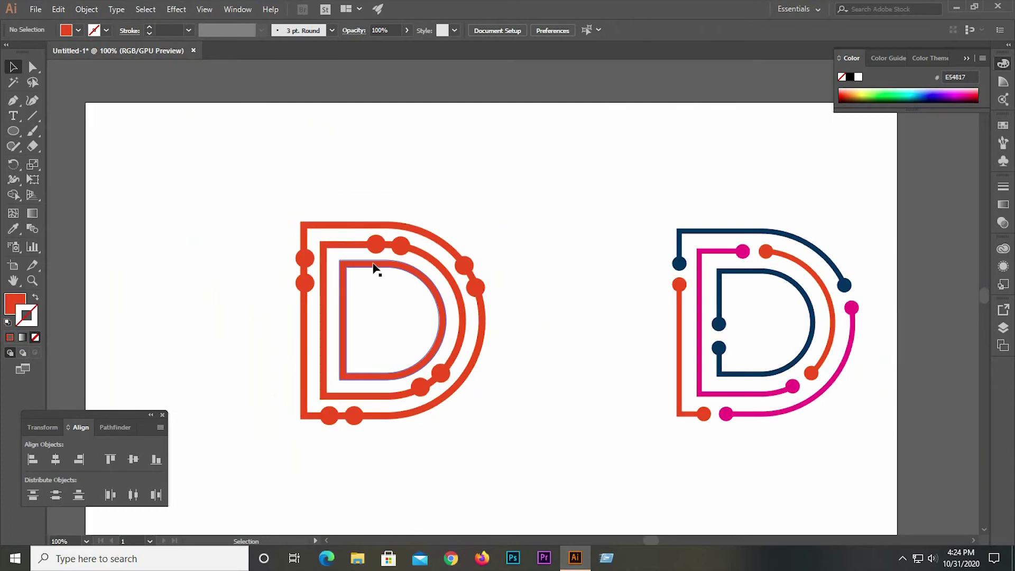
{"action": "scroll", "coordinate": [379, 259], "scroll_direction": "down", "scroll_amount": 1}
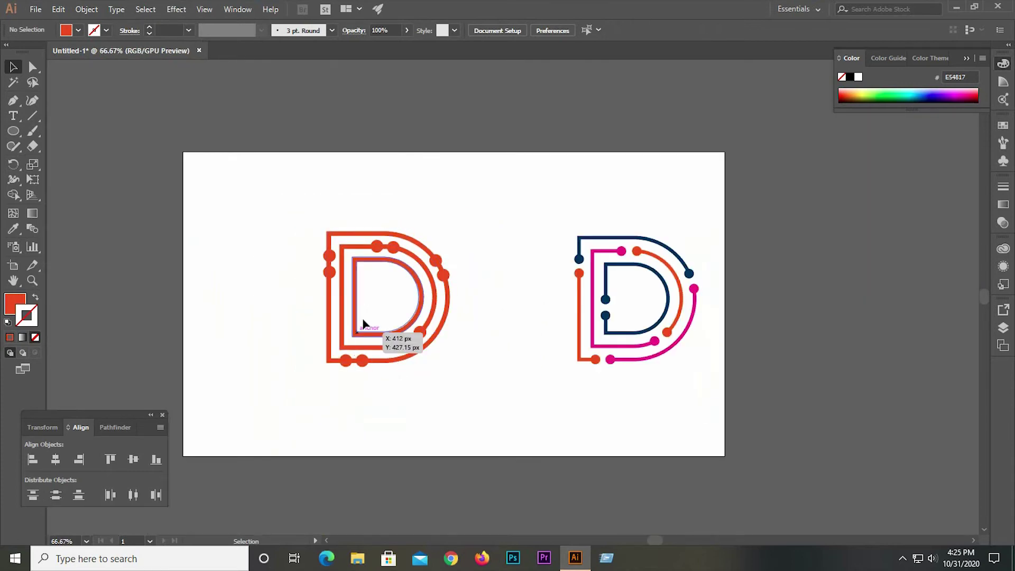
{"action": "scroll", "coordinate": [375, 247], "scroll_direction": "up", "scroll_amount": 5}
{"action": "left_click", "coordinate": [390, 264]}
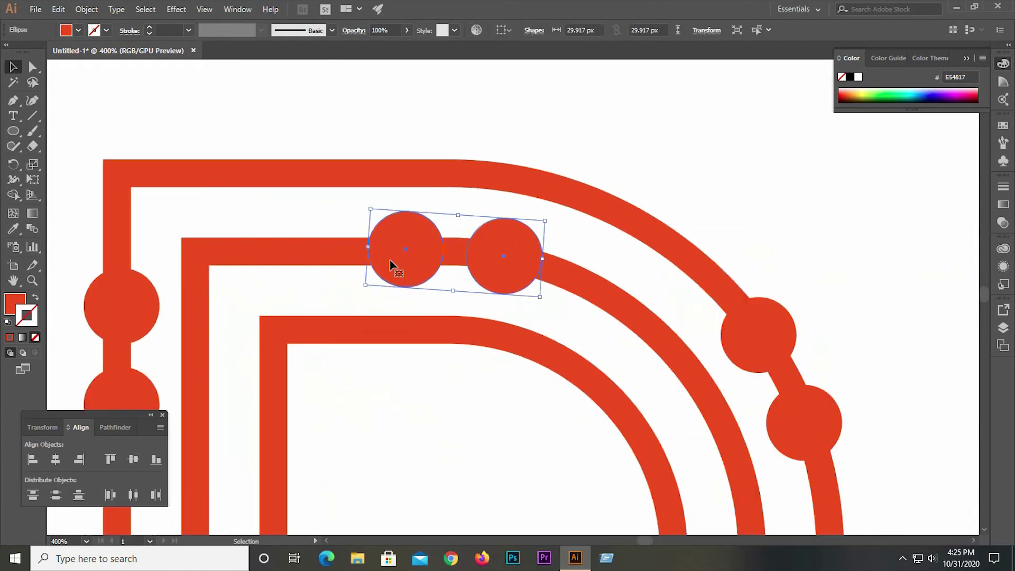
{"action": "key", "text": "Left"}
{"action": "key", "text": "Left"}
{"action": "key", "text": "Left"}
{"action": "key", "text": "Left"}
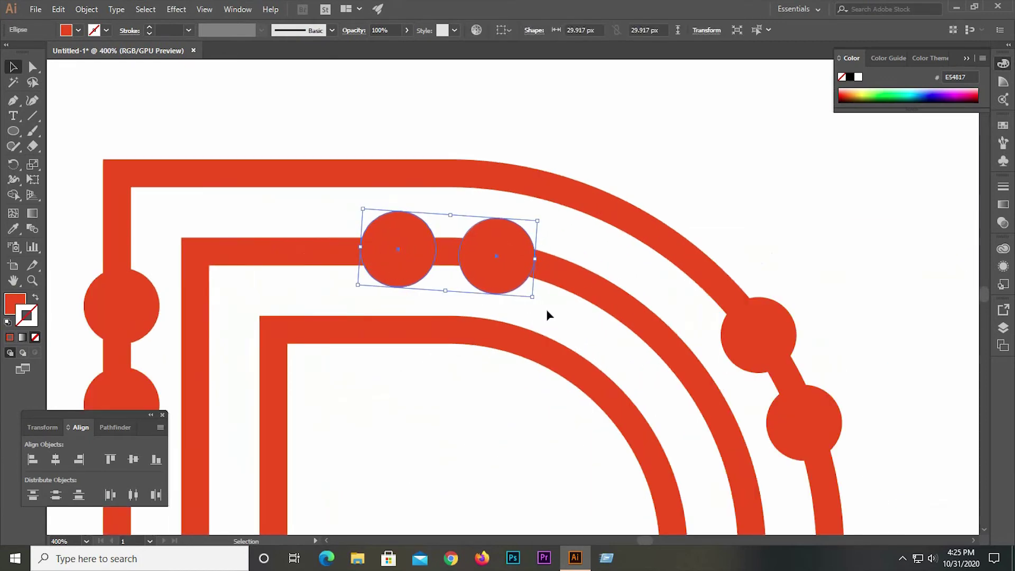
{"action": "left_click_drag", "start_coordinate": [536, 299], "coordinate": [544, 296]}
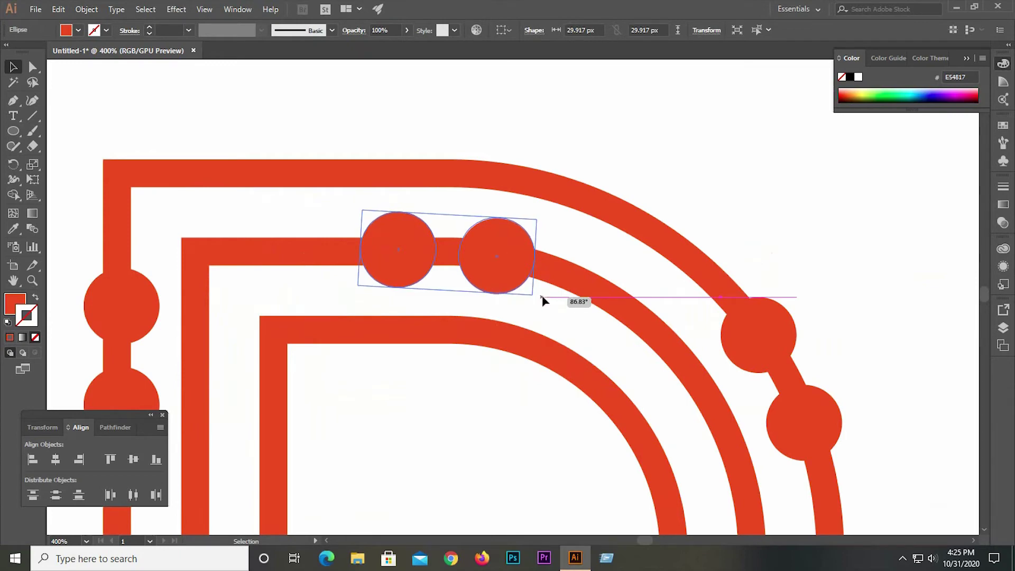
{"action": "left_click", "coordinate": [645, 152]}
Step: Place a copy of the vertical circle pair on the inner D's left vertical line
{"action": "key", "text": "ctrl+1"}
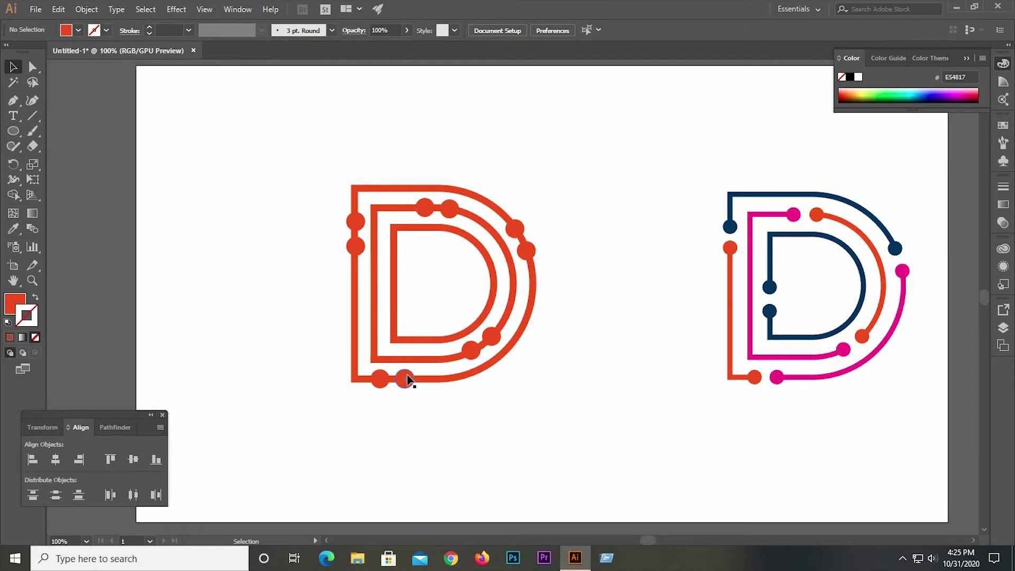
{"action": "left_click_drag", "start_coordinate": [362, 254], "coordinate": [403, 290]}
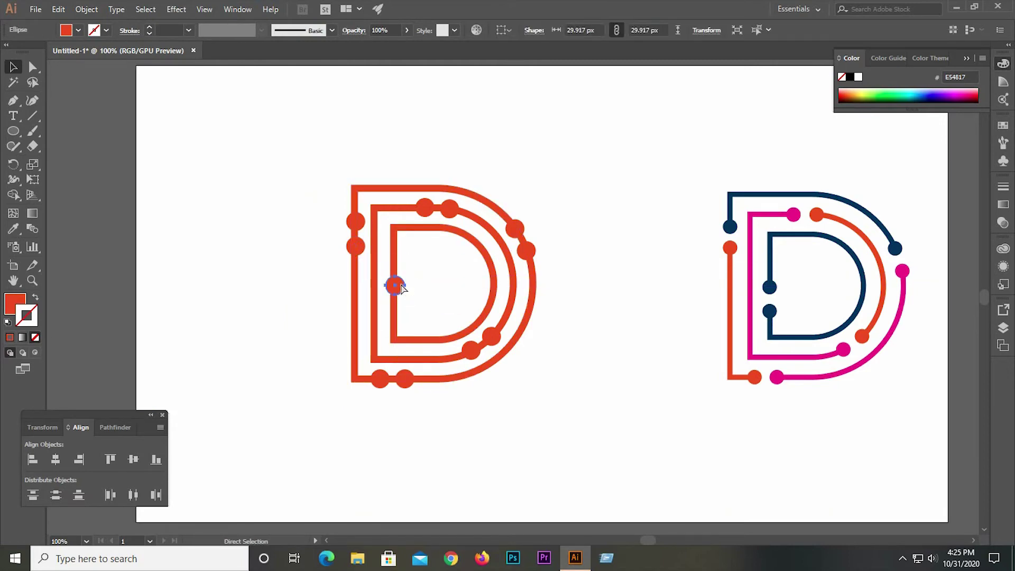
{"action": "key", "text": "ctrl+z"}
{"action": "left_click_drag", "start_coordinate": [379, 383], "coordinate": [410, 315]}
{"action": "scroll", "coordinate": [390, 320], "scroll_direction": "up", "scroll_amount": 3}
{"action": "left_click", "coordinate": [485, 279]}
{"action": "key", "text": "ctrl+0"}
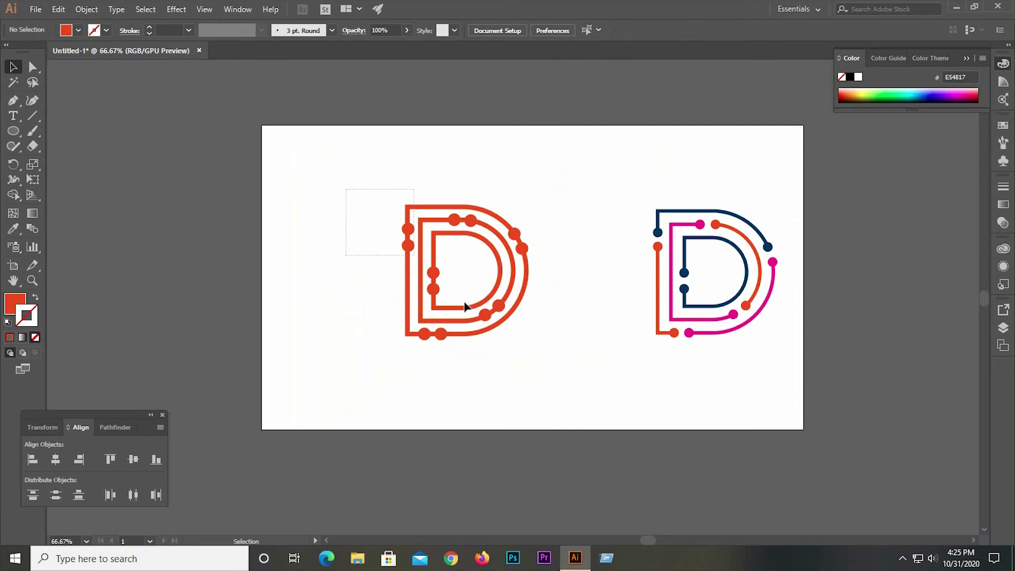
Step: Select all the red D's outlines and circles and remove the line segment between the outer D's left circle pair with Shape Builder
{"action": "left_click_drag", "start_coordinate": [465, 306], "coordinate": [534, 390]}
{"action": "scroll", "coordinate": [467, 328], "scroll_direction": "up", "scroll_amount": 2}
{"action": "scroll", "coordinate": [483, 324], "scroll_direction": "up", "scroll_amount": 2}
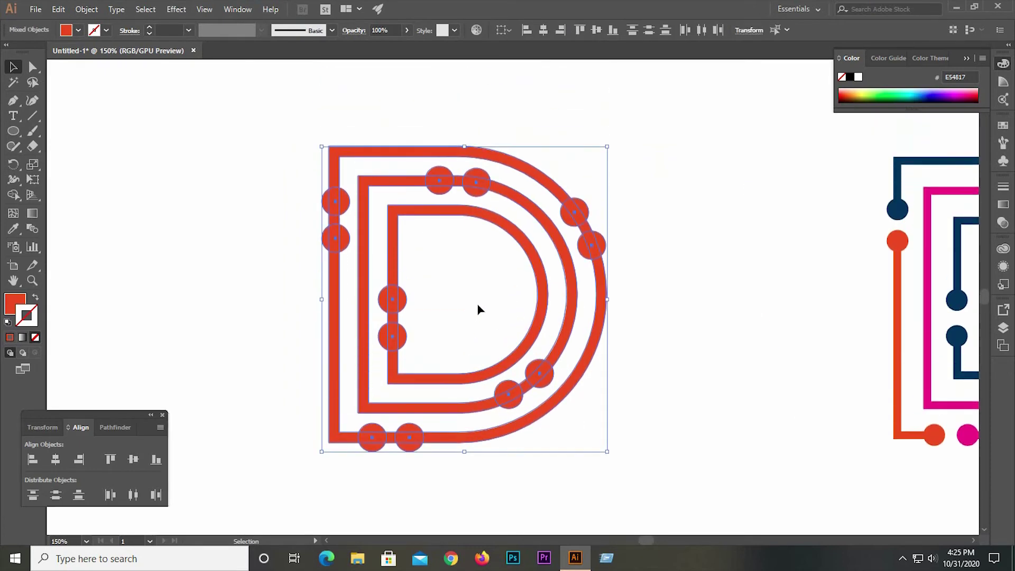
{"action": "scroll", "coordinate": [474, 315], "scroll_direction": "down", "scroll_amount": 1}
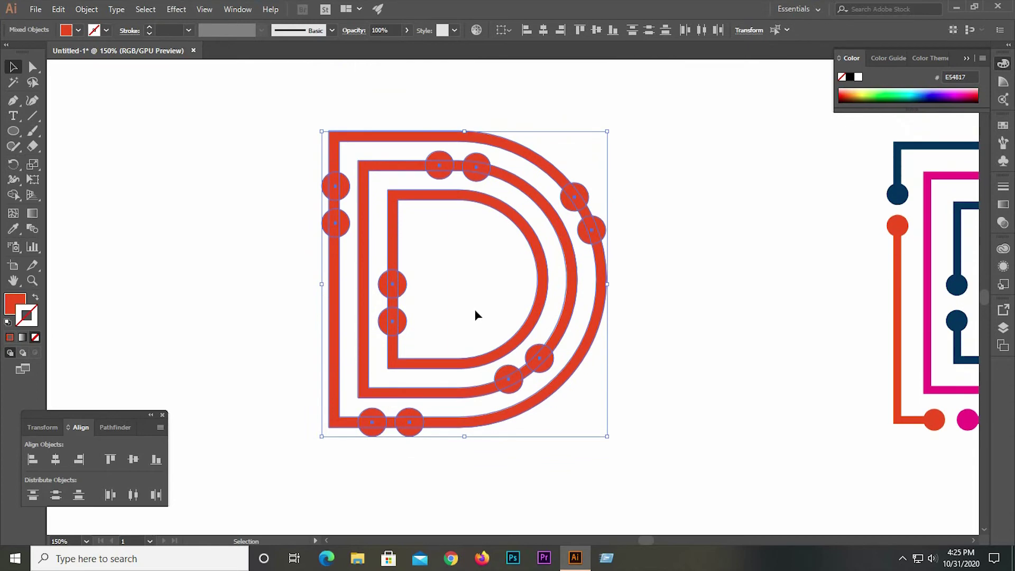
{"action": "left_click", "coordinate": [14, 196]}
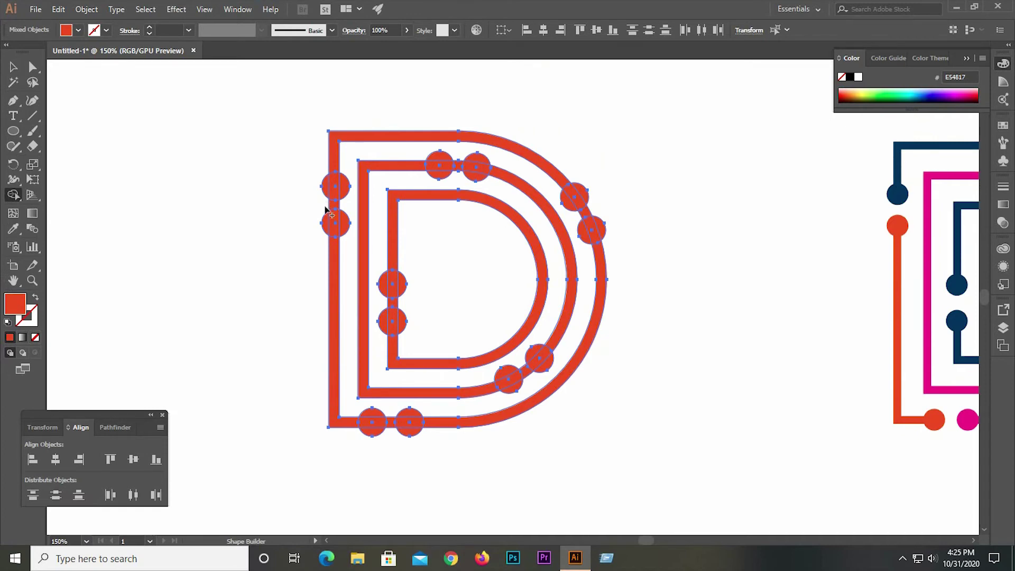
{"action": "left_click", "coordinate": [334, 217], "text": "alt"}
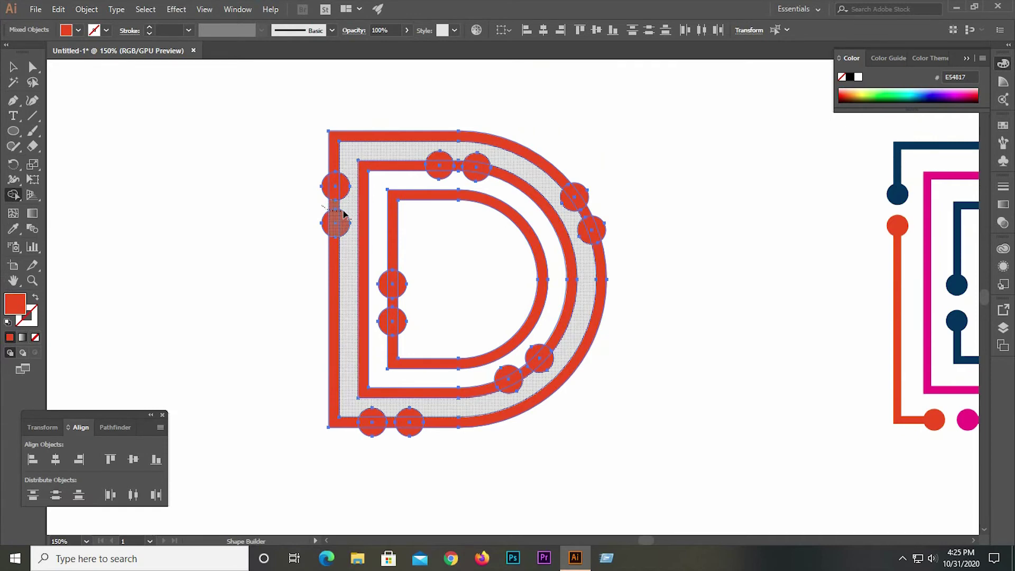
{"action": "key", "text": "ctrl+z"}
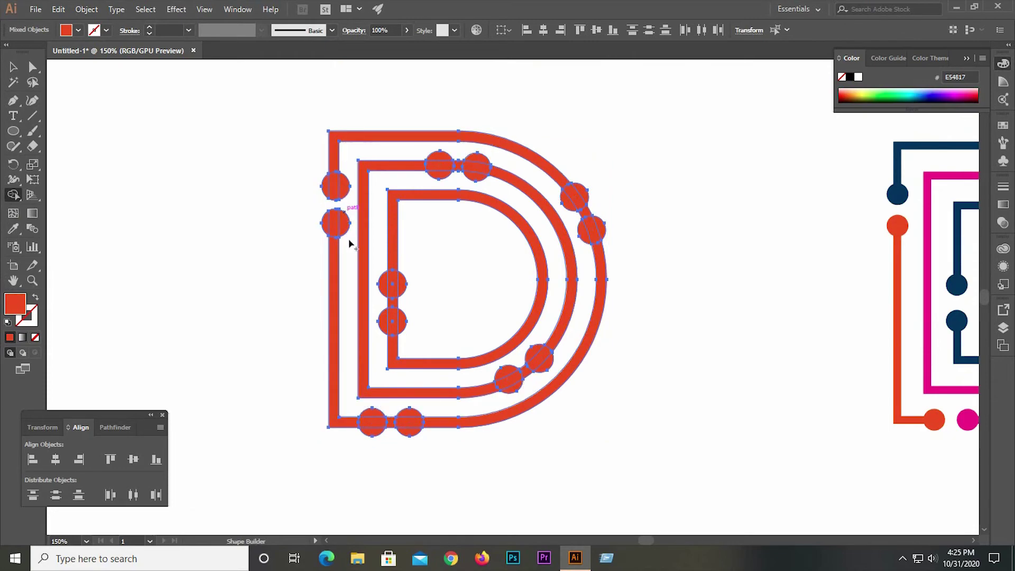
Step: Remove the line segments between the circle pairs on the inner D's left line, middle D's lower-right curve and outer D's upper-right curve
{"action": "scroll", "coordinate": [380, 295], "scroll_direction": "up", "scroll_amount": 2}
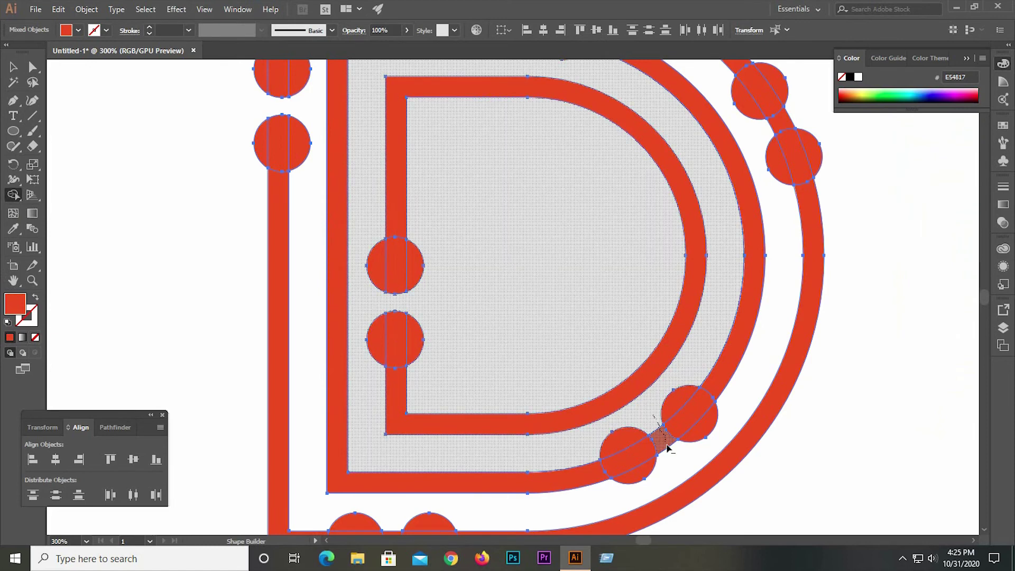
{"action": "left_click_drag", "start_coordinate": [660, 417], "coordinate": [653, 415]}
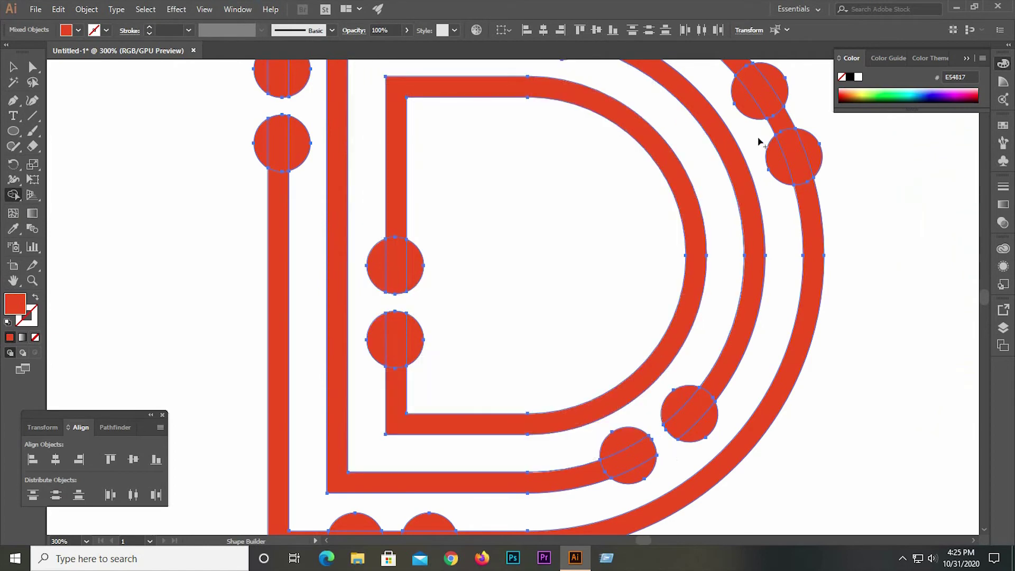
{"action": "left_click", "coordinate": [790, 119], "text": "alt"}
Step: Remove the line segments between the circle pairs on the middle D's top line and the outer D's bottom line, and deselect the artwork
{"action": "scroll", "coordinate": [617, 329], "scroll_direction": "down", "scroll_amount": 1}
{"action": "scroll", "coordinate": [555, 114], "scroll_direction": "up", "scroll_amount": 1}
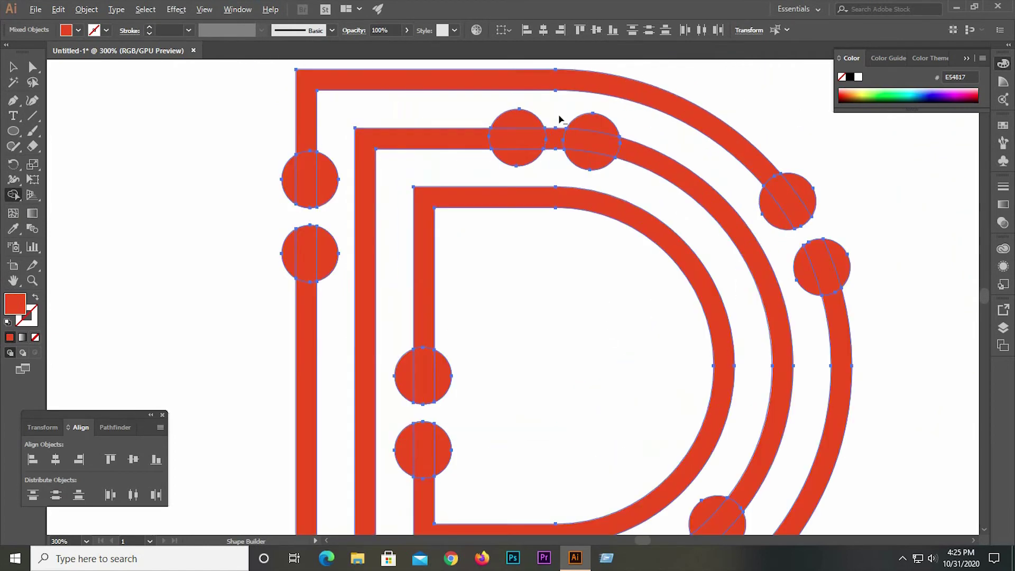
{"action": "left_click", "coordinate": [554, 146], "text": "alt"}
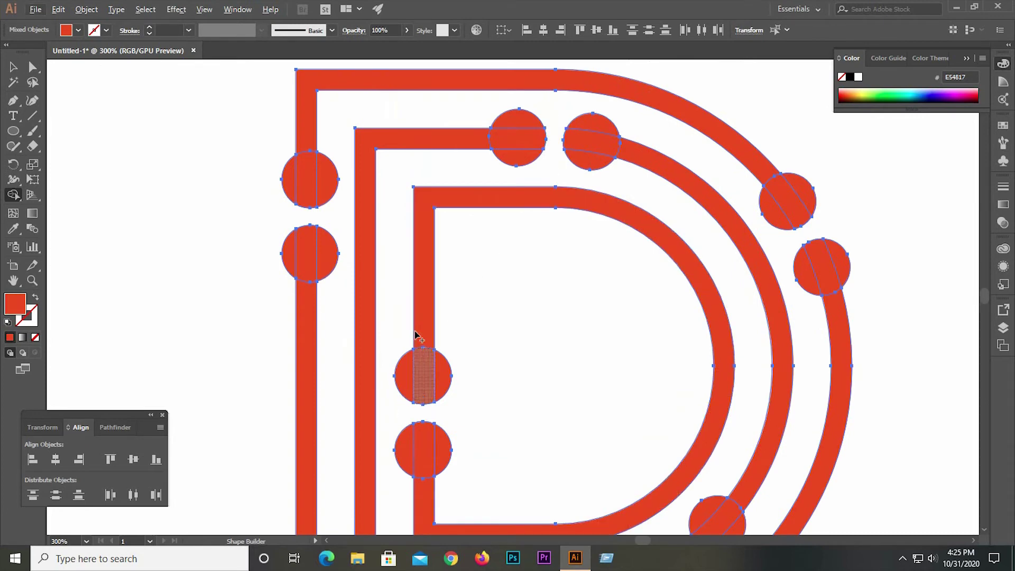
{"action": "scroll", "coordinate": [395, 274], "scroll_direction": "down", "scroll_amount": 2}
{"action": "scroll", "coordinate": [410, 493], "scroll_direction": "up", "scroll_amount": 3}
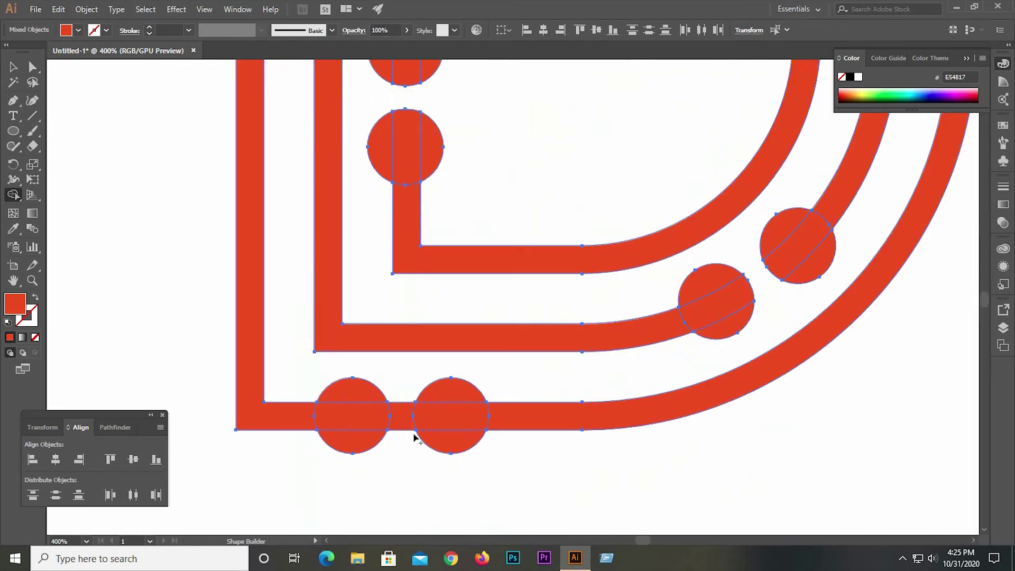
{"action": "left_click", "coordinate": [405, 462], "text": "alt"}
{"action": "scroll", "coordinate": [391, 349], "scroll_direction": "down", "scroll_amount": 3}
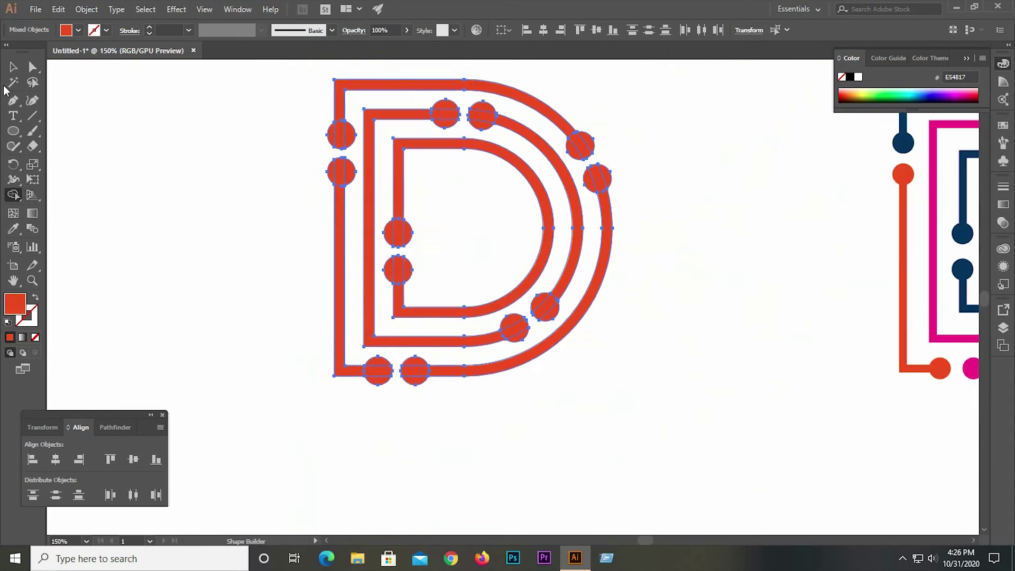
{"action": "left_click", "coordinate": [13, 66]}
{"action": "left_click", "coordinate": [299, 214]}
Step: Unite all the red D's line pieces with their end circles, and ungroup the result into separate paths
{"action": "scroll", "coordinate": [299, 214], "scroll_direction": "down", "scroll_amount": 1}
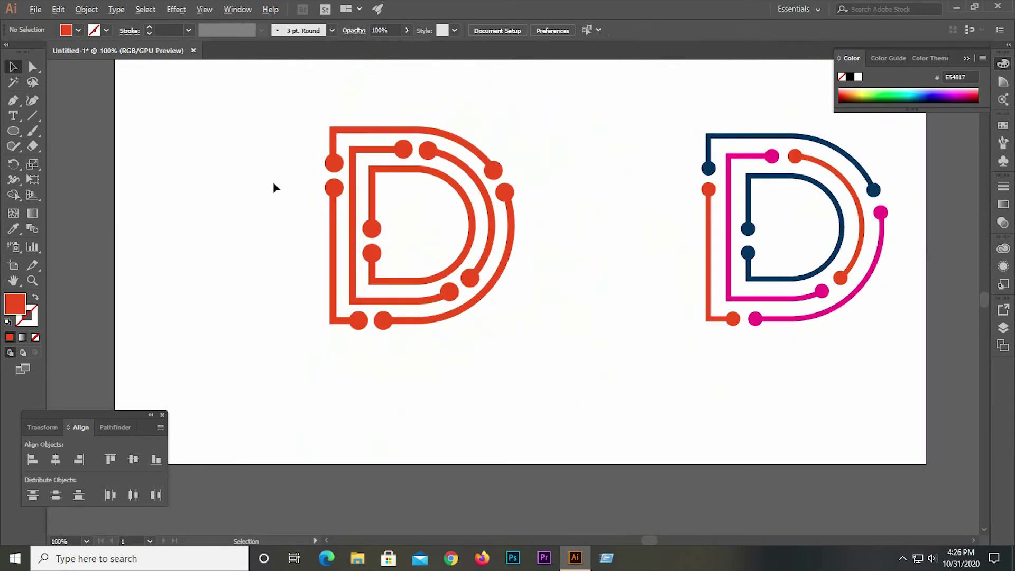
{"action": "left_click_drag", "start_coordinate": [227, 122], "coordinate": [563, 425]}
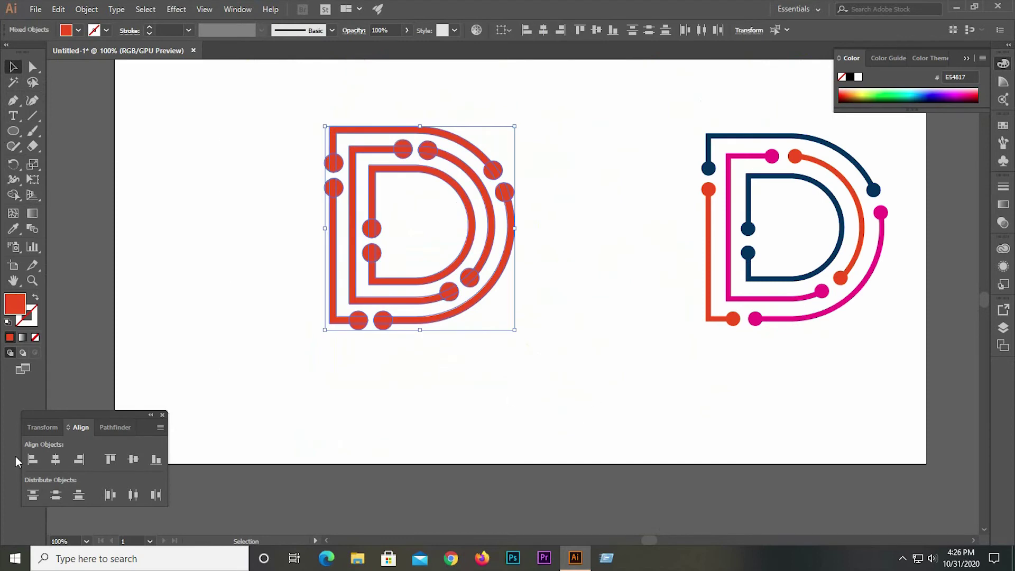
{"action": "left_click", "coordinate": [112, 427]}
{"action": "left_click", "coordinate": [32, 460]}
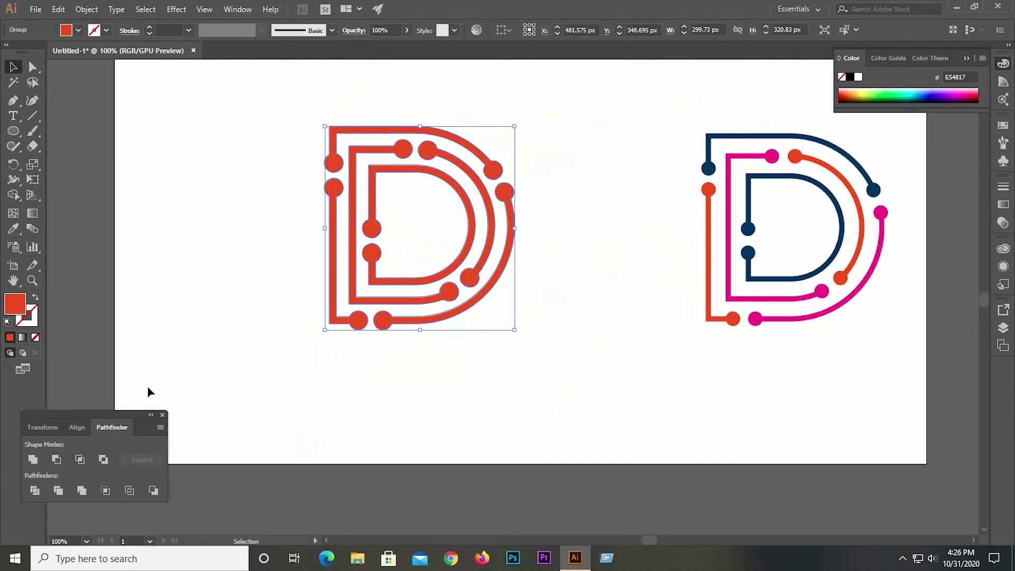
{"action": "left_click", "coordinate": [248, 236]}
{"action": "left_click", "coordinate": [326, 180]}
{"action": "right_click", "coordinate": [336, 150]}
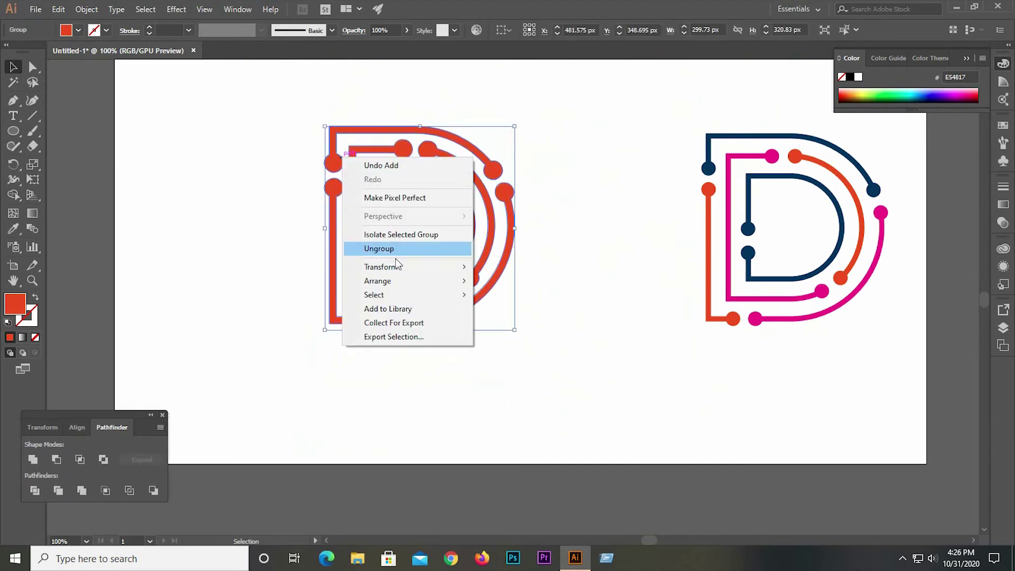
{"action": "left_click", "coordinate": [394, 249]}
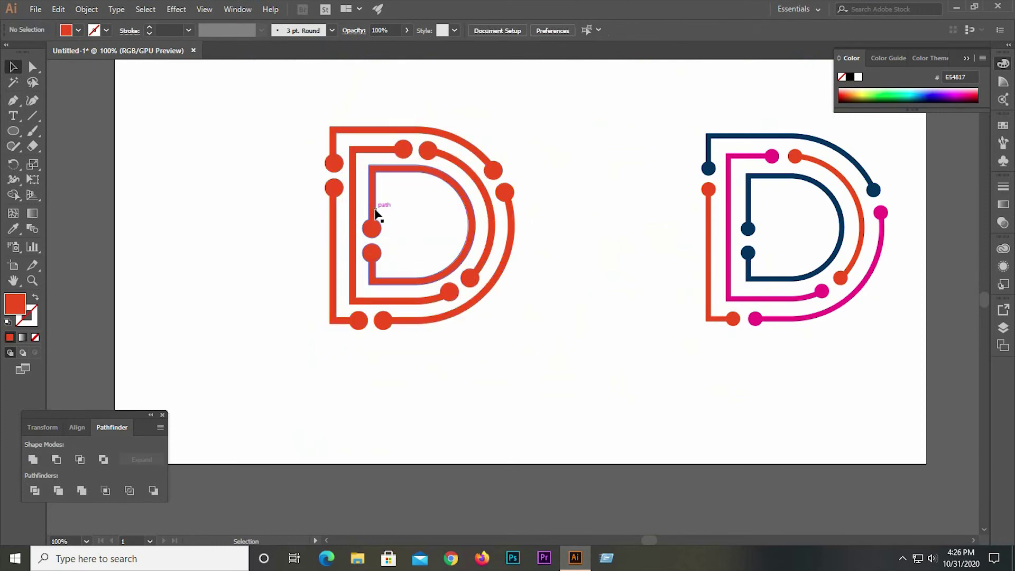
Step: Recolour the inner D path with the dark blue sampled from the reference logo's inner D
{"action": "left_click", "coordinate": [373, 215]}
{"action": "left_click", "coordinate": [13, 229]}
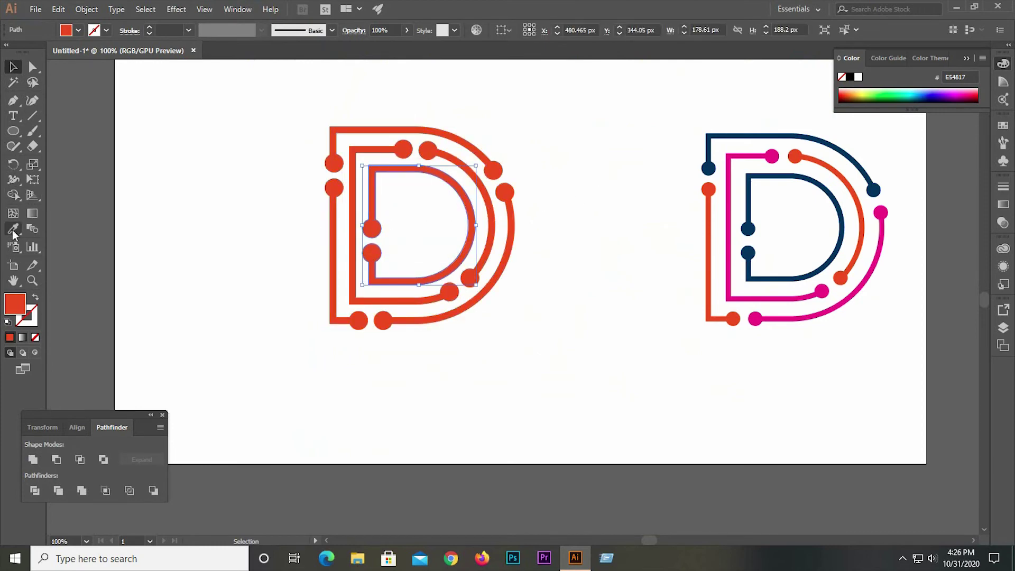
{"action": "left_click", "coordinate": [801, 176]}
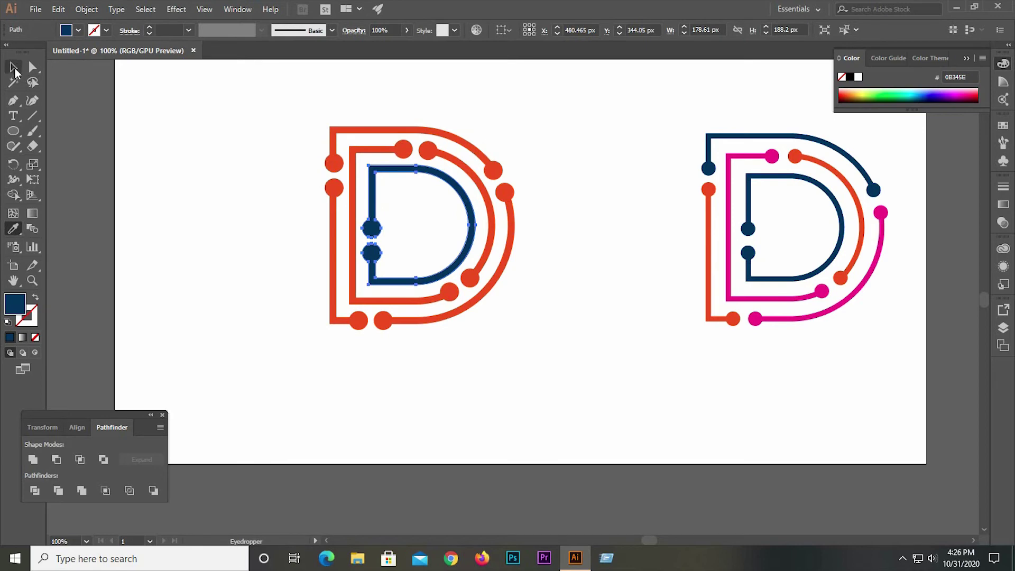
{"action": "left_click", "coordinate": [15, 72]}
{"action": "left_click", "coordinate": [255, 226]}
Step: Recolour the middle D's left-hand path with the magenta sampled from the matching line of the reference logo
{"action": "left_click", "coordinate": [353, 209]}
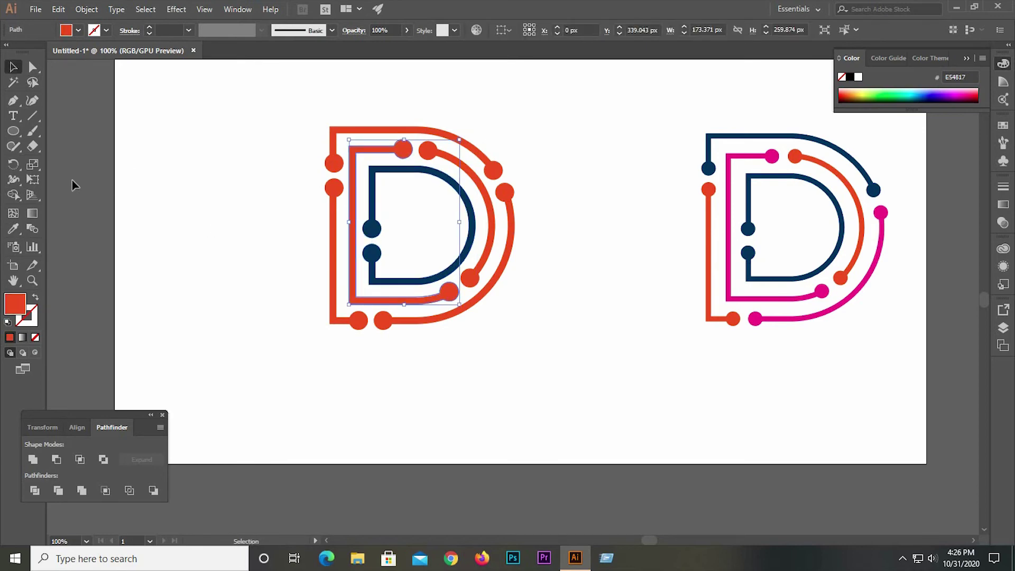
{"action": "left_click", "coordinate": [14, 228]}
{"action": "left_click", "coordinate": [727, 174]}
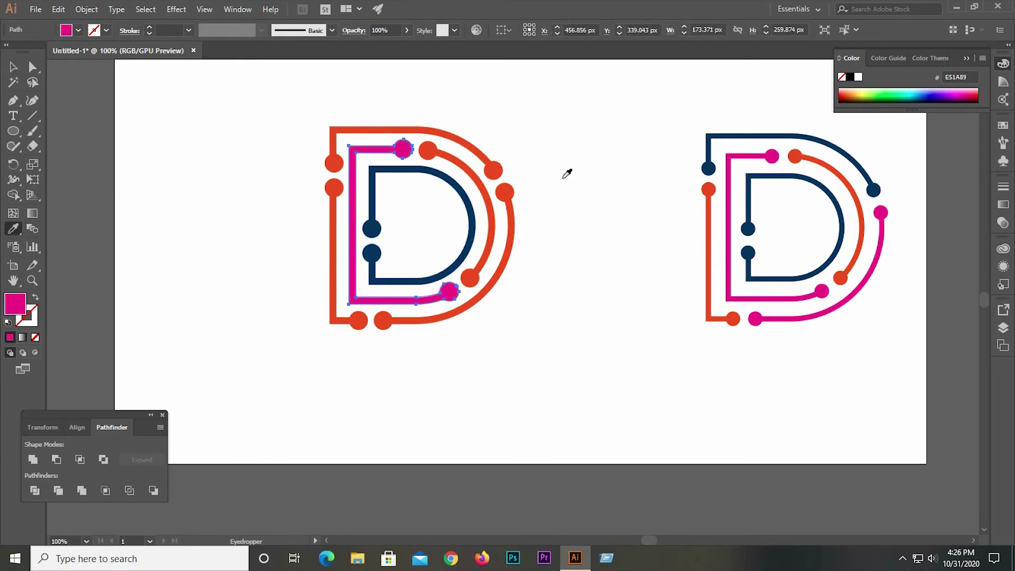
{"action": "left_click", "coordinate": [14, 68]}
{"action": "left_click", "coordinate": [280, 113]}
Step: Recolour the outer D's top path with the dark blue sampled from the reference logo's outer top line
{"action": "left_click", "coordinate": [354, 127]}
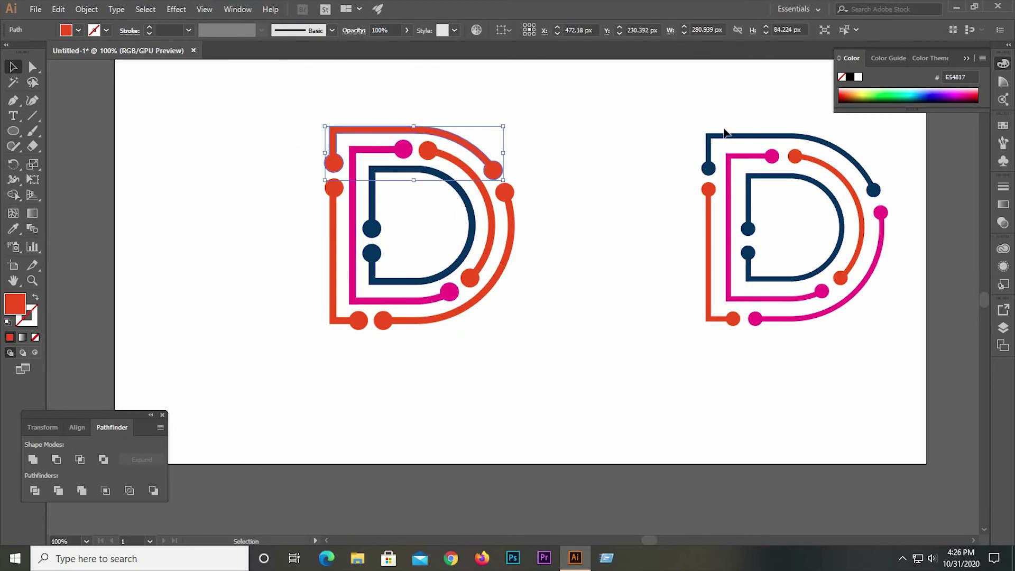
{"action": "key", "text": "i"}
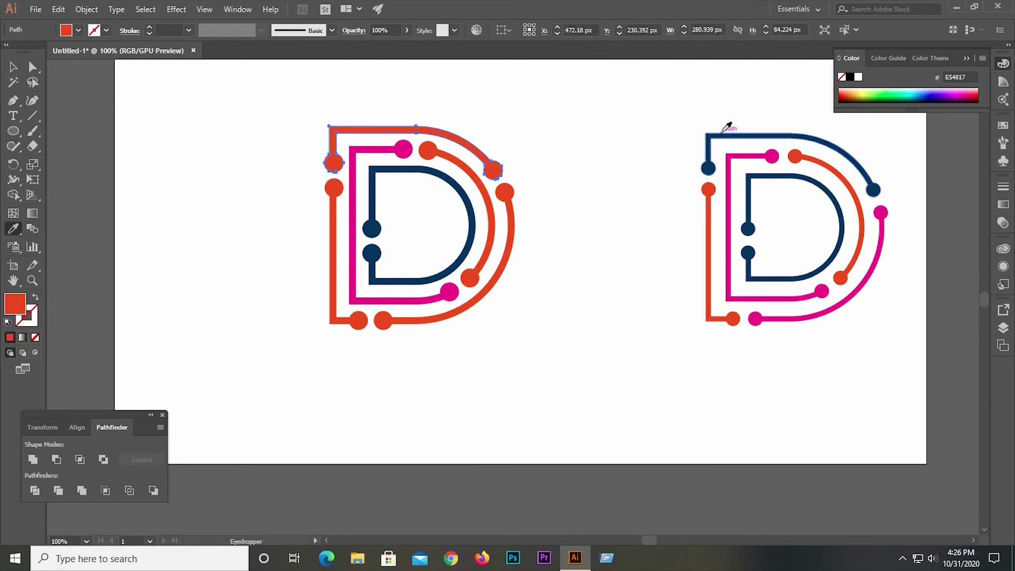
{"action": "left_click", "coordinate": [727, 126]}
{"action": "left_click", "coordinate": [13, 66]}
{"action": "left_click", "coordinate": [398, 264]}
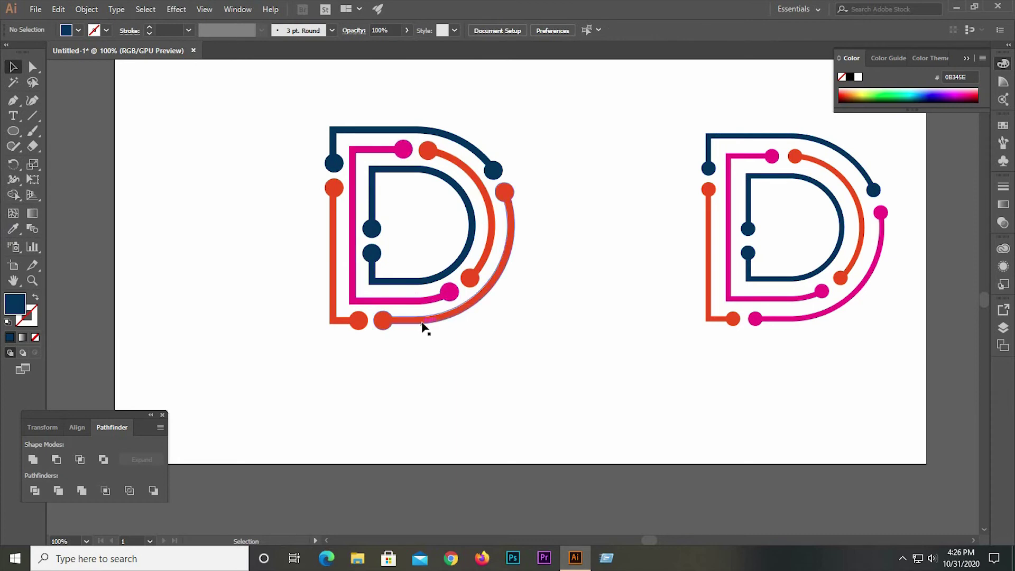
Step: Recolour the outer D's lower-right path with the magenta sampled from the middle D's left-hand path
{"action": "left_click", "coordinate": [425, 326]}
{"action": "left_click", "coordinate": [15, 234]}
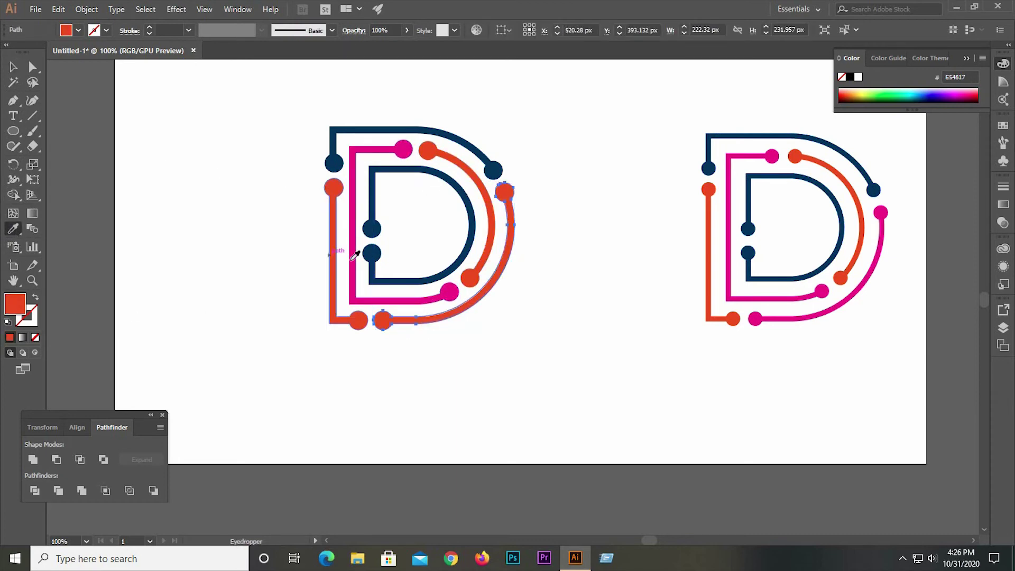
{"action": "left_click", "coordinate": [355, 257]}
{"action": "key", "text": "v"}
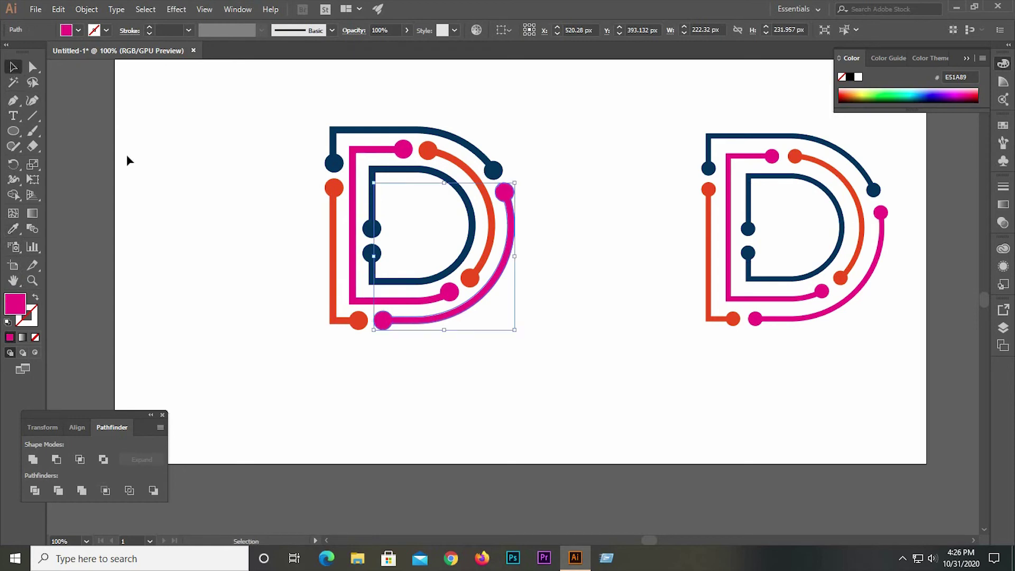
{"action": "left_click", "coordinate": [285, 291]}
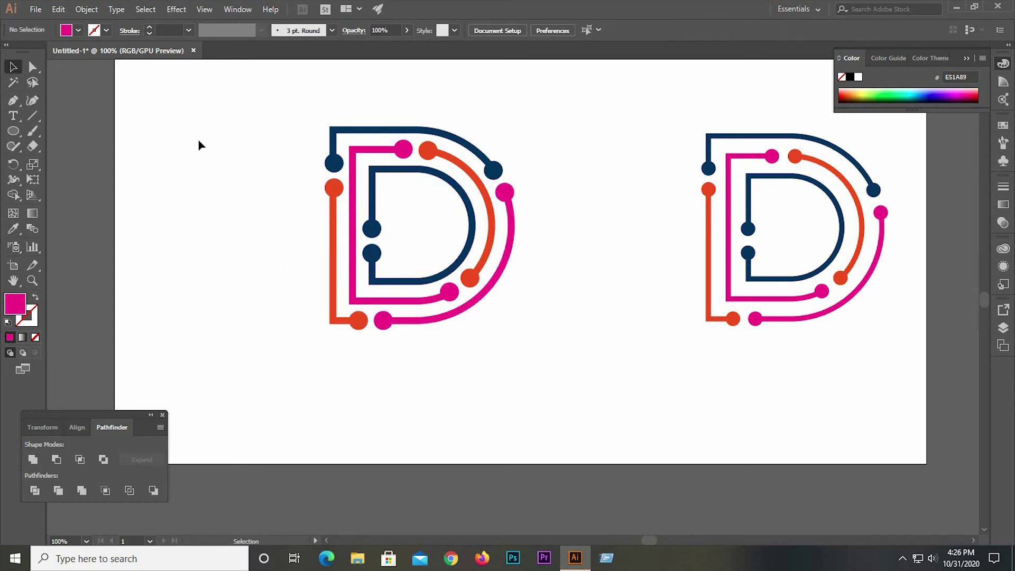
Step: Group all the coloured paths of the new D logo
{"action": "left_click_drag", "start_coordinate": [297, 152], "coordinate": [458, 215]}
{"action": "right_click", "coordinate": [448, 200]}
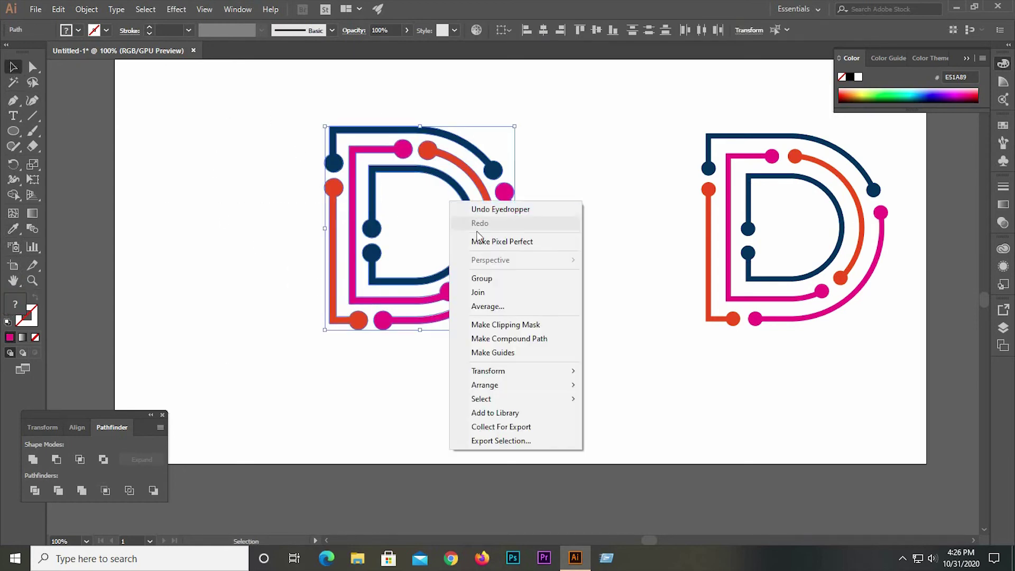
{"action": "left_click", "coordinate": [501, 277]}
{"action": "left_click", "coordinate": [526, 287]}
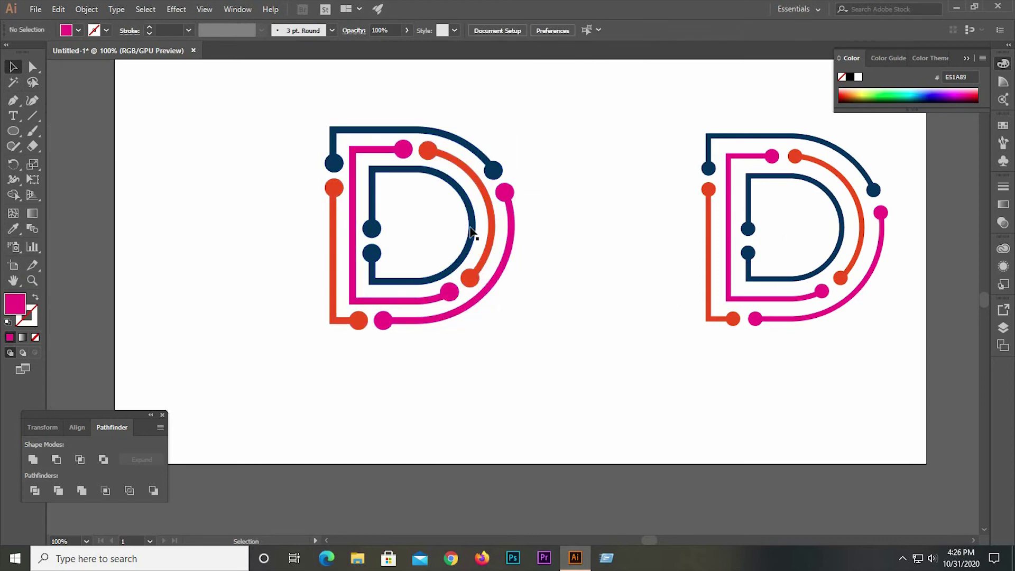
Step: Add the text line "D letter logo" at 72 pt beneath the new D logo
{"action": "scroll", "coordinate": [330, 351], "scroll_direction": "up", "scroll_amount": 1}
{"action": "left_click", "coordinate": [13, 116]}
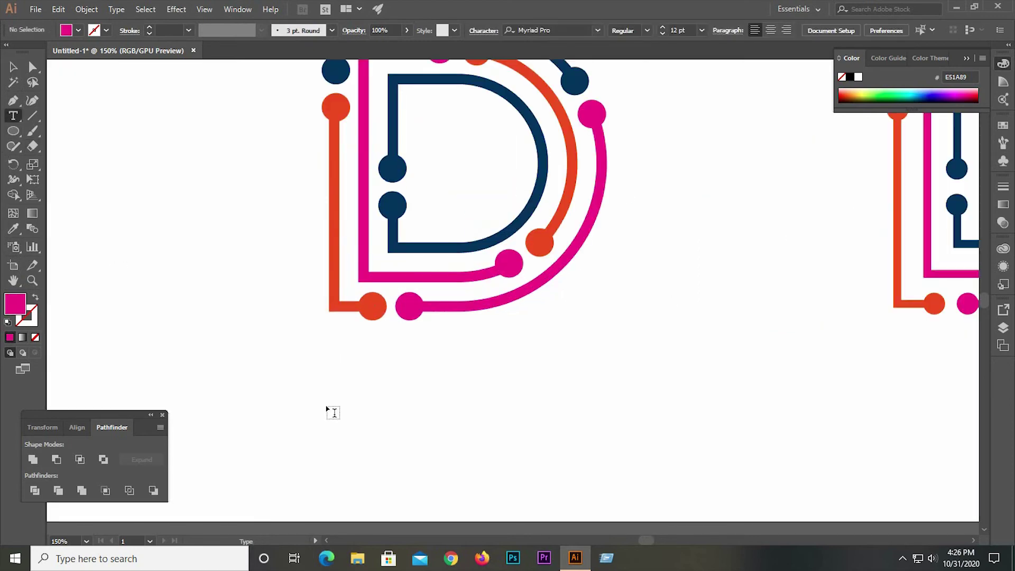
{"action": "left_click", "coordinate": [333, 411]}
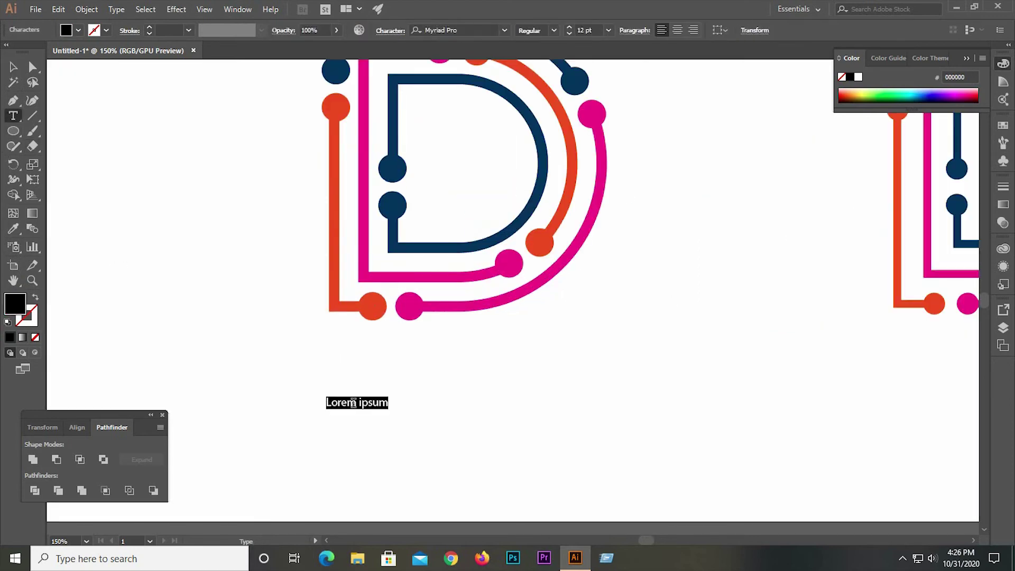
{"action": "left_click", "coordinate": [608, 30]}
{"action": "left_click", "coordinate": [631, 256]}
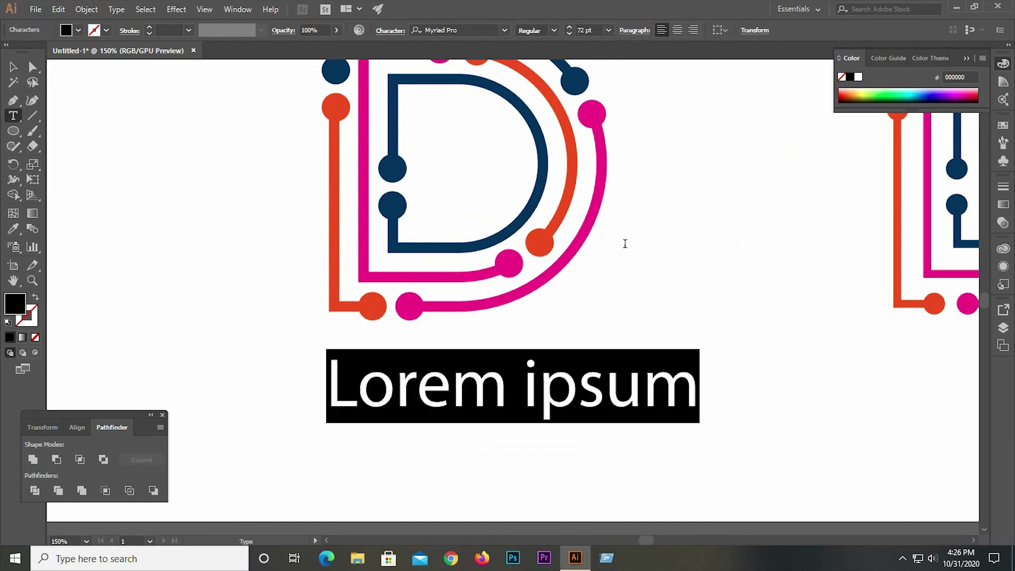
{"action": "type", "text": "D"}
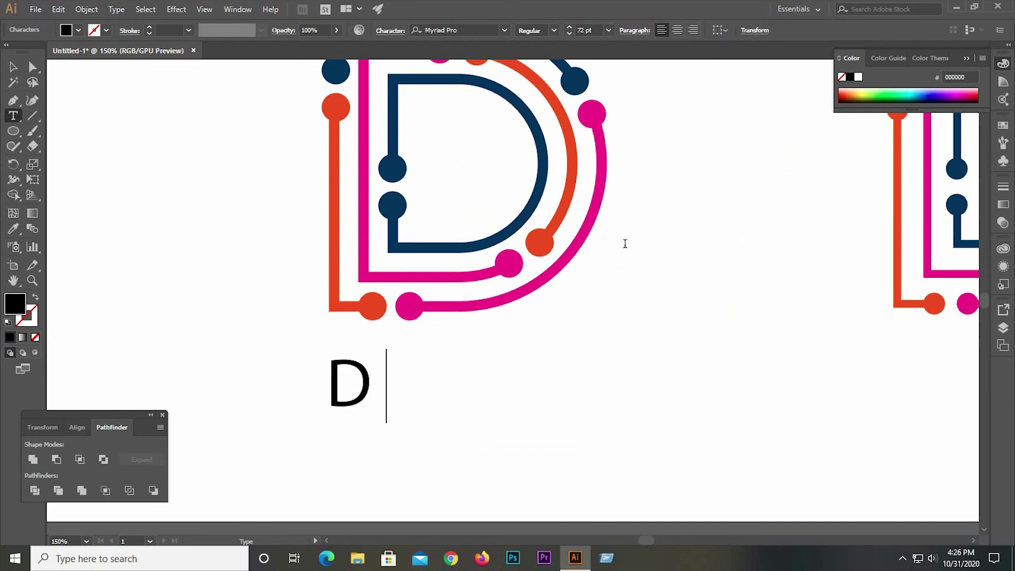
{"action": "type", "text": " lett"}
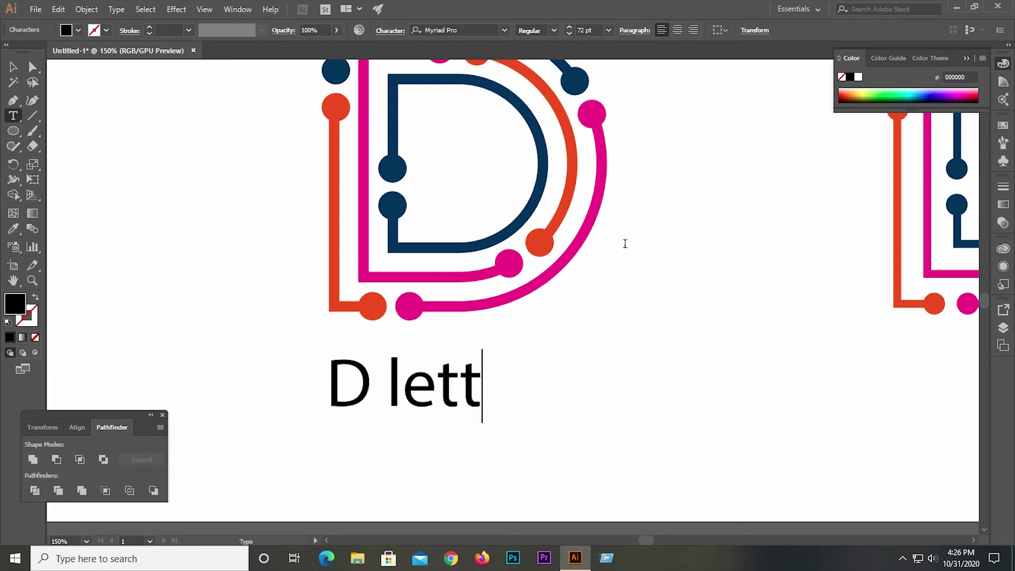
{"action": "type", "text": "er logo"}
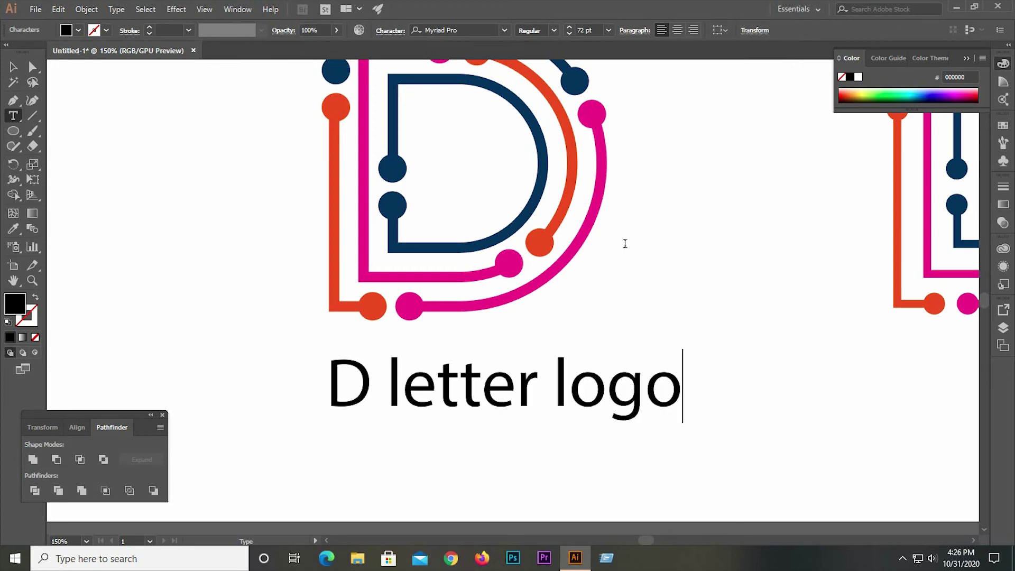
Step: Move the text line closer beneath the logo and enlarge it proportionally to about 102 pt
{"action": "left_click", "coordinate": [13, 67]}
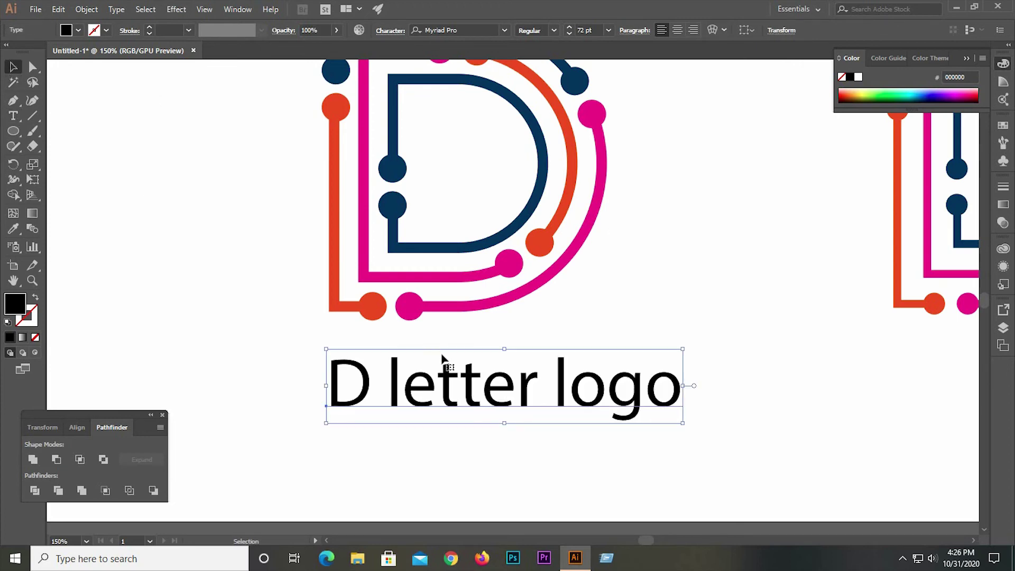
{"action": "left_click_drag", "start_coordinate": [472, 396], "coordinate": [411, 378]}
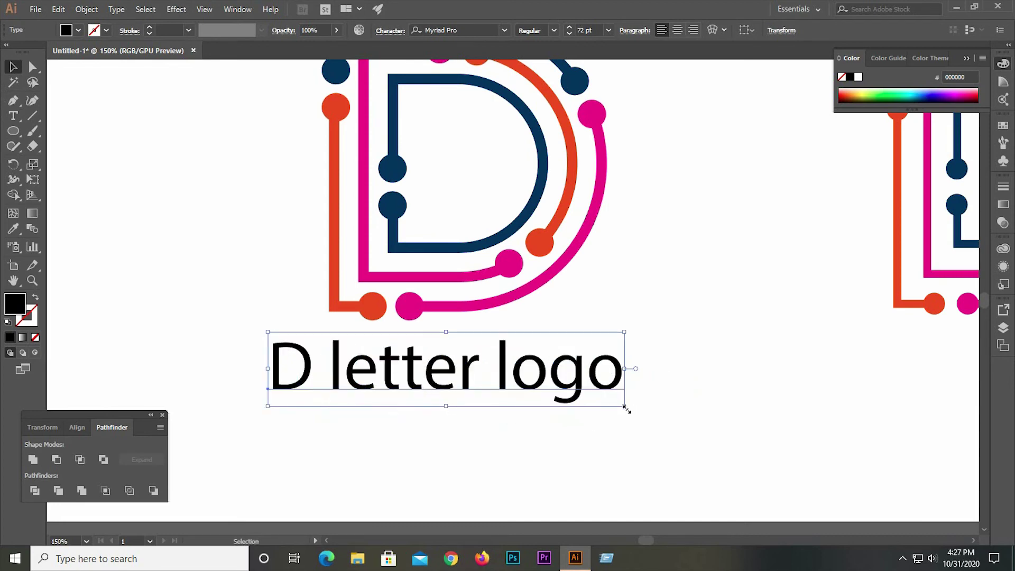
{"action": "left_click_drag", "start_coordinate": [625, 407], "coordinate": [698, 447]}
Step: Change the text line's font to Nexa Book and shift the line slightly down from the logo
{"action": "left_click", "coordinate": [467, 27]}
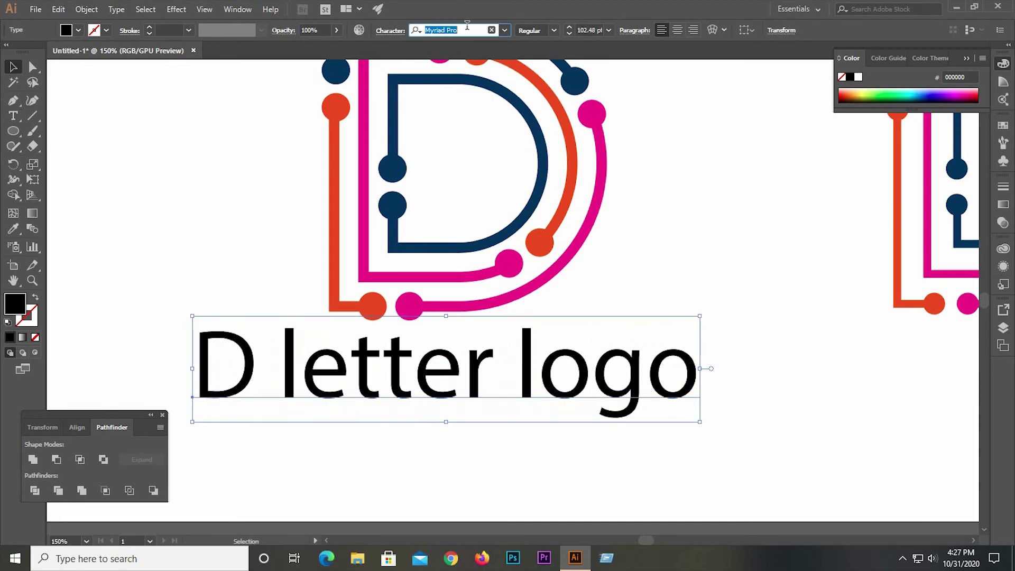
{"action": "type", "text": "nexa"}
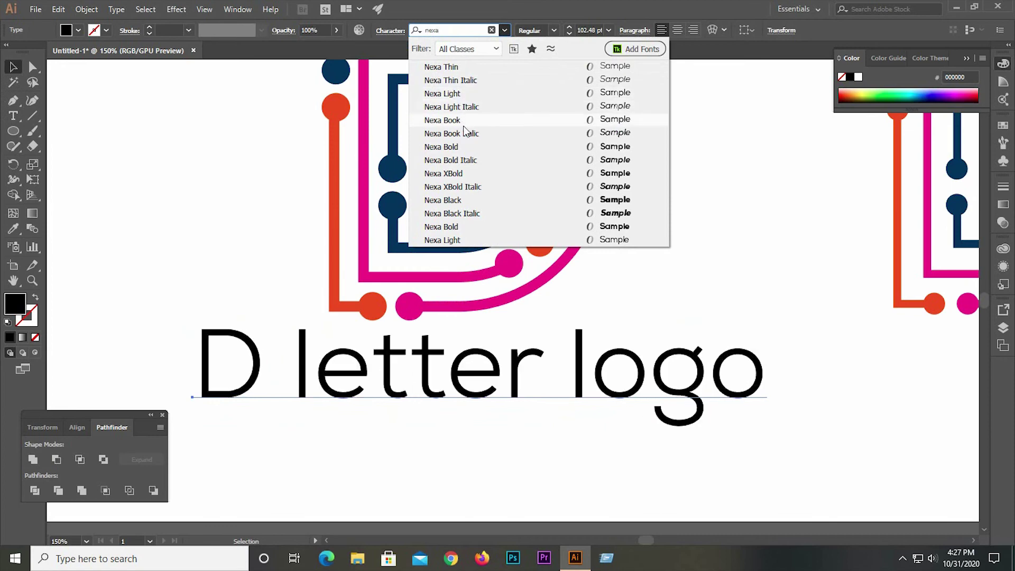
{"action": "left_click", "coordinate": [458, 120]}
{"action": "left_click_drag", "start_coordinate": [485, 403], "coordinate": [489, 422]}
Step: Recolour the text line with the dark blue sampled from the inner D path
{"action": "left_click", "coordinate": [14, 228]}
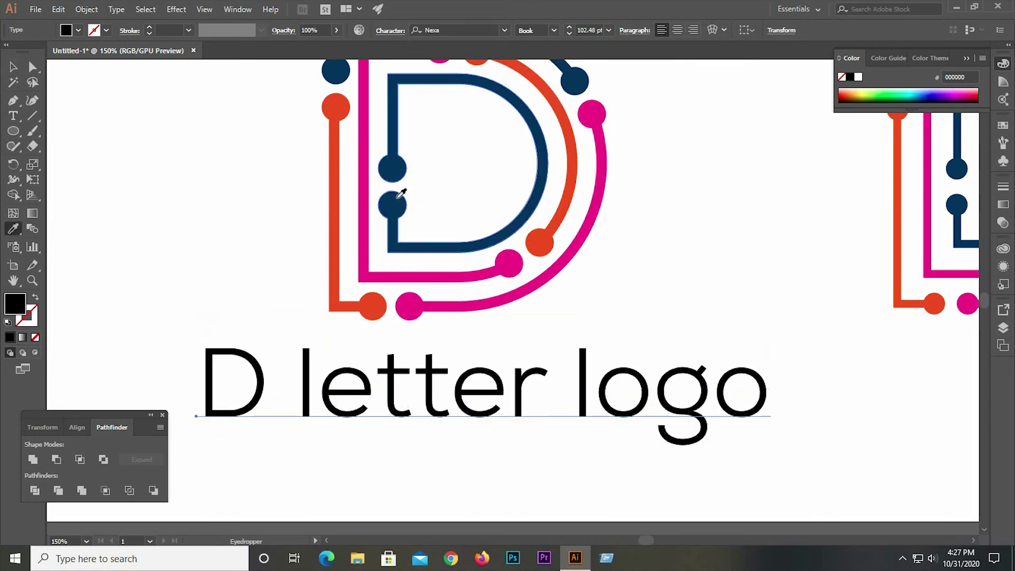
{"action": "left_click", "coordinate": [394, 201]}
{"action": "left_click", "coordinate": [16, 72]}
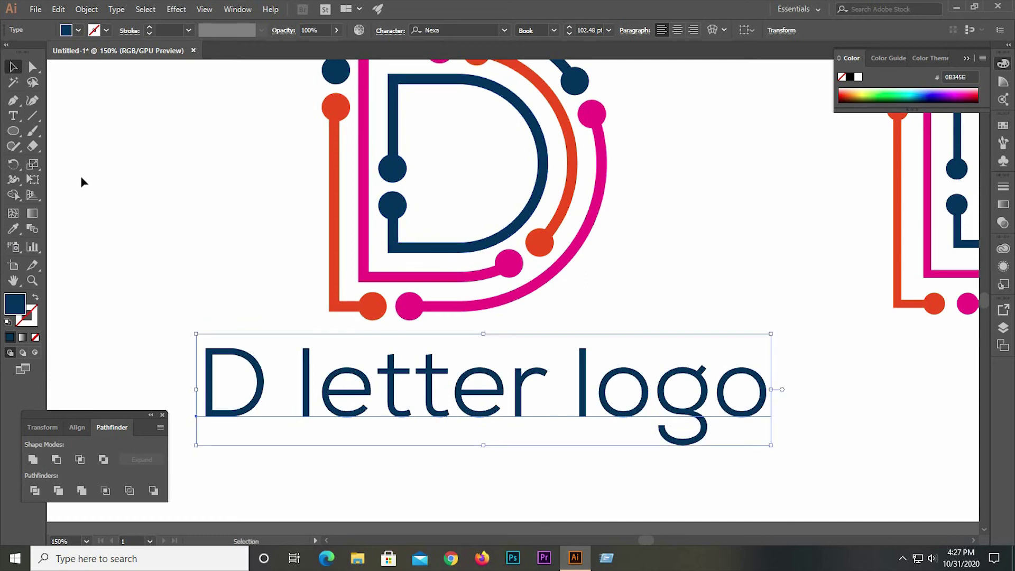
{"action": "left_click", "coordinate": [82, 179]}
Step: Reposition the text line so it sits centred beneath the D logo
{"action": "scroll", "coordinate": [427, 329], "scroll_direction": "down", "scroll_amount": 4}
{"action": "scroll", "coordinate": [441, 360], "scroll_direction": "up", "scroll_amount": 3}
{"action": "left_click_drag", "start_coordinate": [440, 330], "coordinate": [425, 338]}
{"action": "scroll", "coordinate": [487, 191], "scroll_direction": "up", "scroll_amount": 1}
{"action": "scroll", "coordinate": [490, 245], "scroll_direction": "down", "scroll_amount": 1}
{"action": "scroll", "coordinate": [491, 245], "scroll_direction": "down", "scroll_amount": 1}
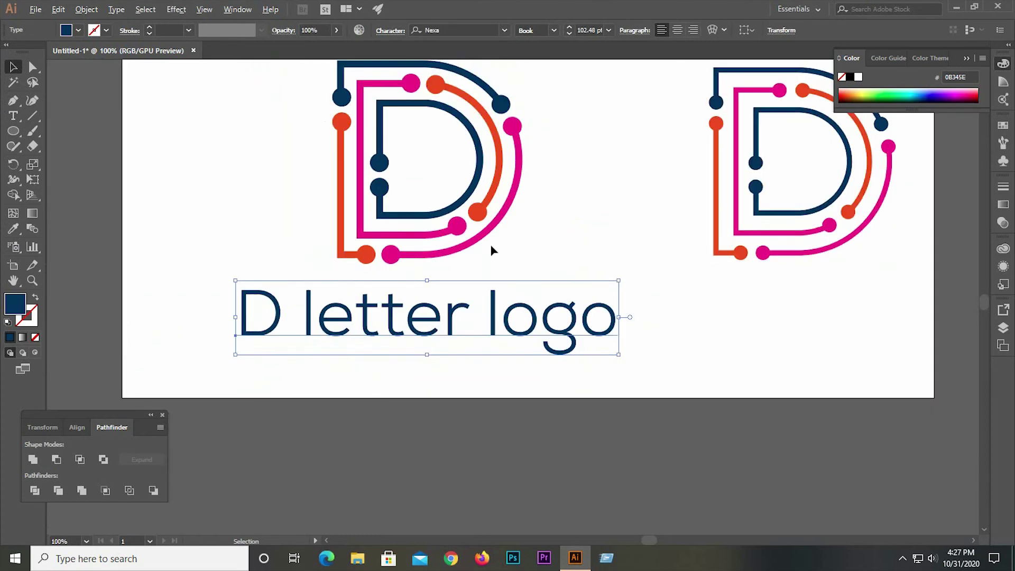
{"action": "scroll", "coordinate": [475, 198], "scroll_direction": "up", "scroll_amount": 2}
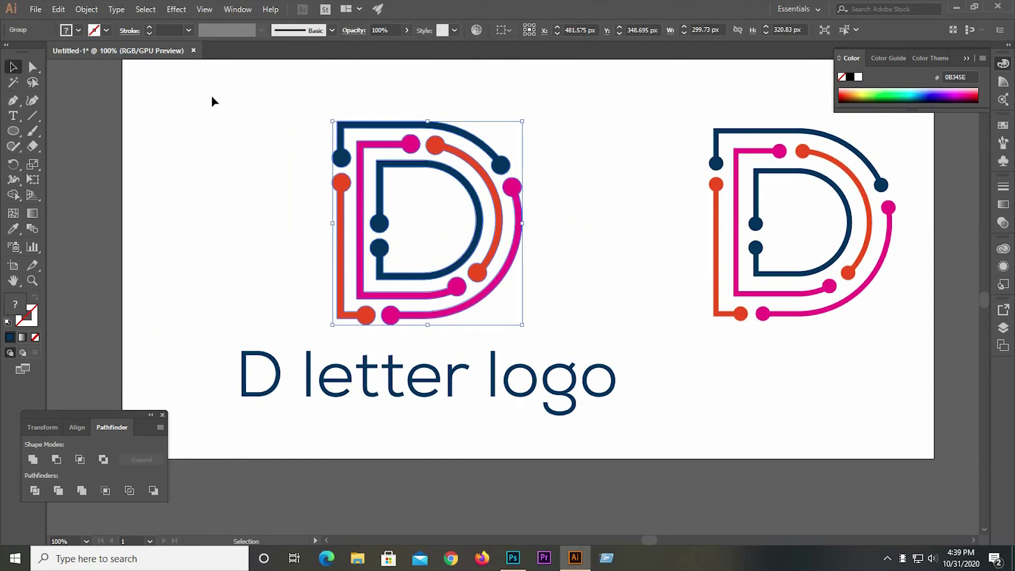
{"action": "left_click_drag", "start_coordinate": [213, 94], "coordinate": [526, 298]}
{"action": "right_click", "coordinate": [474, 218]}
{"action": "left_click", "coordinate": [554, 154]}
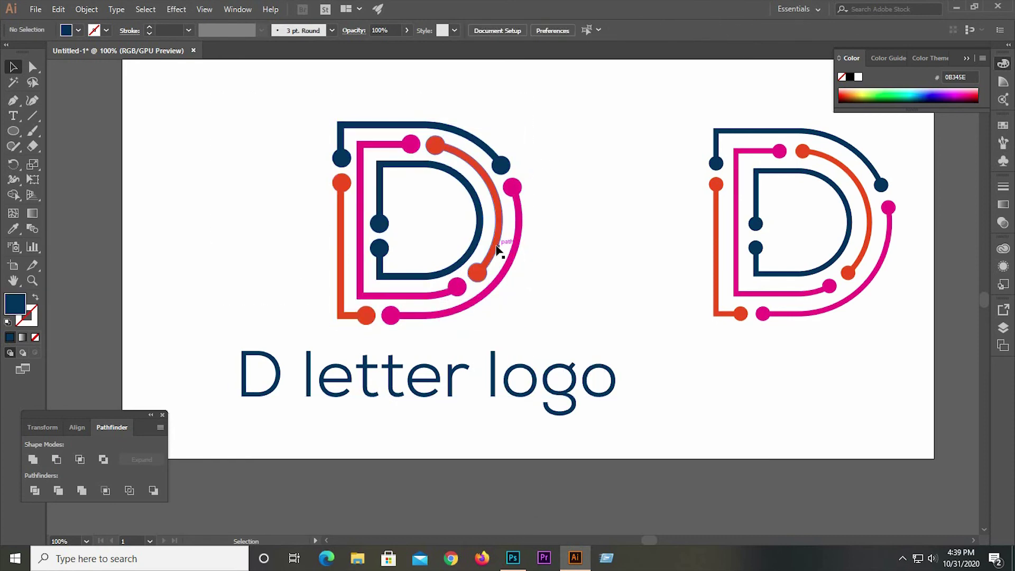
Step: Switch to Photoshop, open Lightbox Text Effect.psd and its text smart object without creating a library or resolving the missing font
{"action": "left_click", "coordinate": [513, 558]}
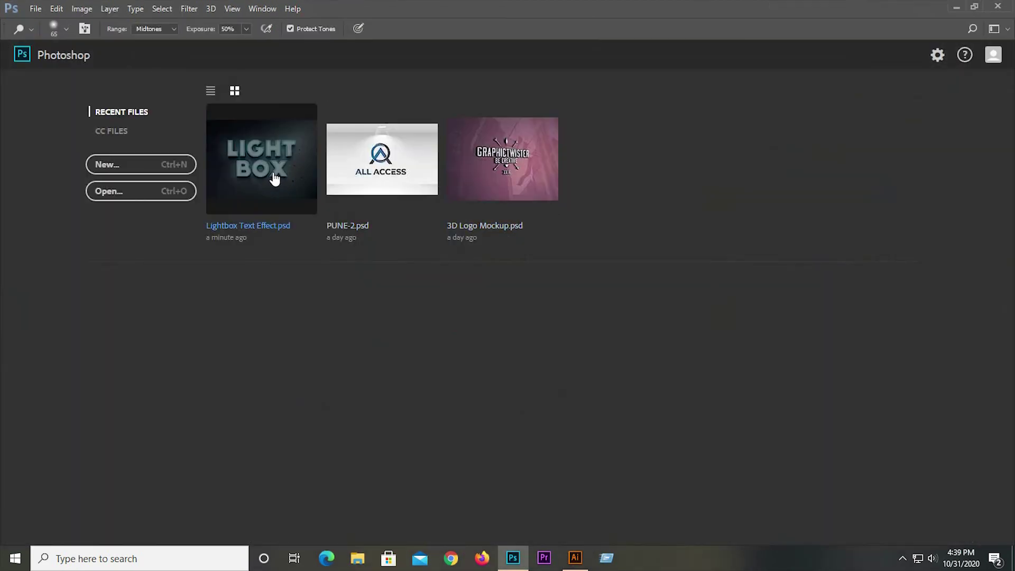
{"action": "left_click", "coordinate": [275, 179]}
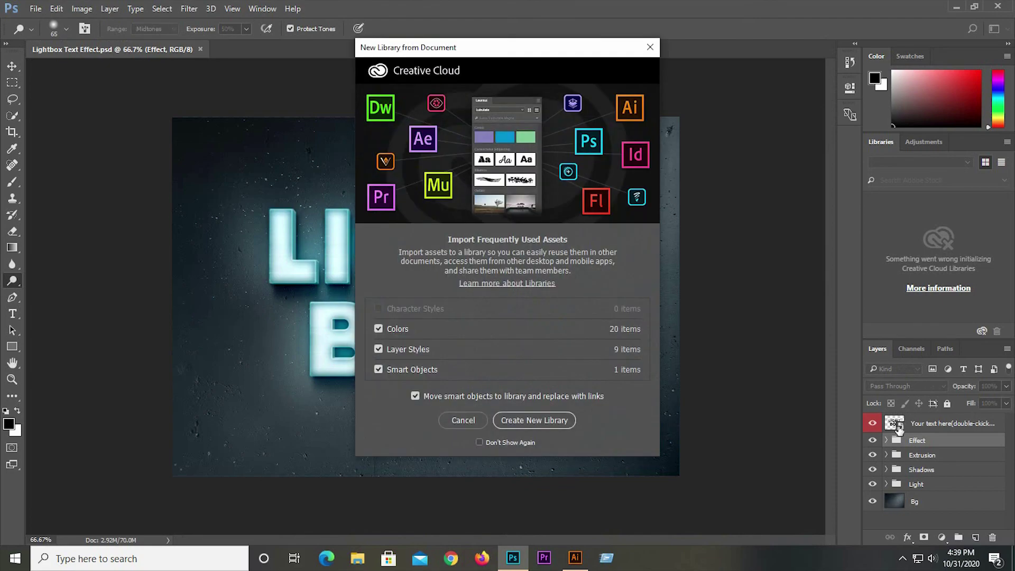
{"action": "left_click", "coordinate": [650, 48]}
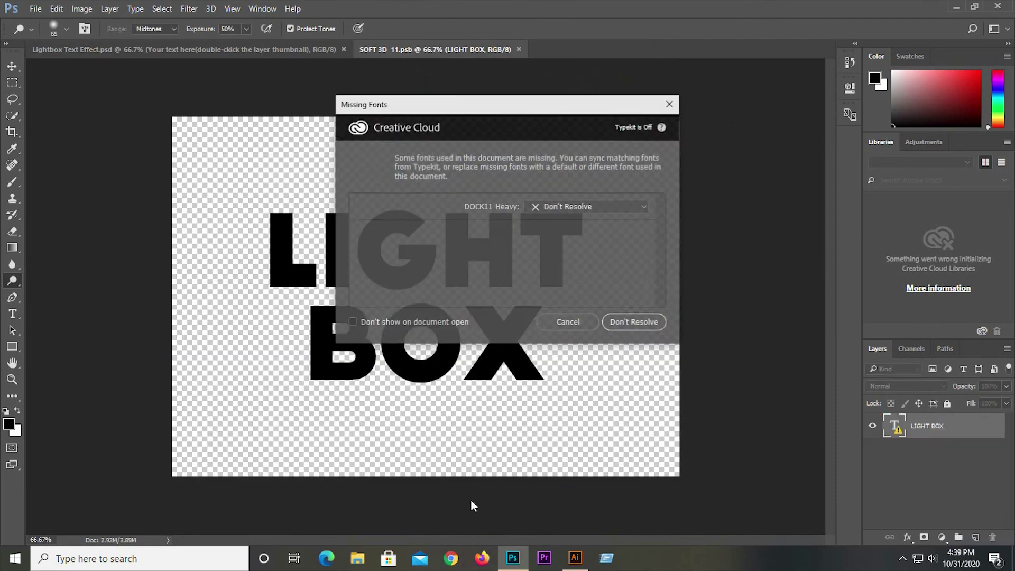
{"action": "left_click", "coordinate": [670, 104]}
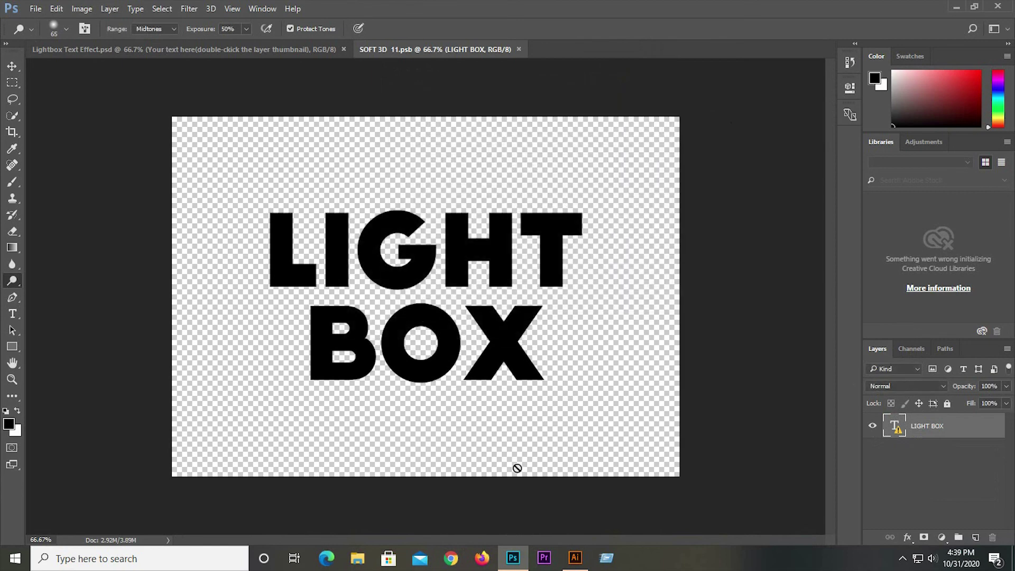
Step: Bring the D logo from Illustrator into Photoshop's SOFT 3D 11.psb smart object and place it enlarged at the canvas centre
{"action": "left_click", "coordinate": [575, 558]}
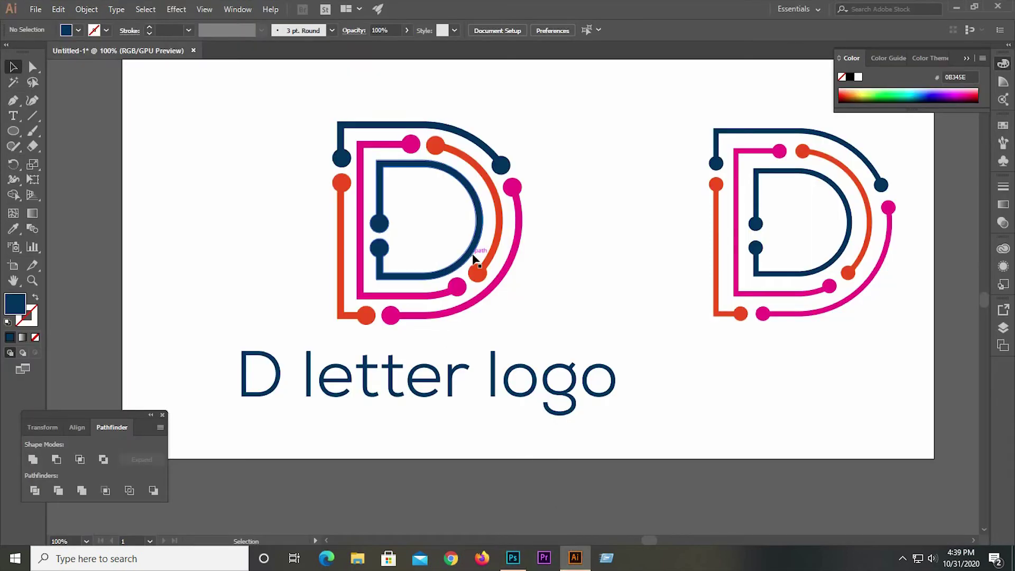
{"action": "left_click_drag", "start_coordinate": [493, 272], "coordinate": [438, 328]}
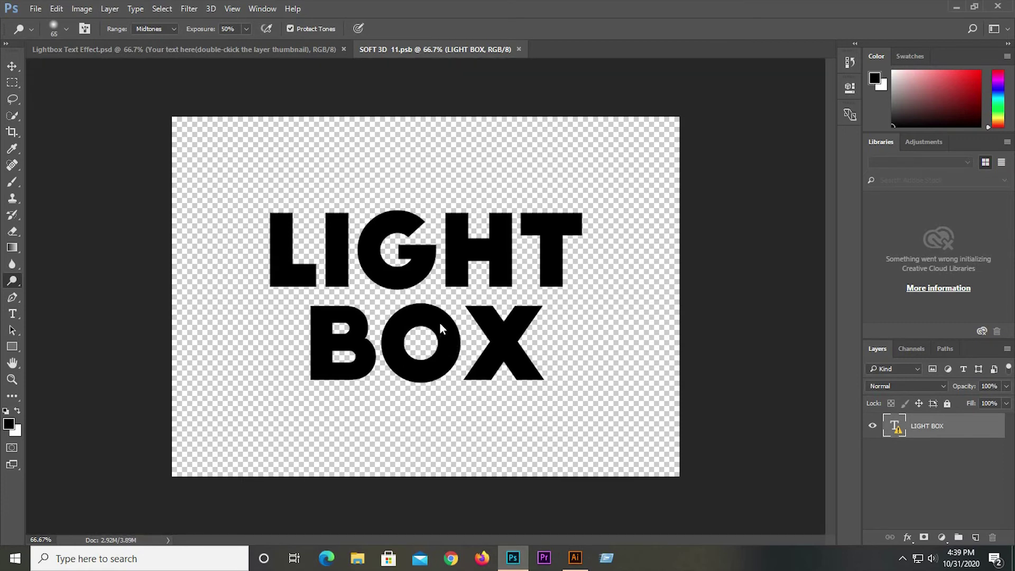
{"action": "left_click_drag", "start_coordinate": [504, 393], "coordinate": [519, 408]}
{"action": "left_click_drag", "start_coordinate": [492, 341], "coordinate": [480, 317]}
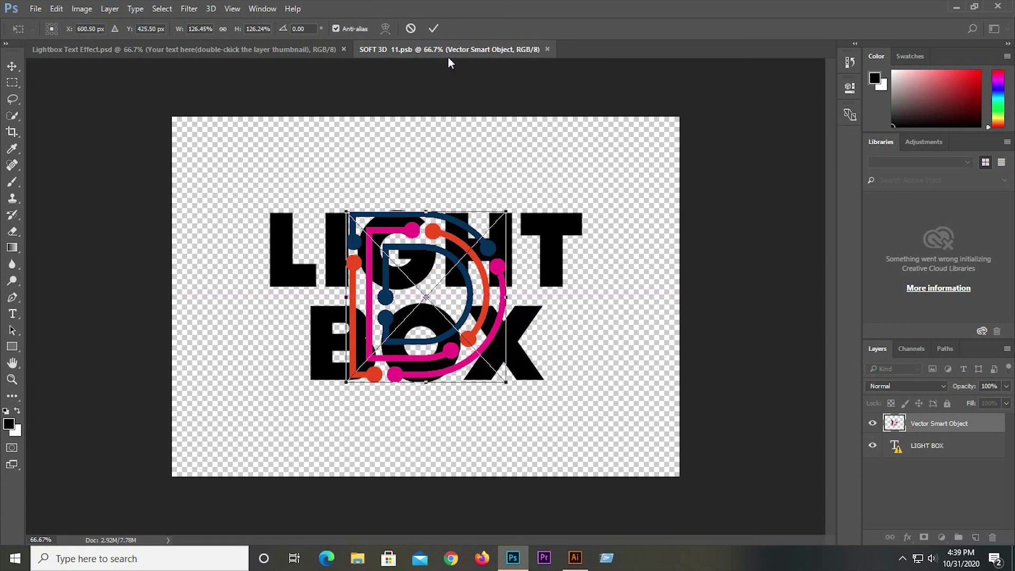
{"action": "left_click_drag", "start_coordinate": [509, 386], "coordinate": [514, 391]}
{"action": "left_click", "coordinate": [440, 29]}
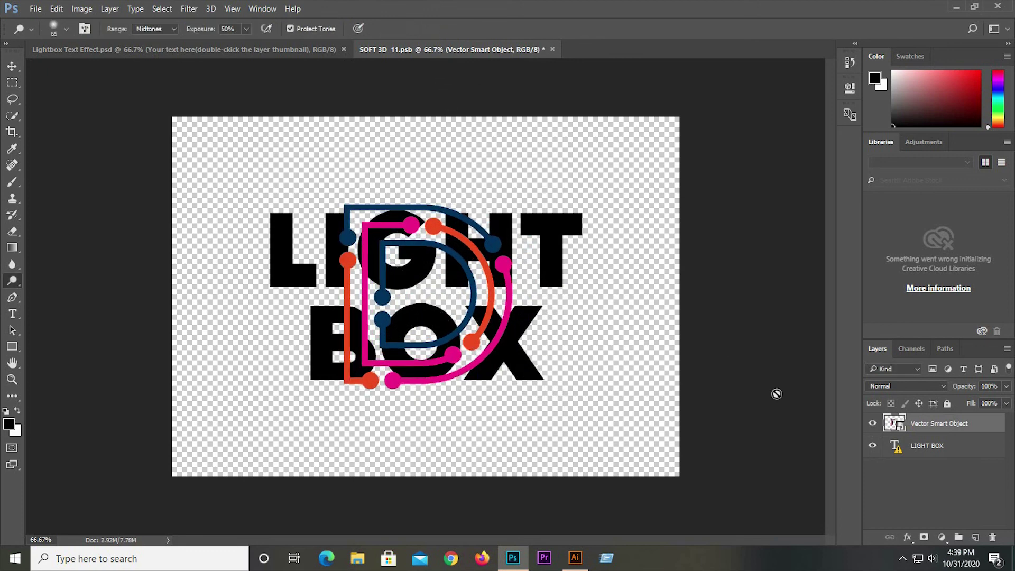
Step: Hide the LIGHT BOX text layer and save the smart object to update the Lightbox Text Effect mockup
{"action": "left_click", "coordinate": [871, 445]}
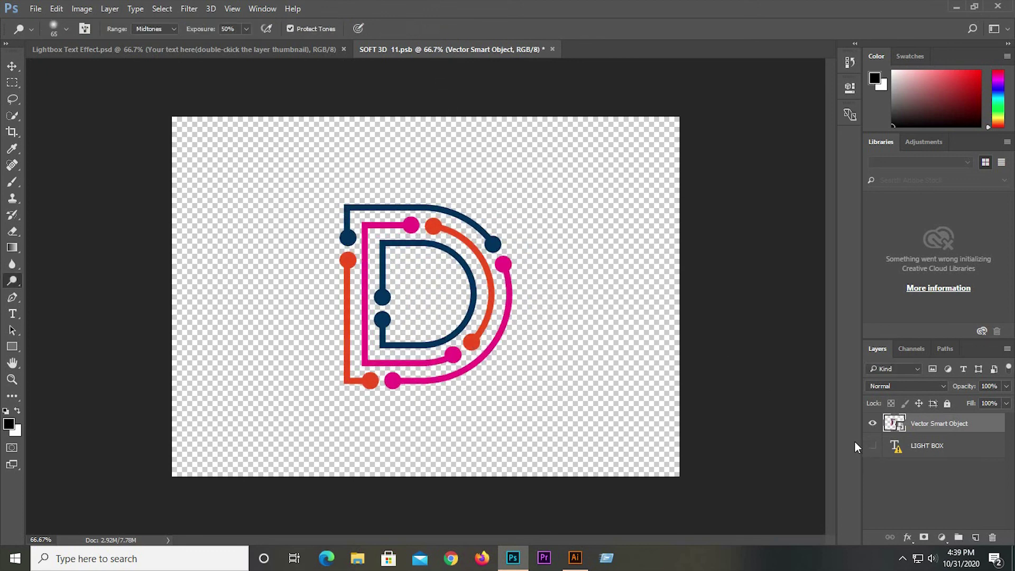
{"action": "left_click", "coordinate": [284, 49]}
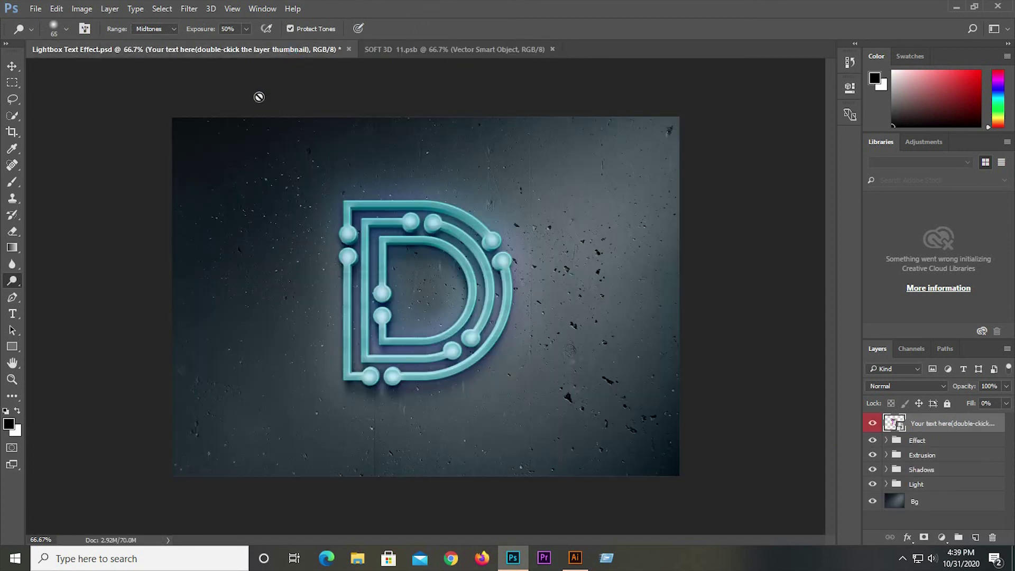
Step: Set up a Save for Web export of the mockup as a JPEG at quality 100
{"action": "left_click", "coordinate": [35, 9]}
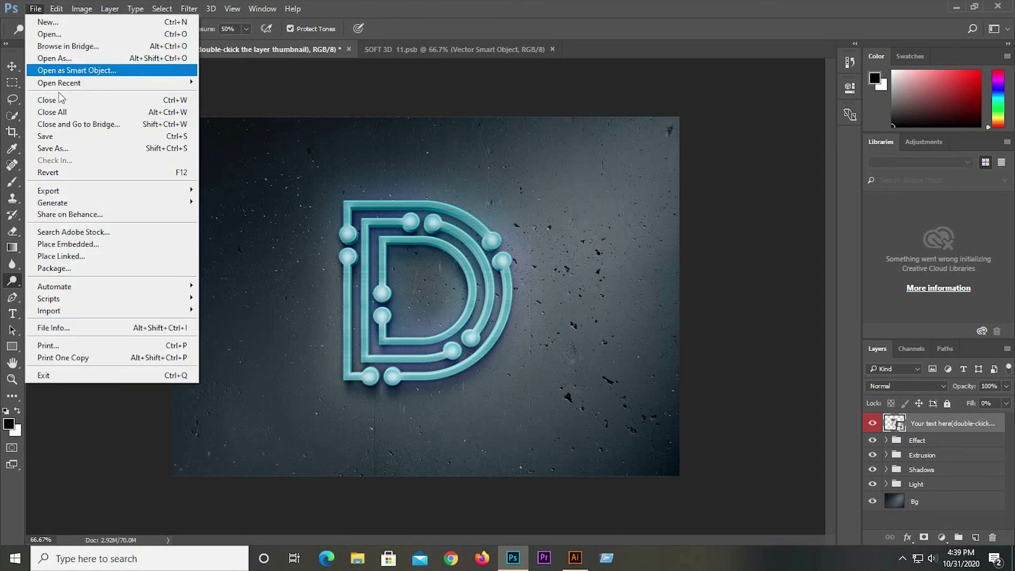
{"action": "mouse_move", "coordinate": [76, 191]}
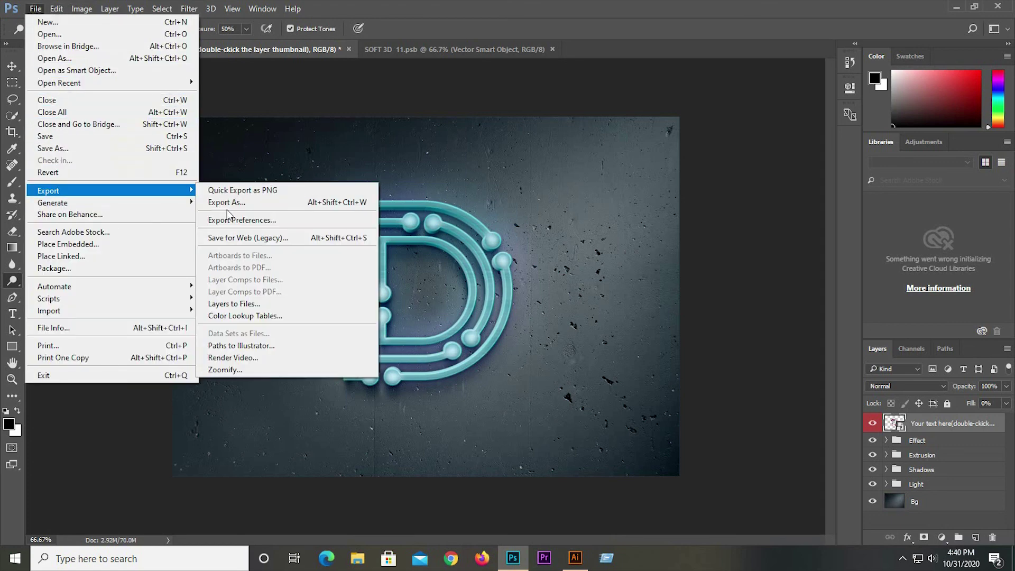
{"action": "left_click", "coordinate": [241, 236]}
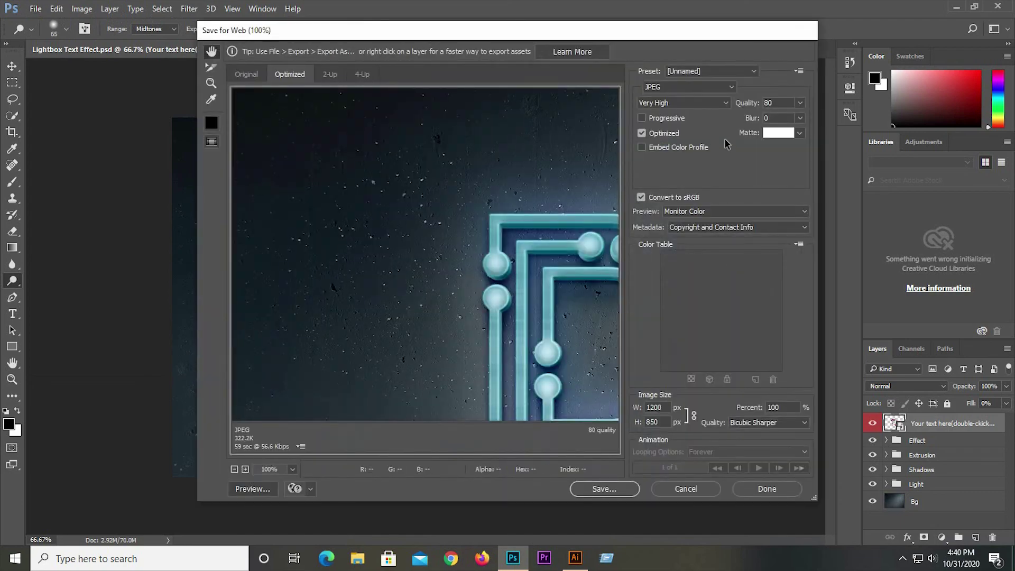
{"action": "left_click", "coordinate": [801, 103]}
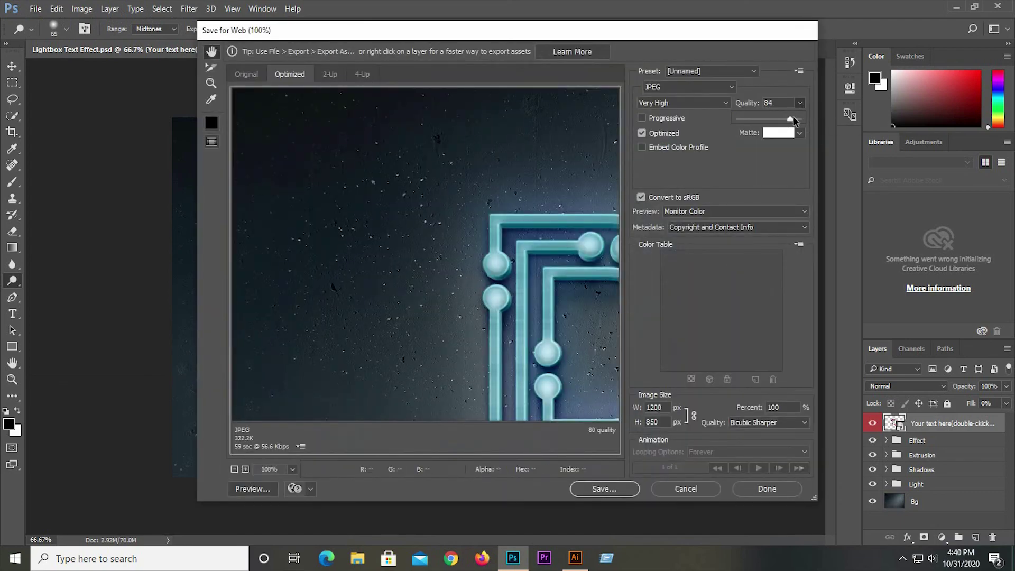
{"action": "left_click_drag", "start_coordinate": [794, 121], "coordinate": [806, 123]}
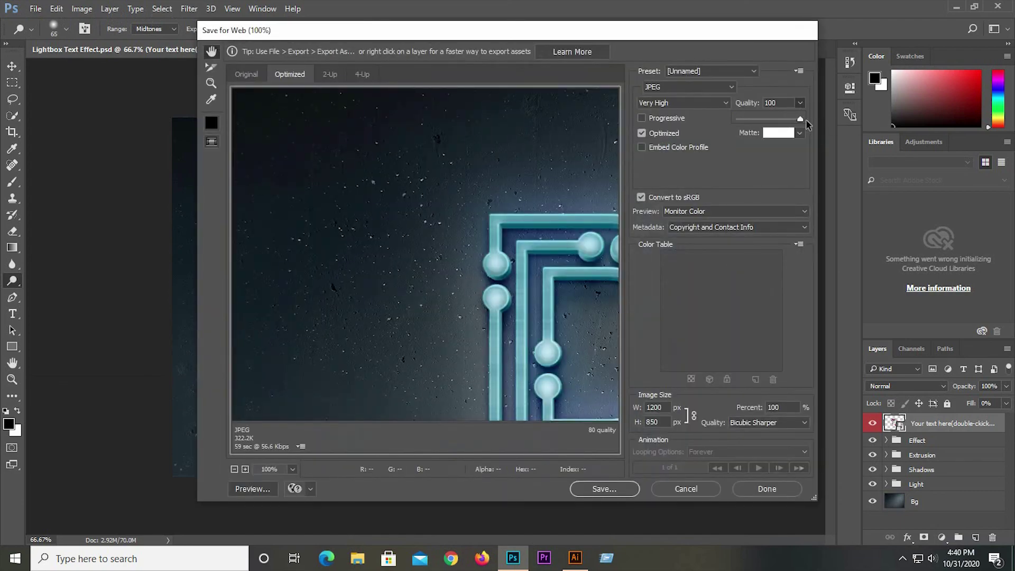
Step: Save the optimized image to the Desktop under the name "d logo"
{"action": "left_click", "coordinate": [612, 487]}
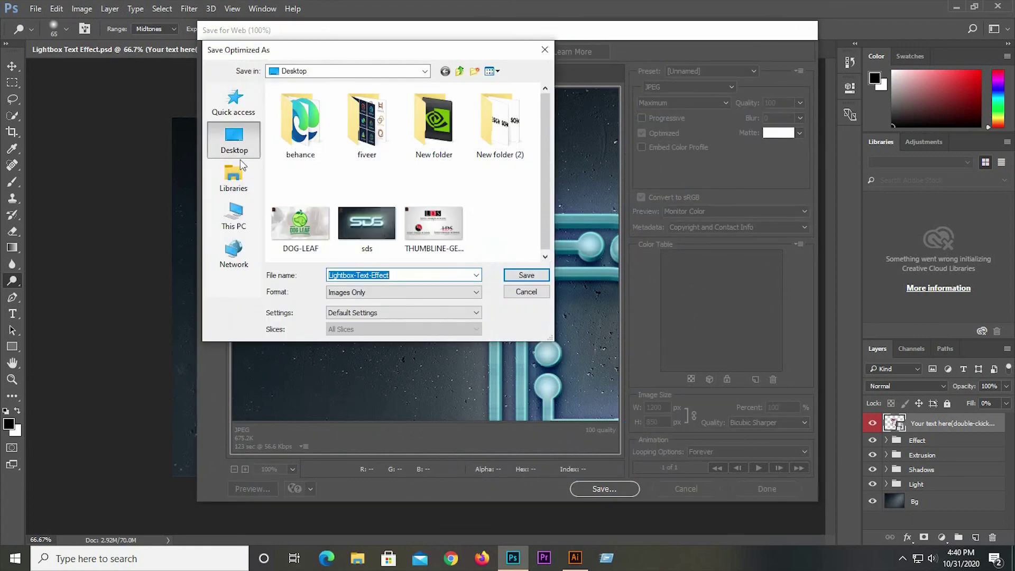
{"action": "left_click", "coordinate": [239, 157]}
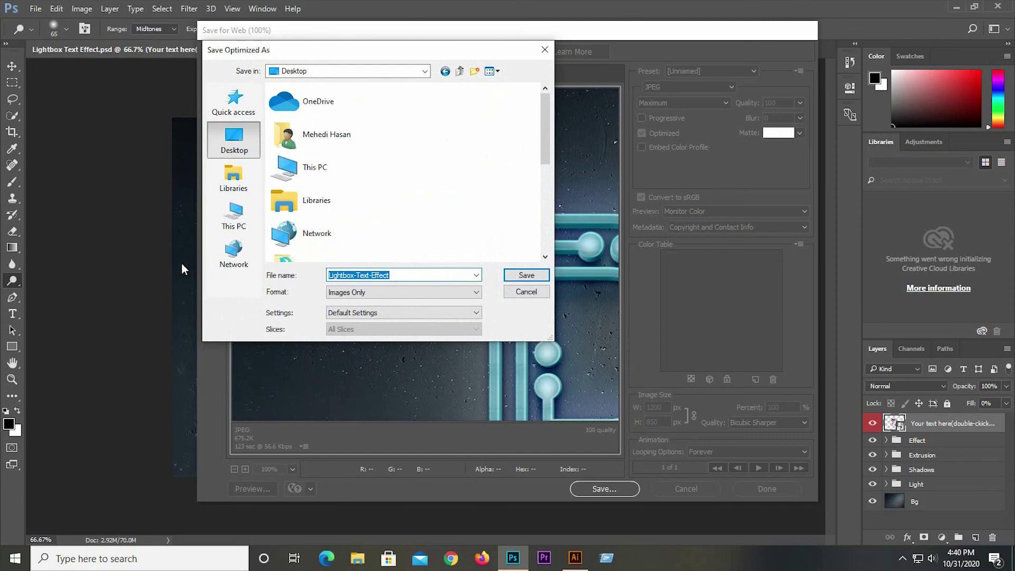
{"action": "type", "text": "dm"}
{"action": "key", "text": "BackSpace"}
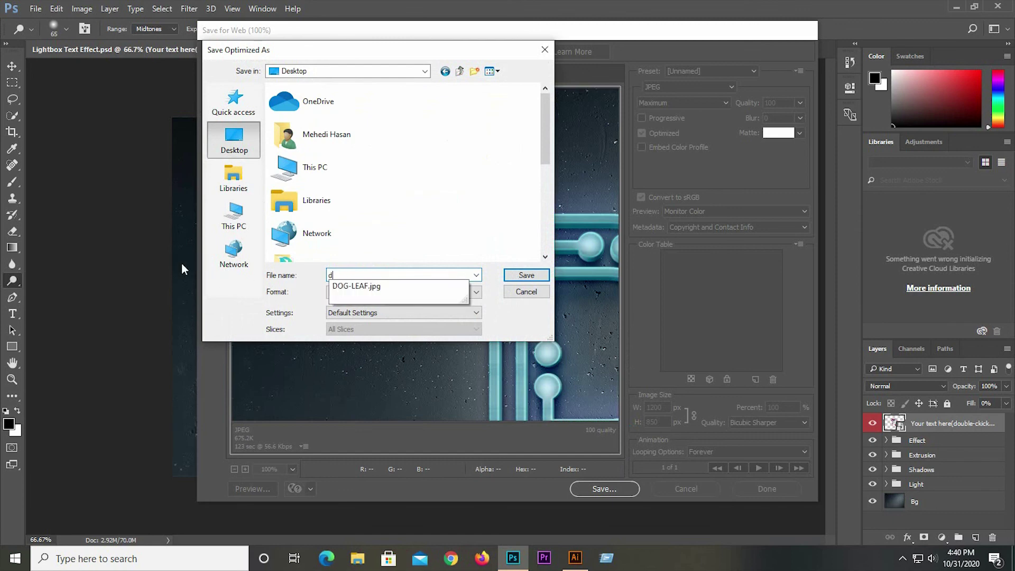
{"action": "type", "text": "logo"}
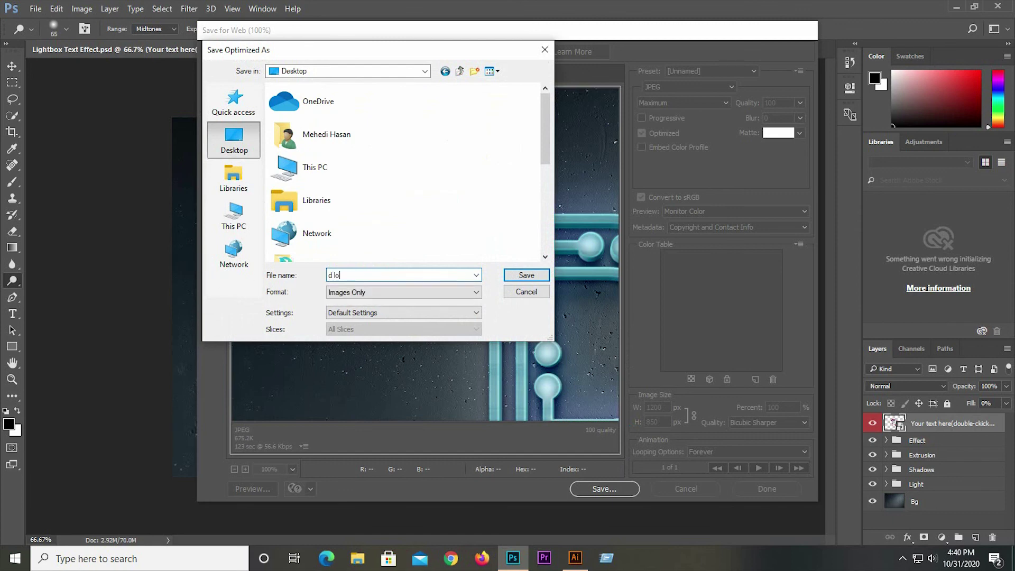
{"action": "left_click", "coordinate": [525, 275]}
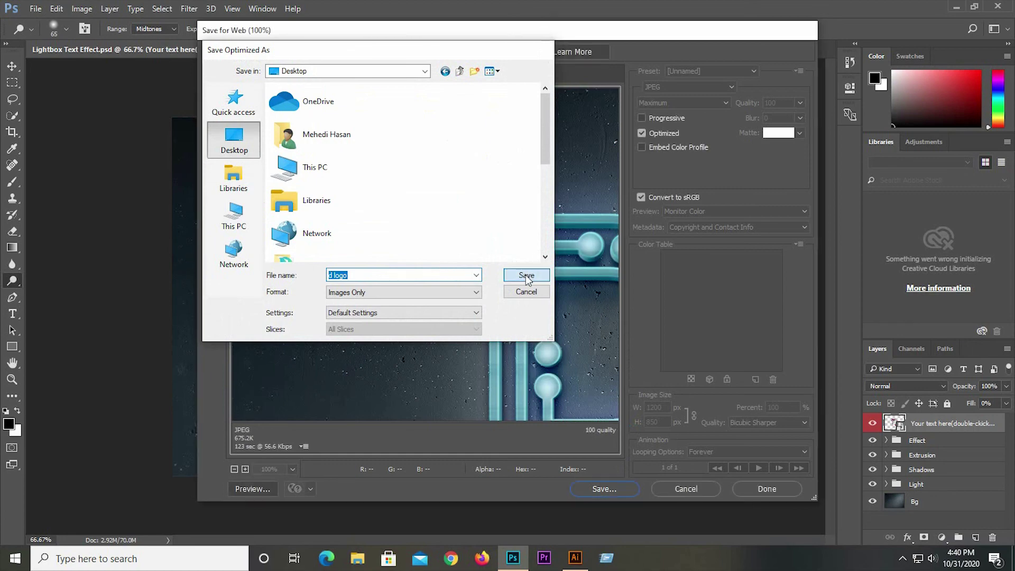